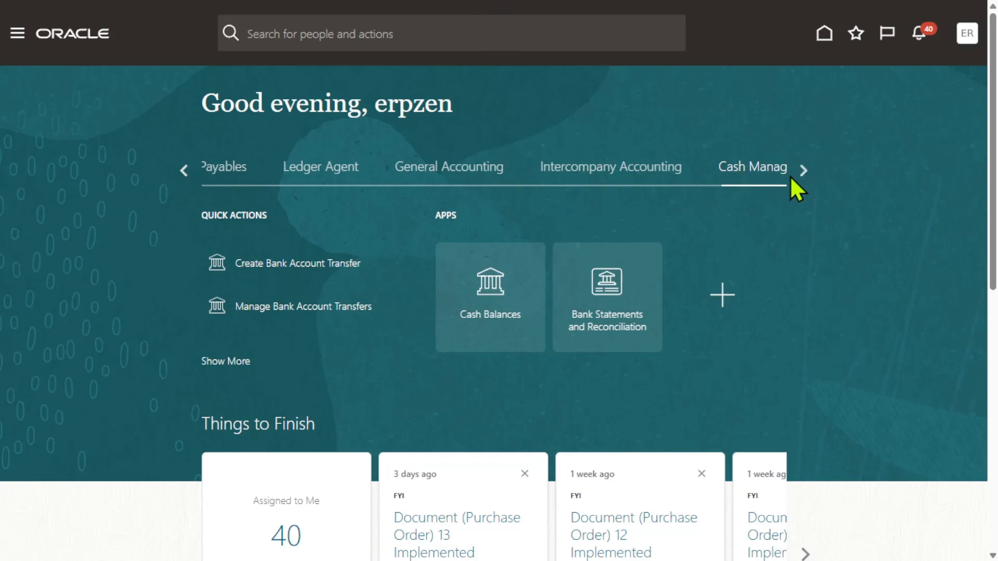
Open Bank Statements and Reconciliation from the Cash Management area of the home page
{"action": "left_click", "coordinate": [803, 171]}
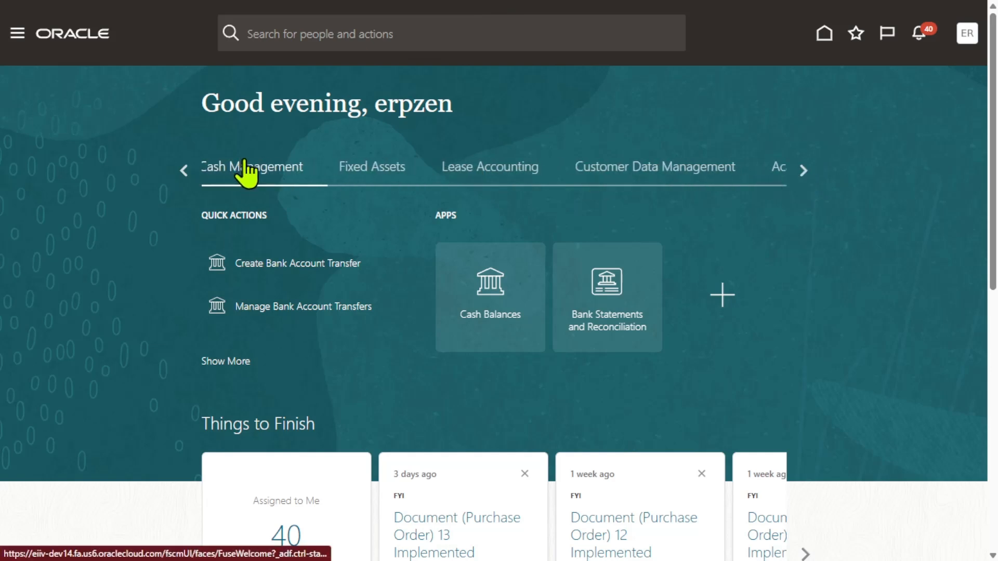
{"action": "left_click", "coordinate": [616, 285]}
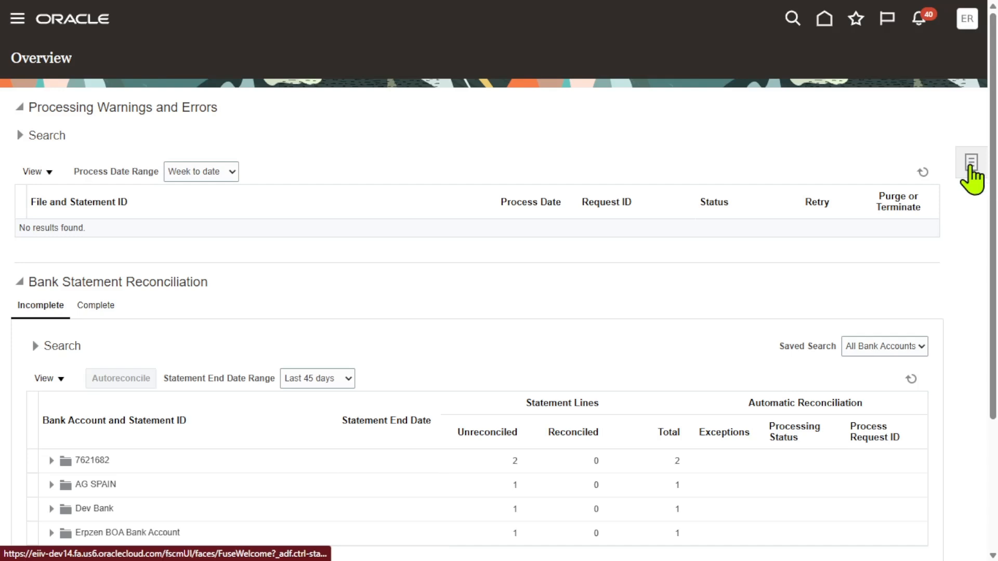
Download the Create Bank Statements in Spreadsheet template from the tasks panel and dismiss the download notice
{"action": "left_click", "coordinate": [970, 165]}
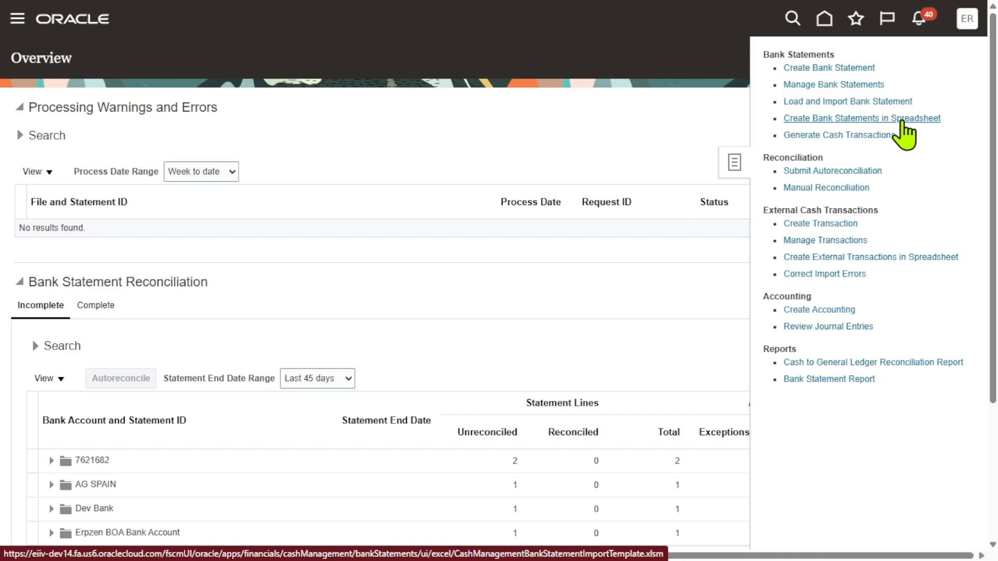
{"action": "left_click", "coordinate": [905, 123]}
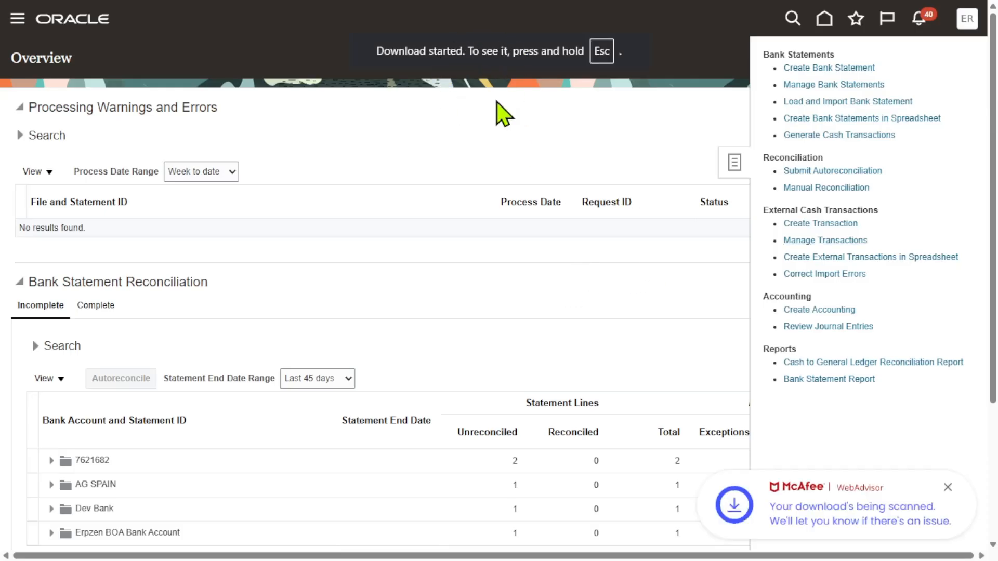
{"action": "left_click", "coordinate": [948, 488]}
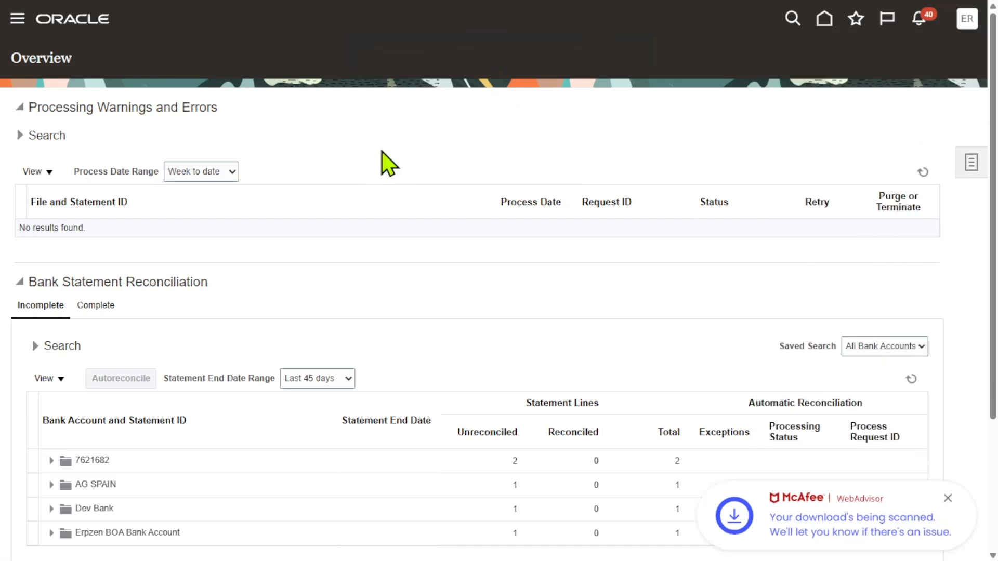
Switch to the bank statement import workbook and inspect the Statement Headers sheet entries
{"action": "key", "text": "super+d"}
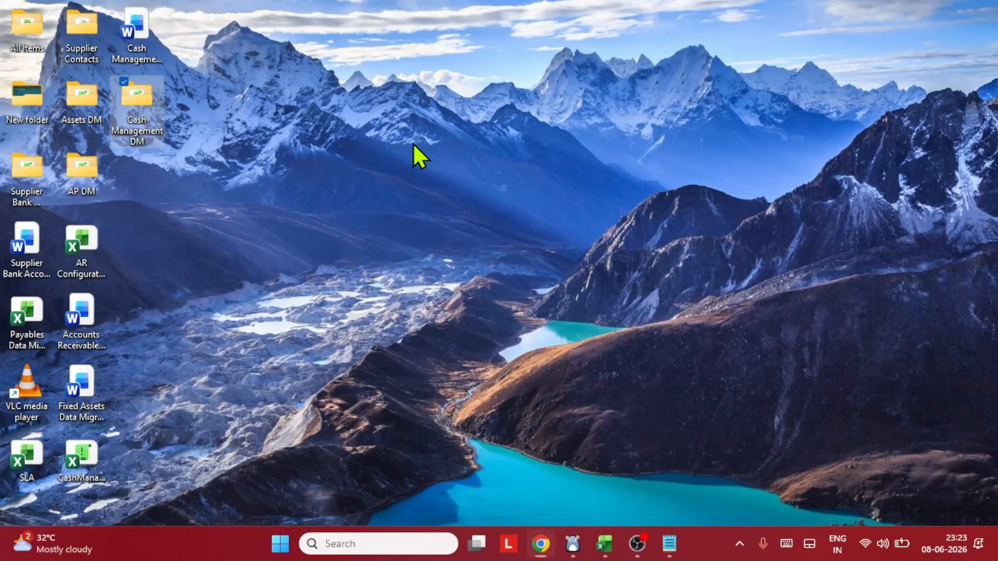
{"action": "left_click", "coordinate": [604, 544]}
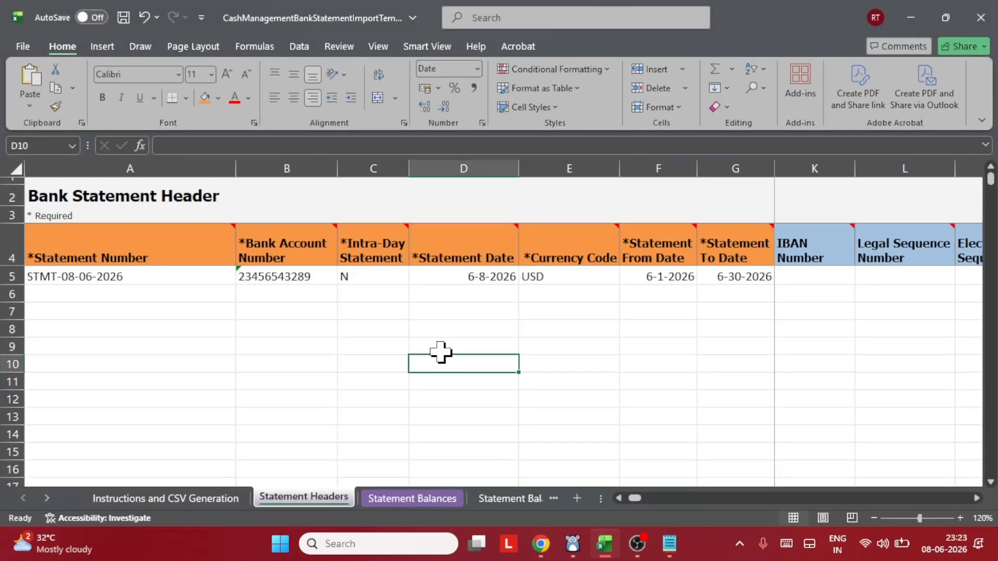
{"action": "left_click", "coordinate": [346, 314]}
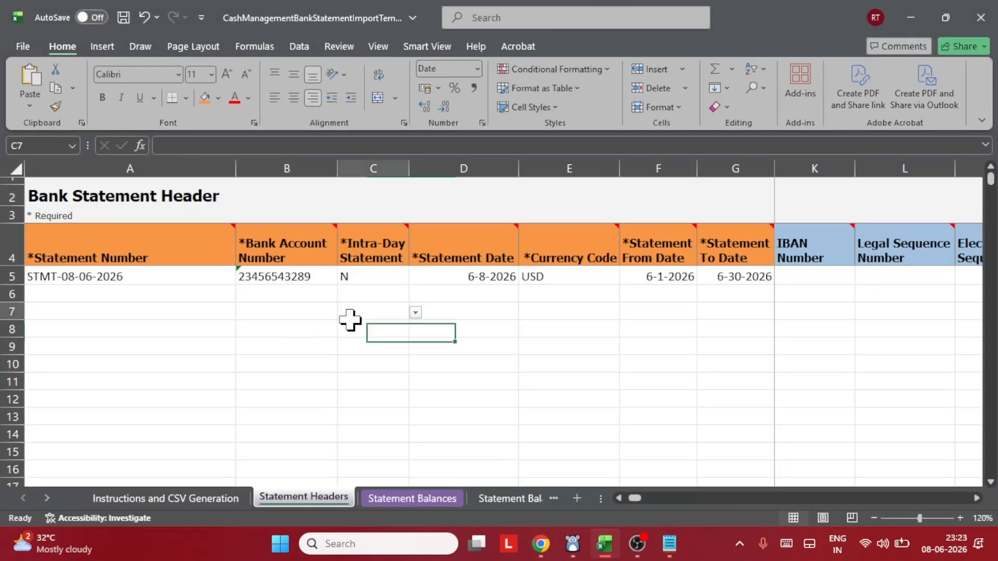
{"action": "left_click", "coordinate": [106, 279]}
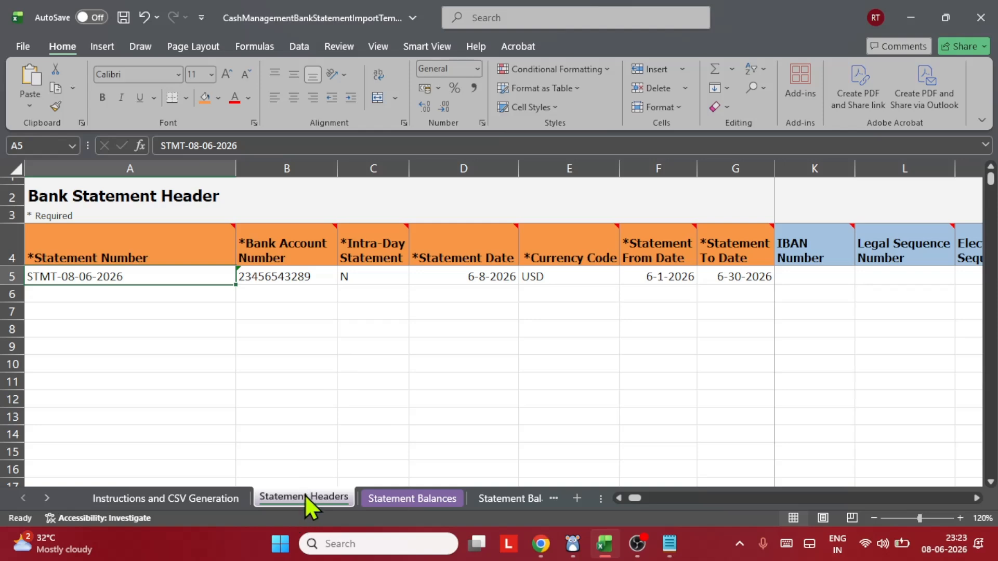
Review the workbook's Statement Balances, Statement Lines, availability and charges sheets, returning to Statement Headers
{"action": "left_click", "coordinate": [396, 497]}
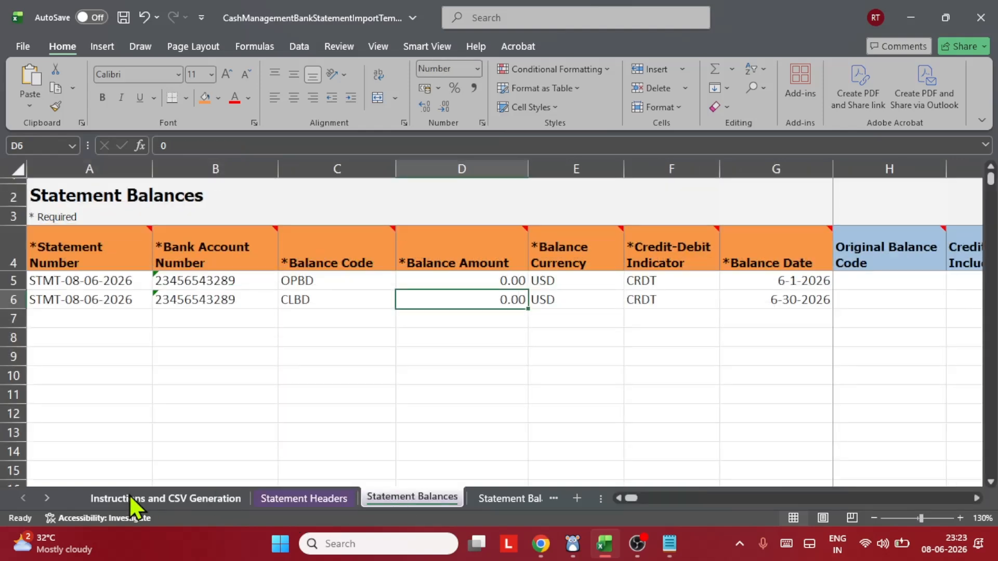
{"action": "left_click", "coordinate": [47, 498]}
{"action": "left_click", "coordinate": [47, 499]}
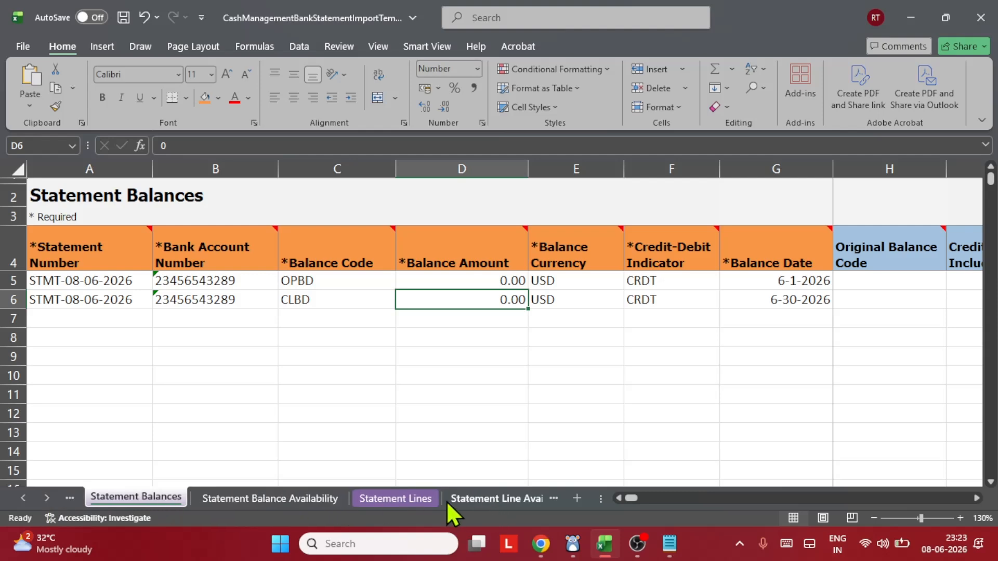
{"action": "left_click", "coordinate": [394, 497]}
{"action": "left_click", "coordinate": [429, 373]}
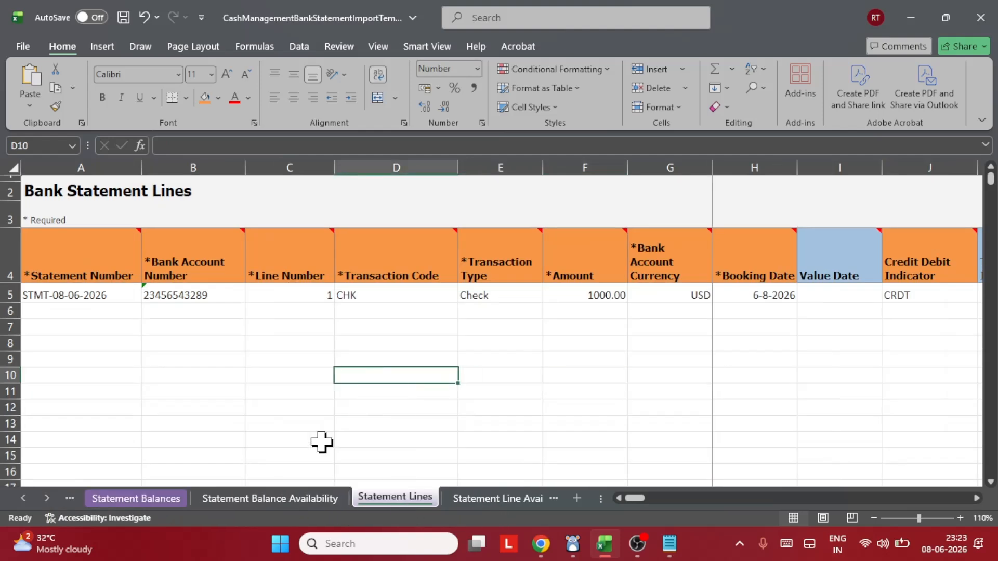
{"action": "left_click", "coordinate": [261, 497]}
{"action": "left_click", "coordinate": [339, 369]}
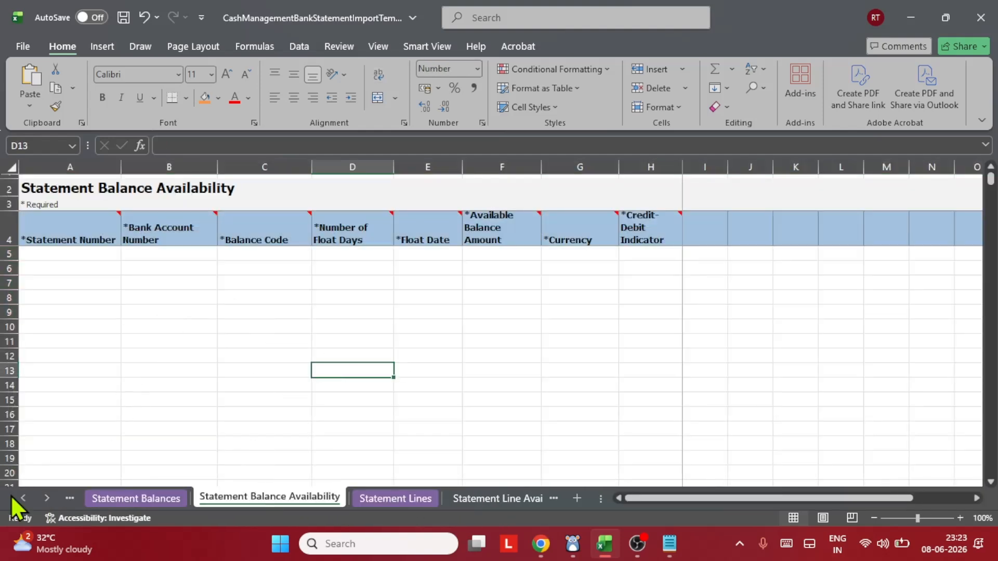
{"action": "left_click", "coordinate": [43, 497]}
{"action": "left_click", "coordinate": [43, 497]}
{"action": "left_click", "coordinate": [297, 497]}
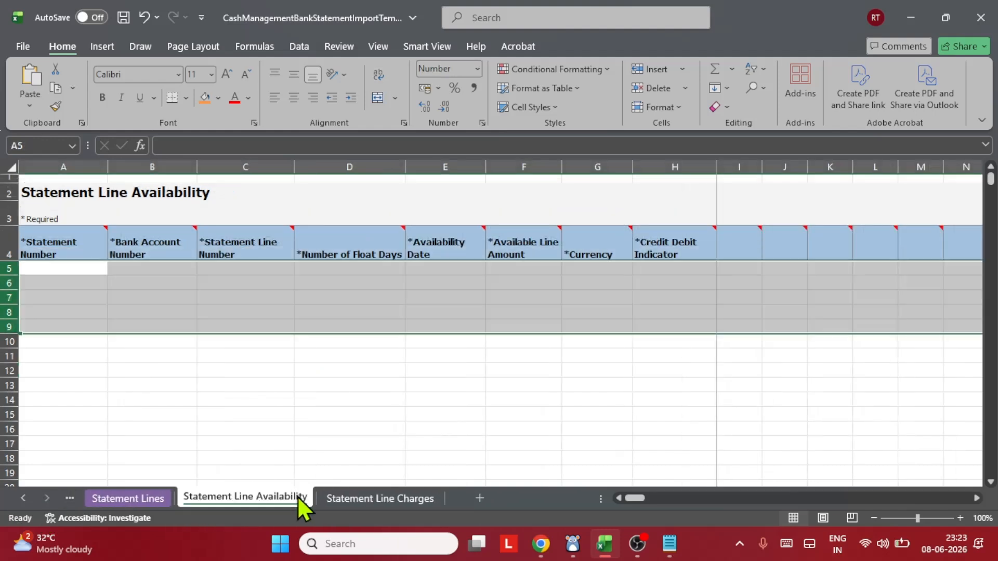
{"action": "left_click", "coordinate": [397, 498]}
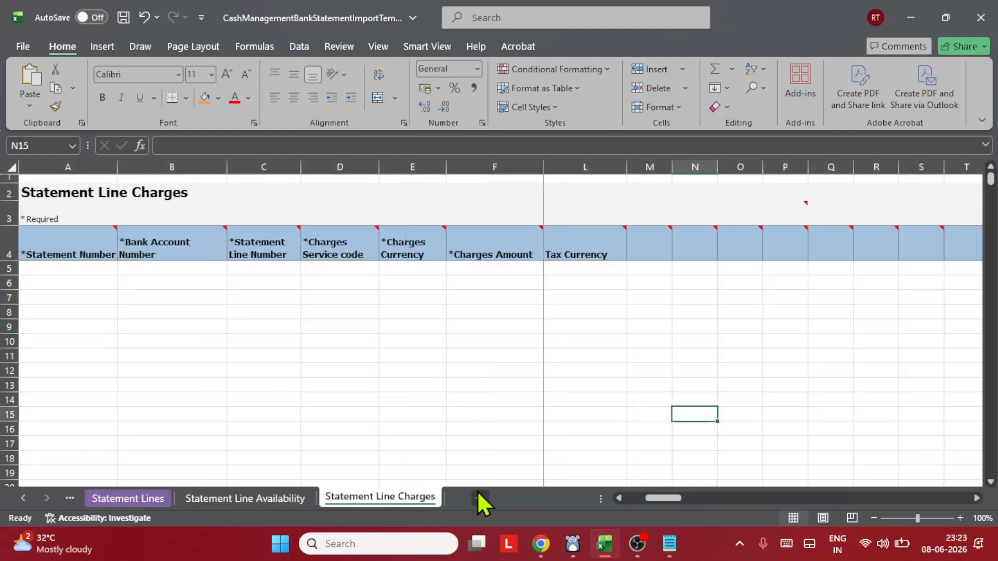
{"action": "left_click_drag", "start_coordinate": [671, 500], "coordinate": [651, 498]}
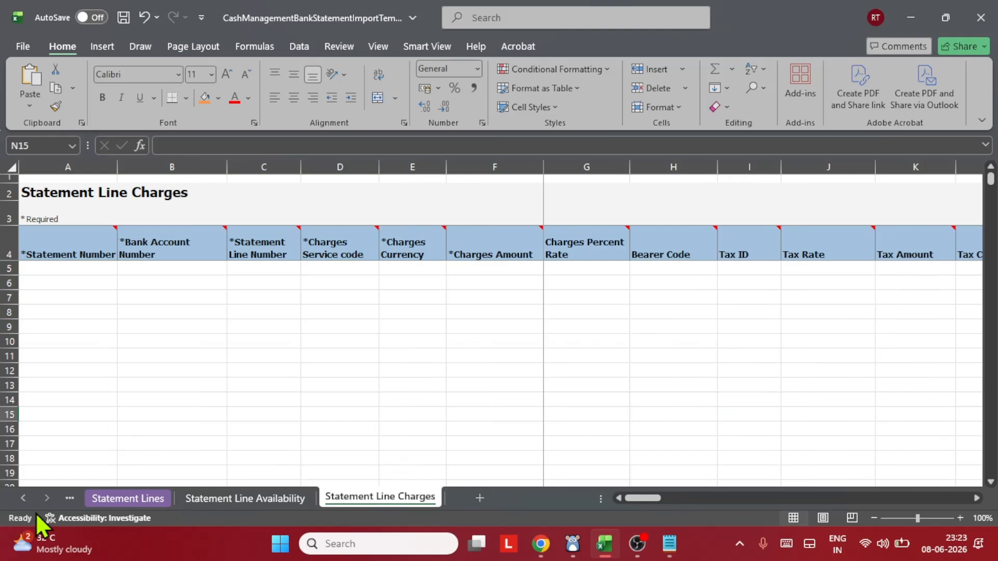
{"action": "left_click", "coordinate": [23, 498]}
{"action": "left_click", "coordinate": [23, 498]}
{"action": "left_click", "coordinate": [23, 498]}
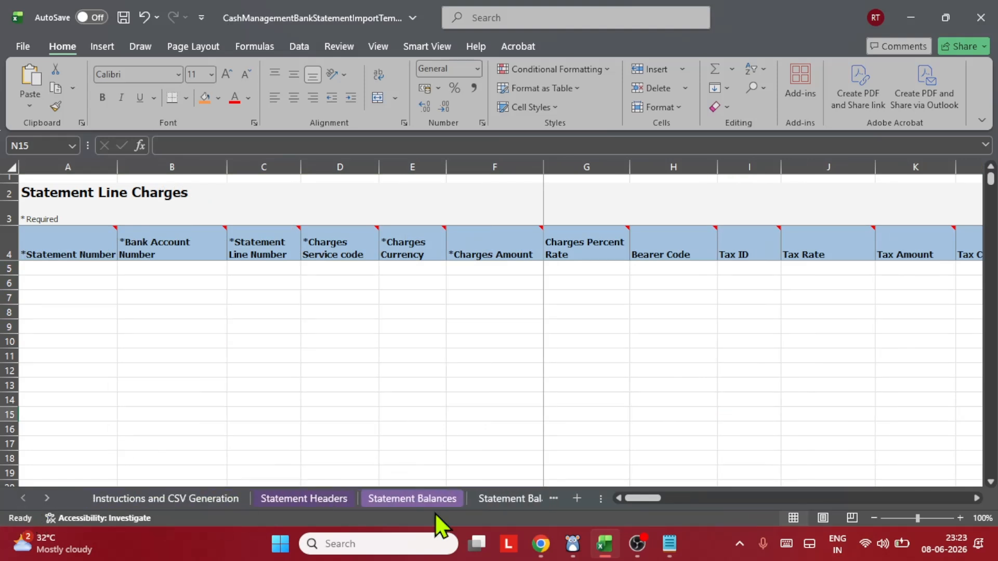
{"action": "left_click", "coordinate": [319, 494]}
{"action": "left_click", "coordinate": [289, 344]}
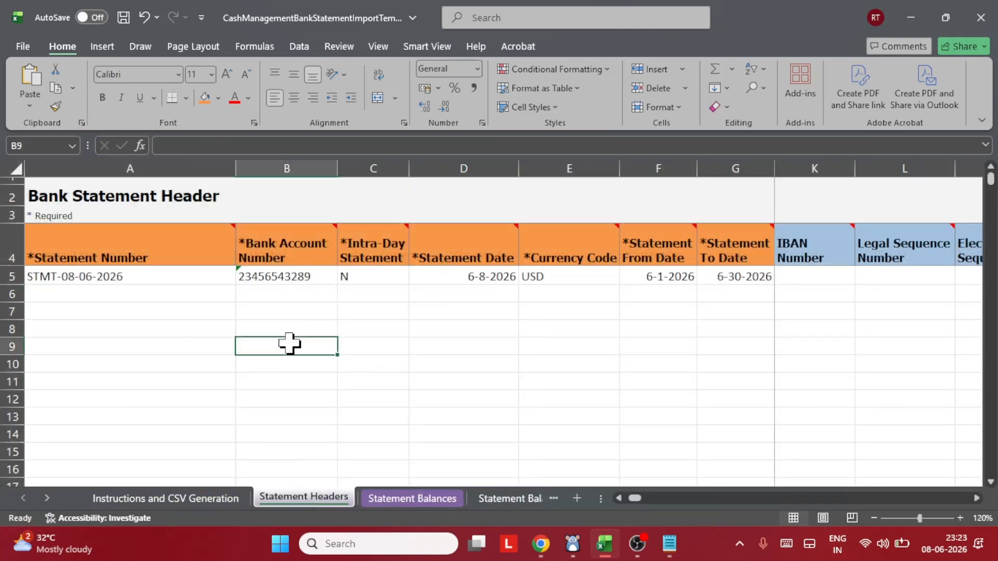
Return to the browser and open the Create Bank Statement task
{"action": "left_click", "coordinate": [540, 544]}
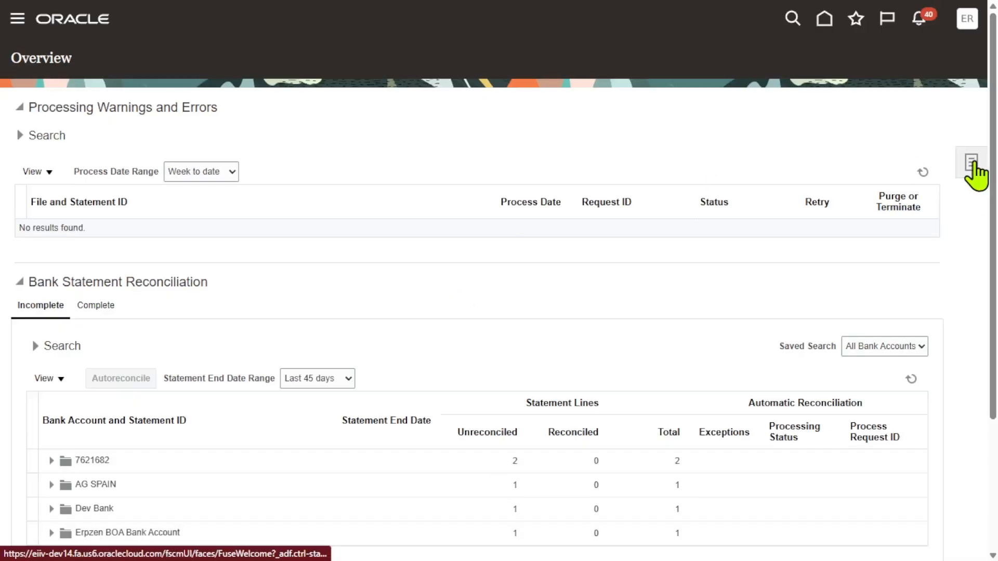
{"action": "left_click", "coordinate": [972, 162]}
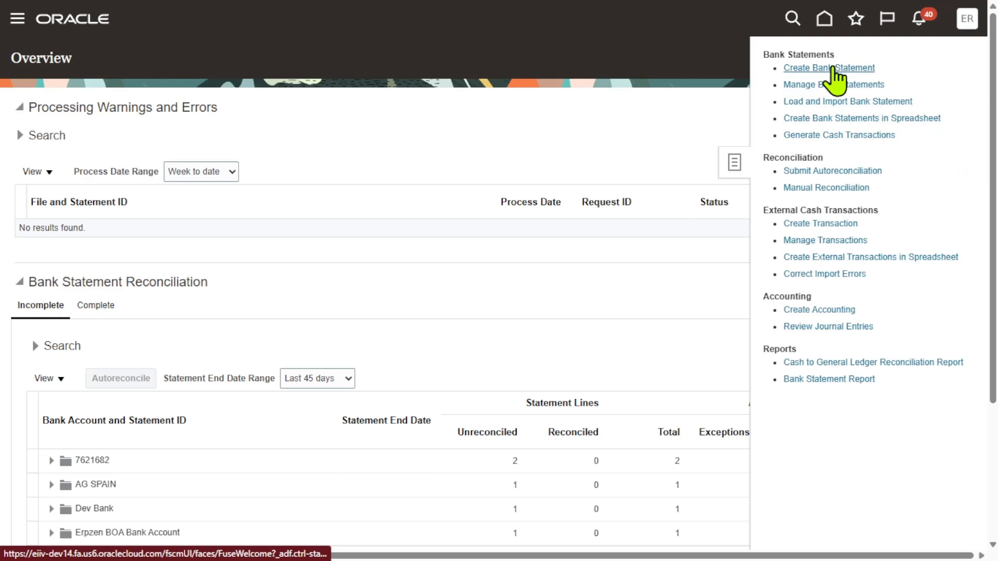
{"action": "left_click", "coordinate": [833, 68]}
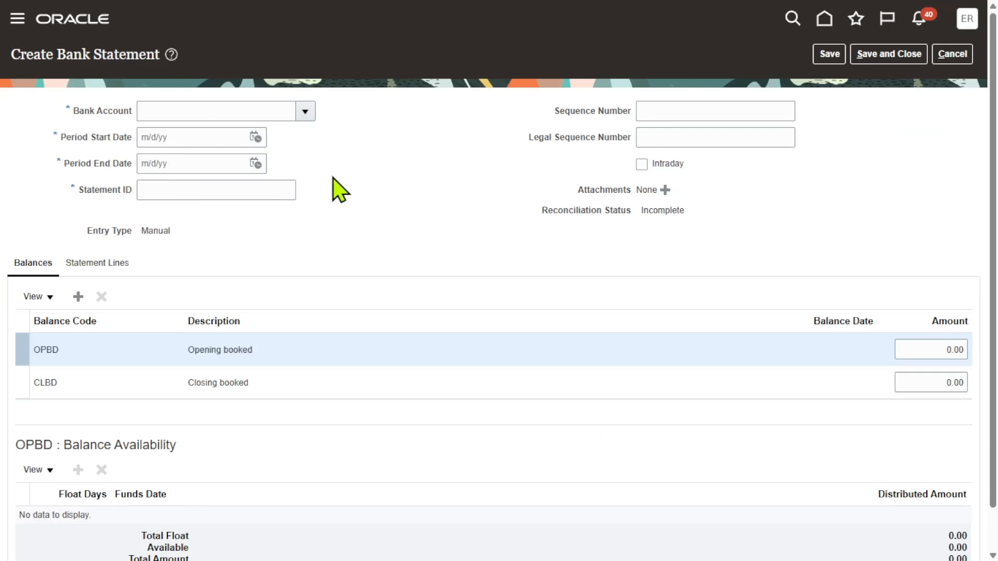
Select the Erpzen RI Bank Account and set the period from 6/1/26 to 6/30/26
{"action": "left_click", "coordinate": [306, 112]}
{"action": "left_click", "coordinate": [242, 159]}
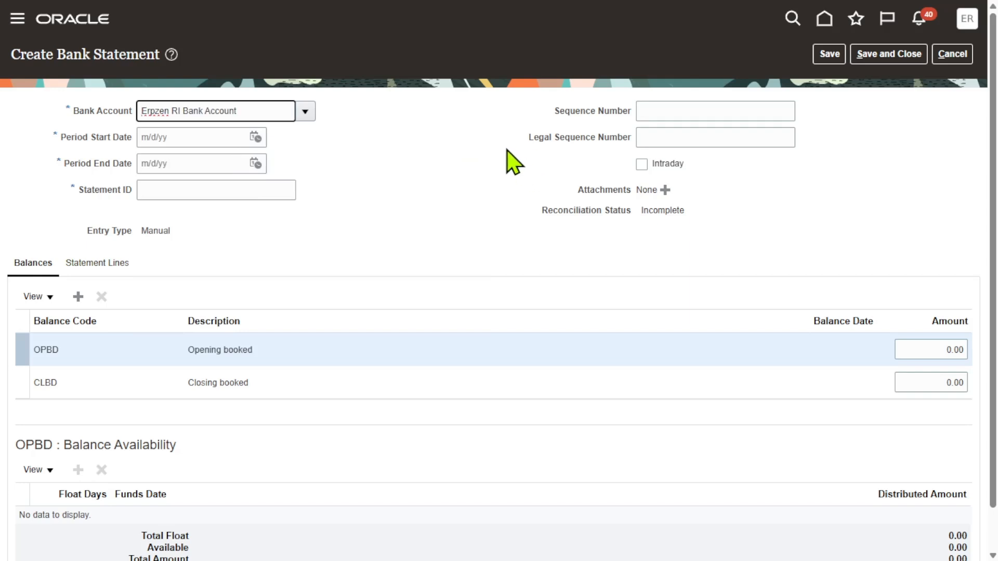
{"action": "left_click", "coordinate": [255, 138]}
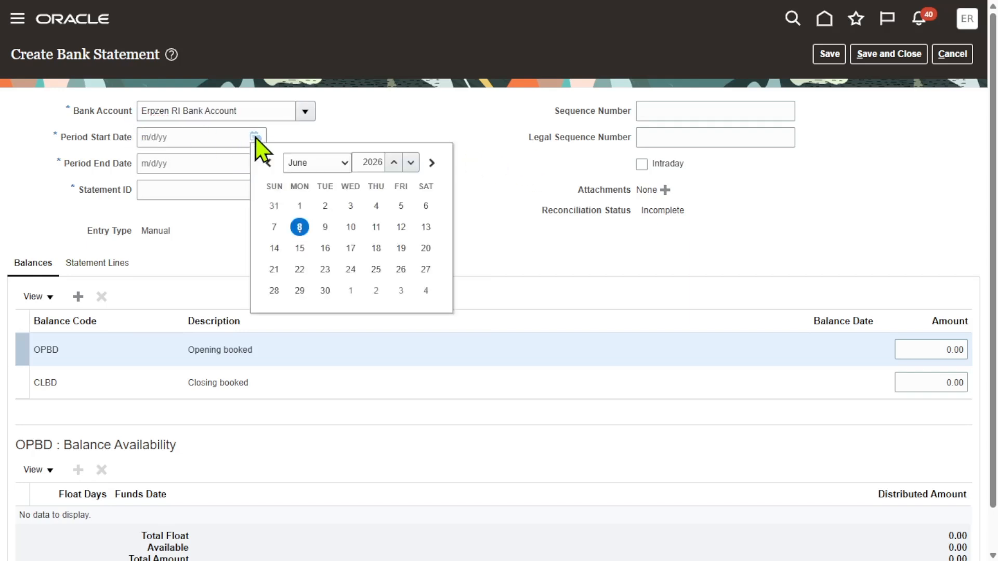
{"action": "left_click", "coordinate": [300, 206]}
{"action": "left_click", "coordinate": [256, 164]}
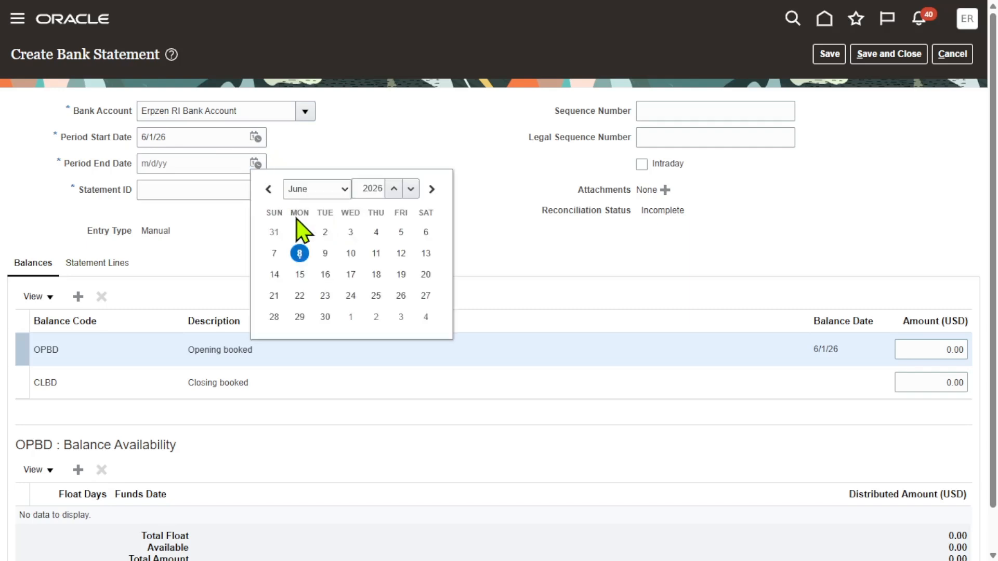
{"action": "left_click", "coordinate": [324, 316]}
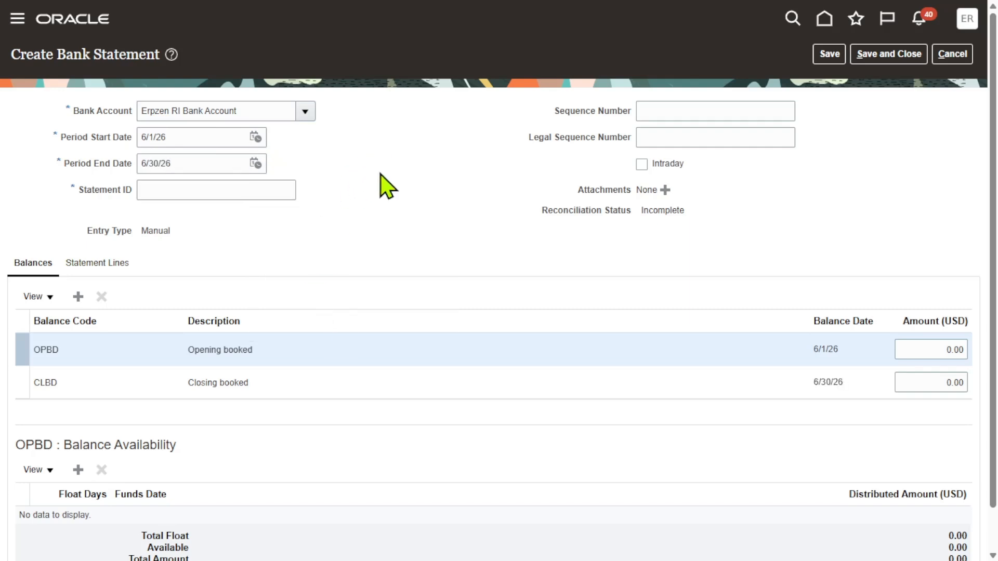
Paste STMT-08-06-2026 from the clipboard history as the Statement ID
{"action": "left_click", "coordinate": [167, 188]}
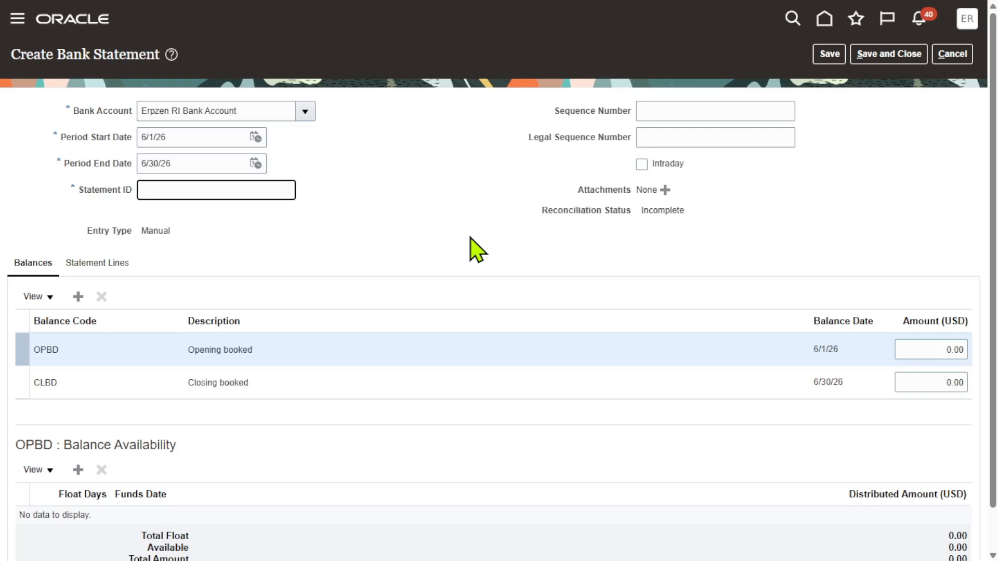
{"action": "key", "text": "super+v"}
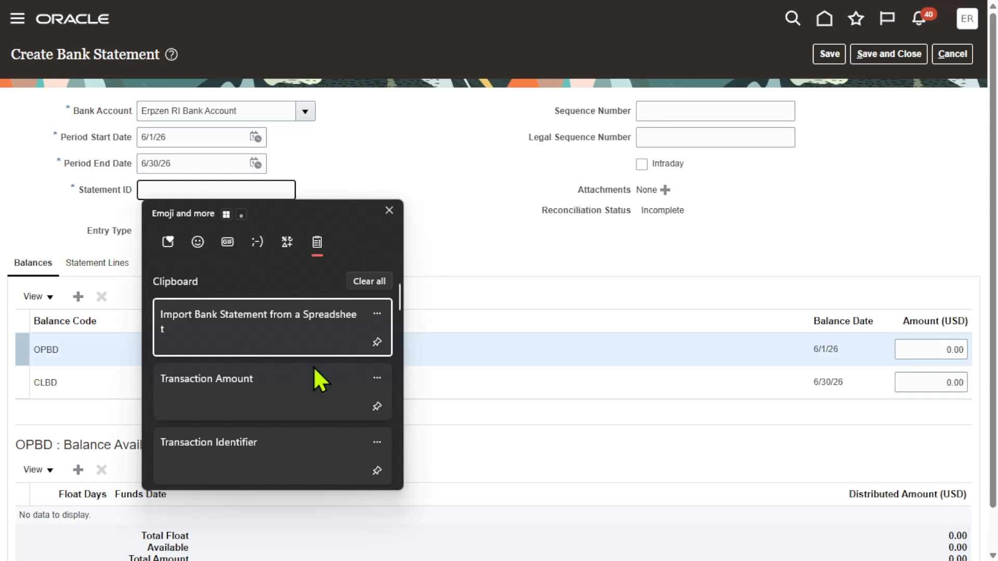
{"action": "scroll", "coordinate": [307, 358], "scroll_direction": "down", "scroll_amount": 3}
{"action": "scroll", "coordinate": [308, 360], "scroll_direction": "down", "scroll_amount": 5}
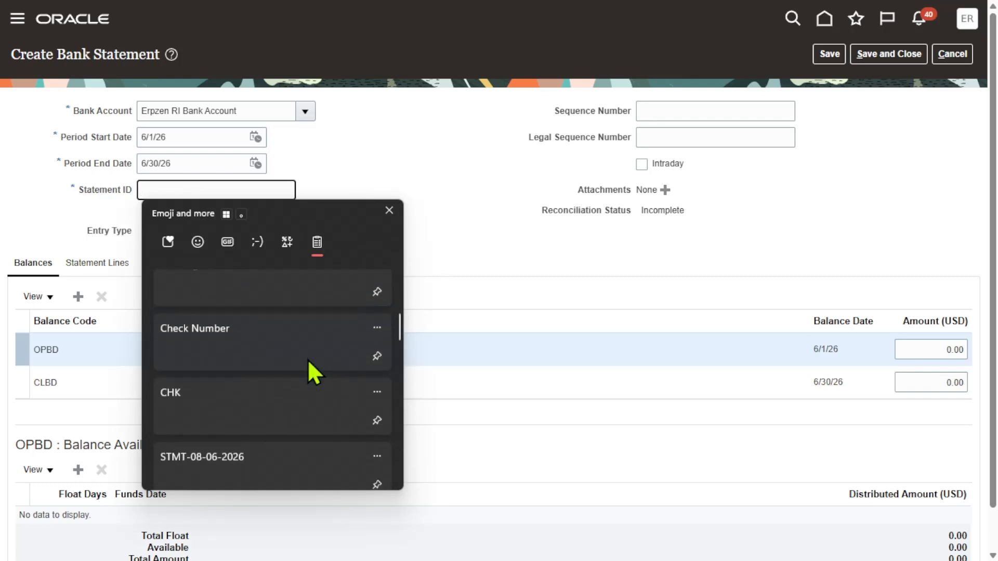
{"action": "left_click", "coordinate": [210, 410]}
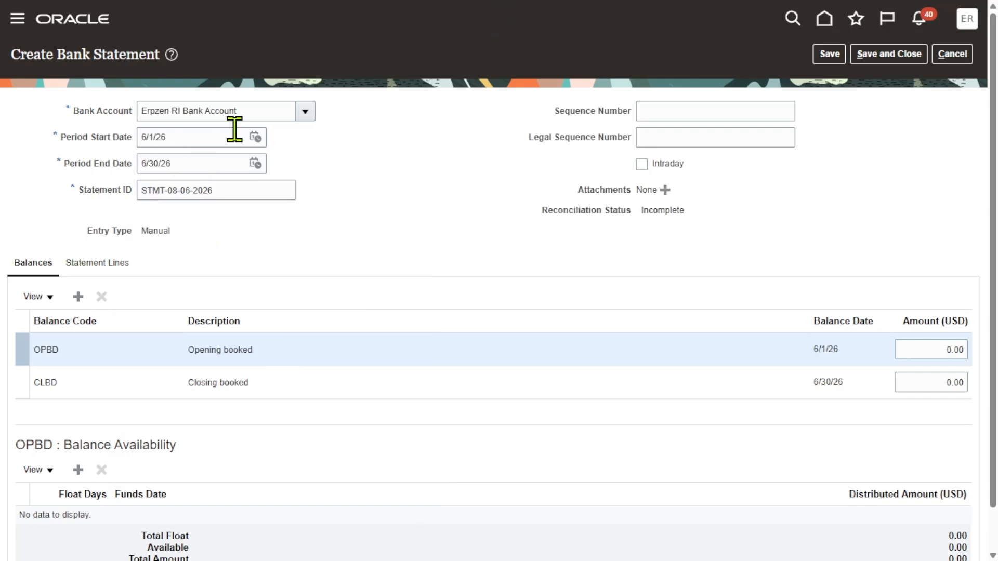
Compare the selected bank account with the statement number and account number in the spreadsheet header
{"action": "triple_click", "coordinate": [252, 111]}
{"action": "left_click", "coordinate": [440, 173]}
{"action": "key", "text": "alt+Tab"}
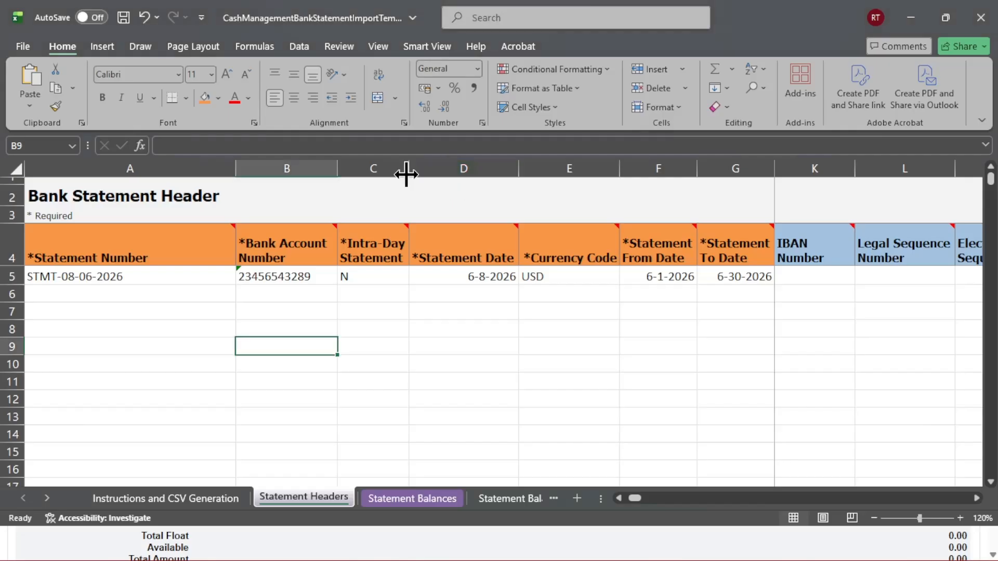
{"action": "left_click", "coordinate": [79, 276]}
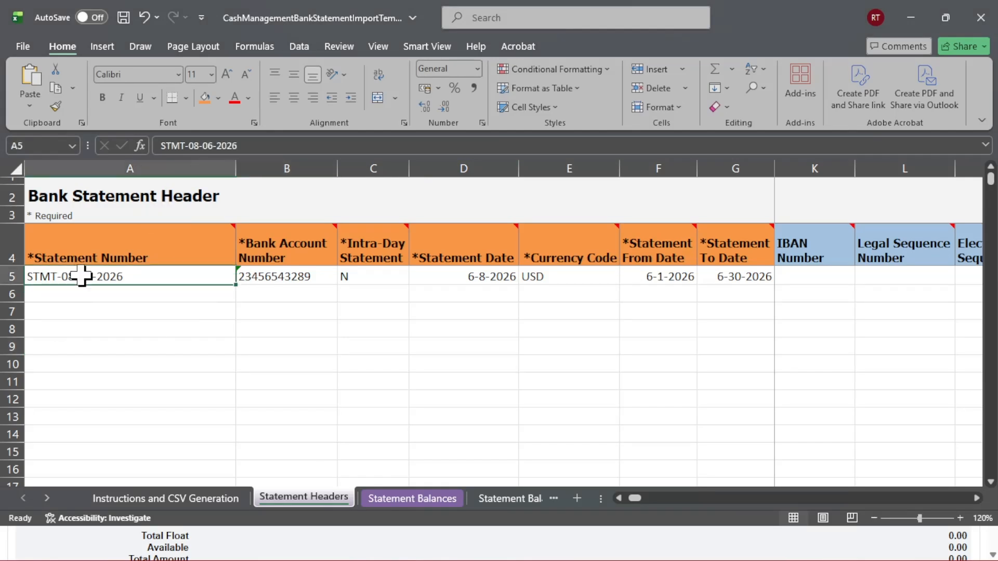
{"action": "left_click", "coordinate": [286, 276]}
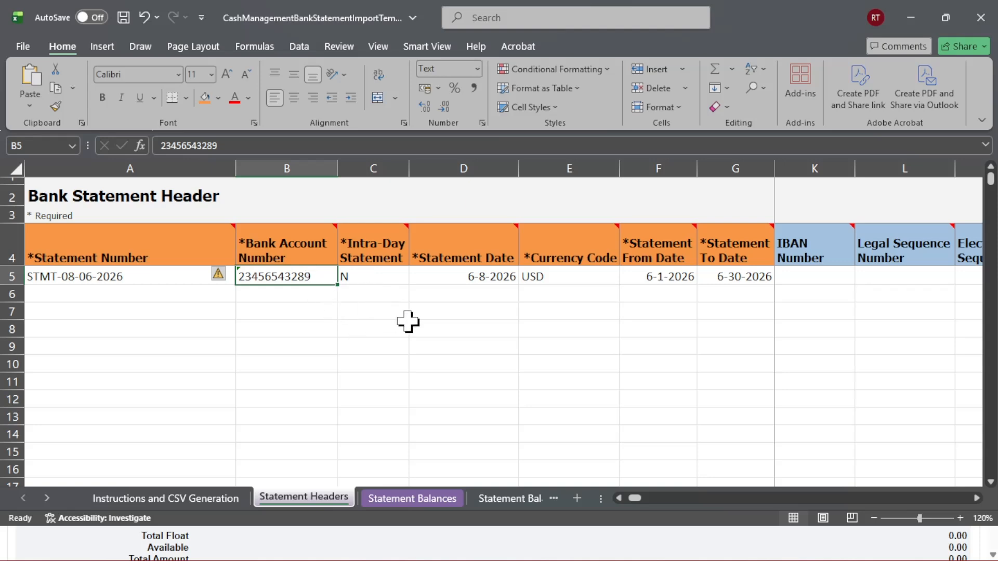
{"action": "key", "text": "alt+Tab"}
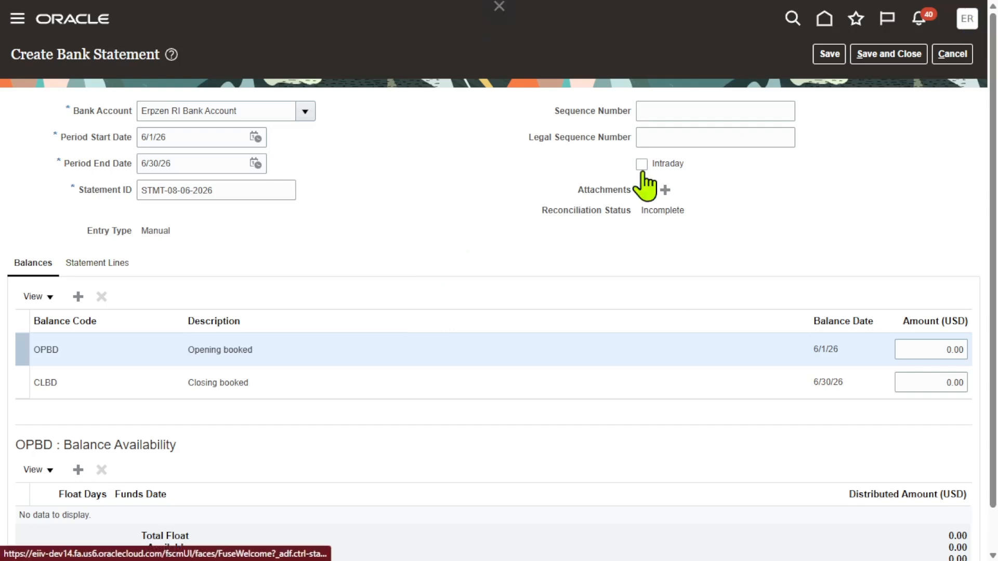
Leave the Create Bank Statement page for Setup: Financials, discarding the unsaved changes
{"action": "left_click", "coordinate": [728, 242]}
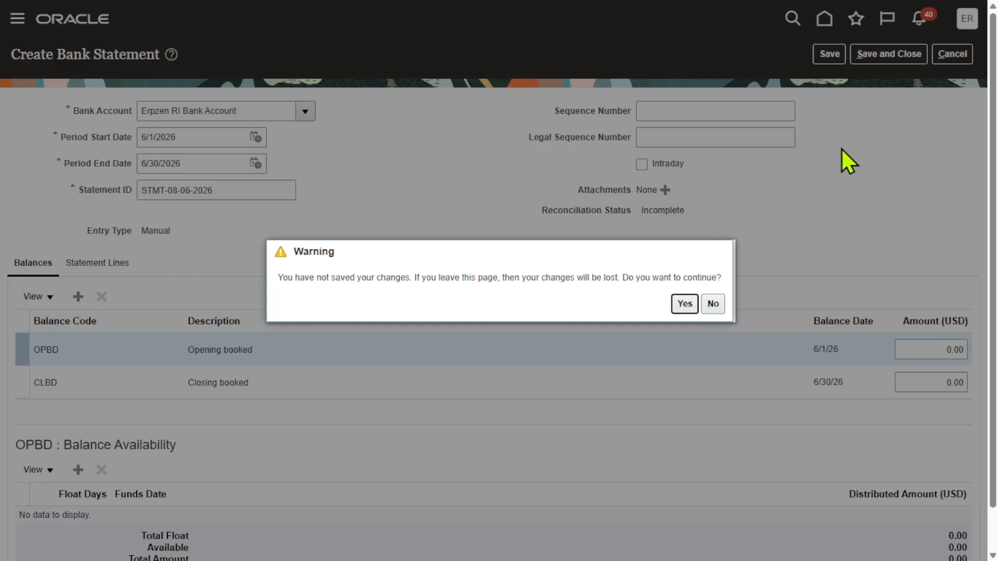
{"action": "left_click", "coordinate": [685, 304]}
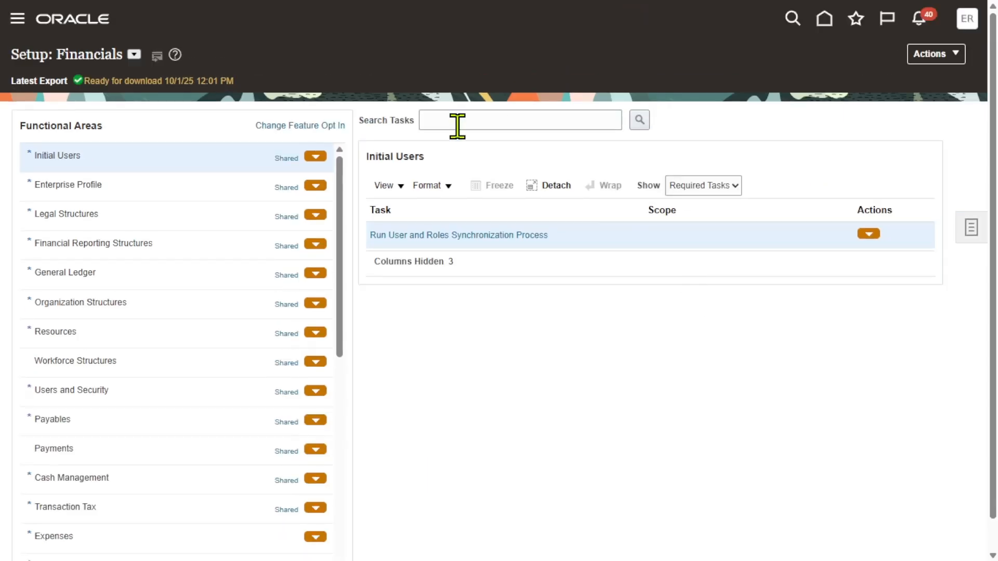
Search the setup tasks for Manage bank acc and open the Manage Bank Accounts task
{"action": "left_click", "coordinate": [498, 121]}
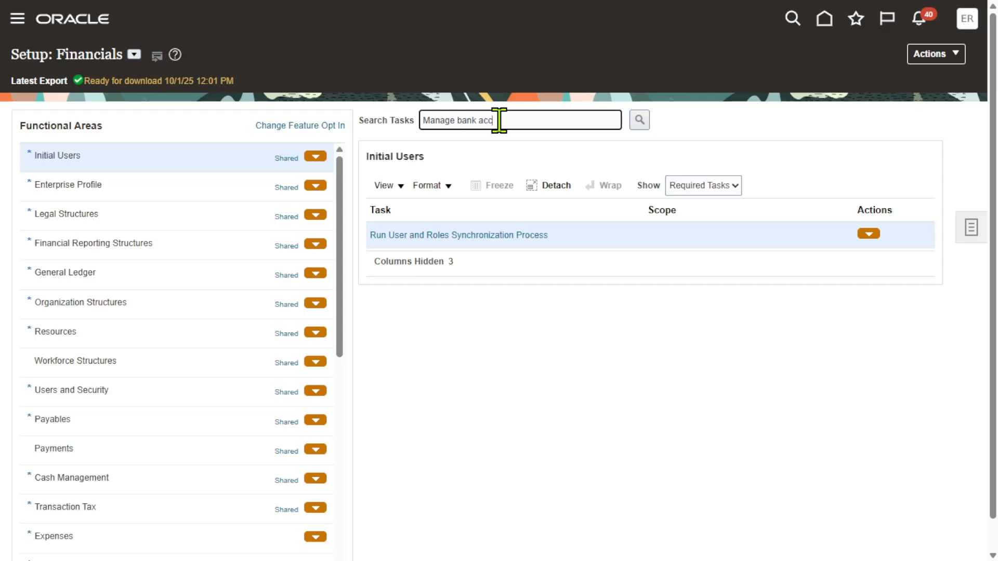
{"action": "key", "text": "Return"}
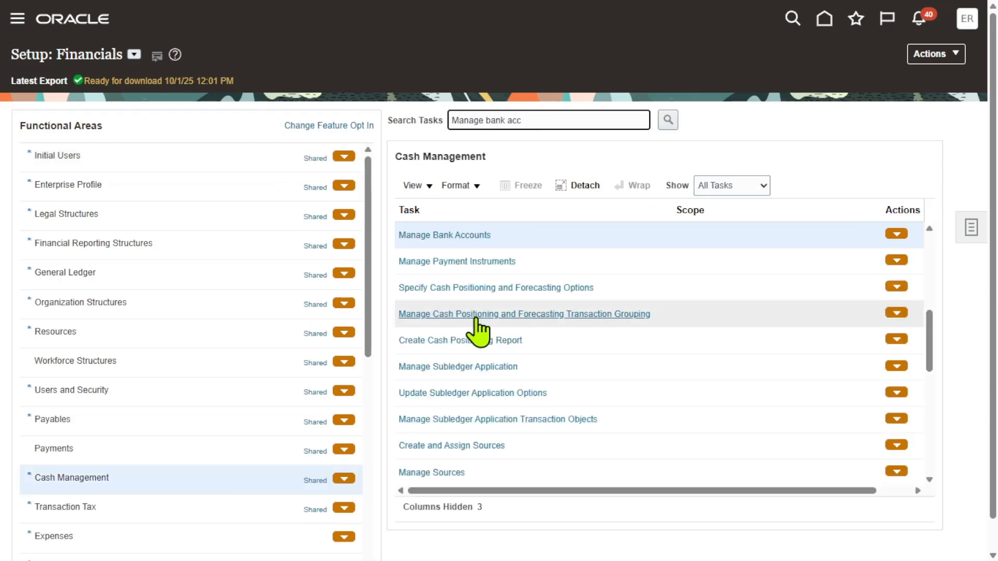
{"action": "left_click", "coordinate": [451, 238]}
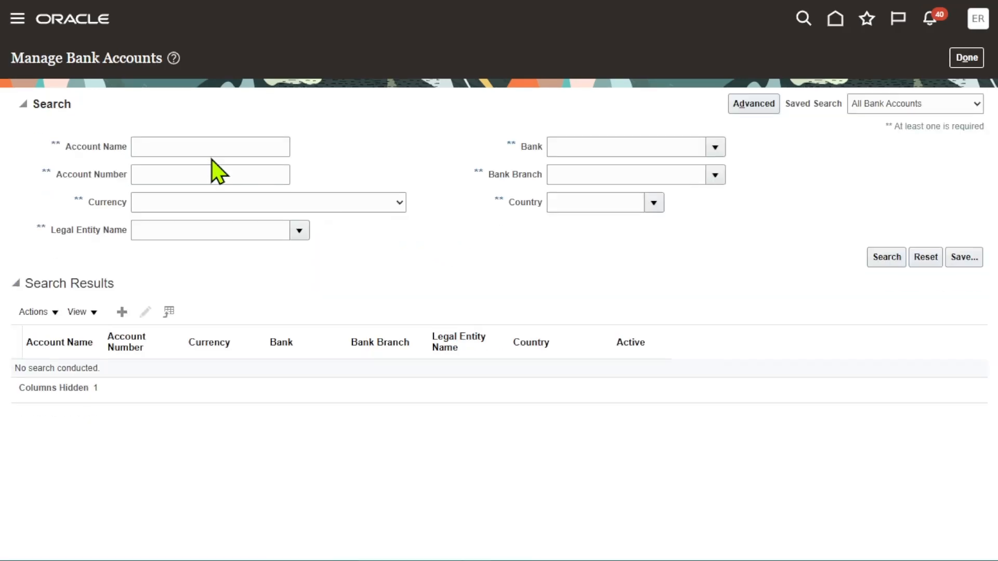
Search bank accounts by the name erpzen and open the Erpzen RI Bank Account
{"action": "left_click", "coordinate": [176, 145]}
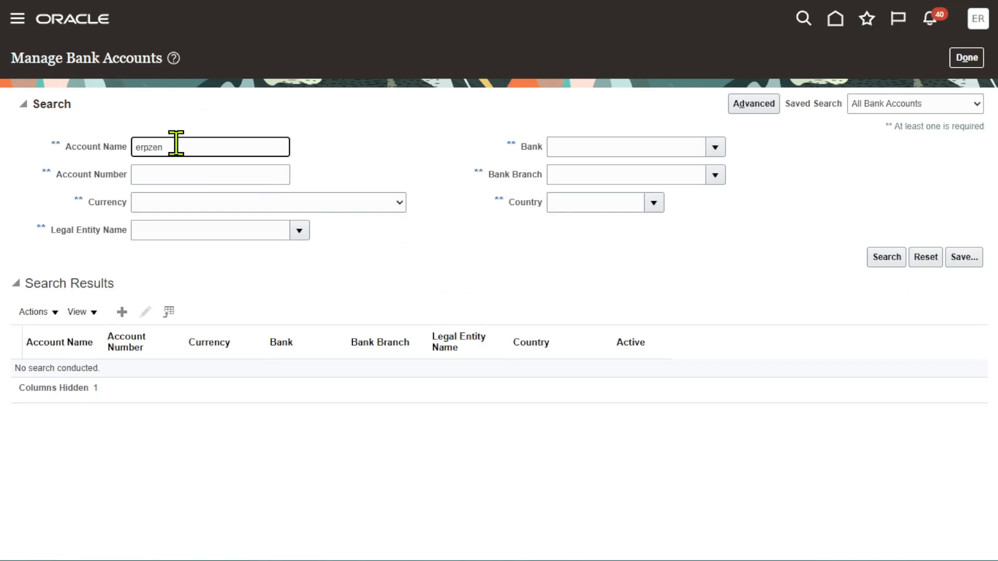
{"action": "key", "text": "Return"}
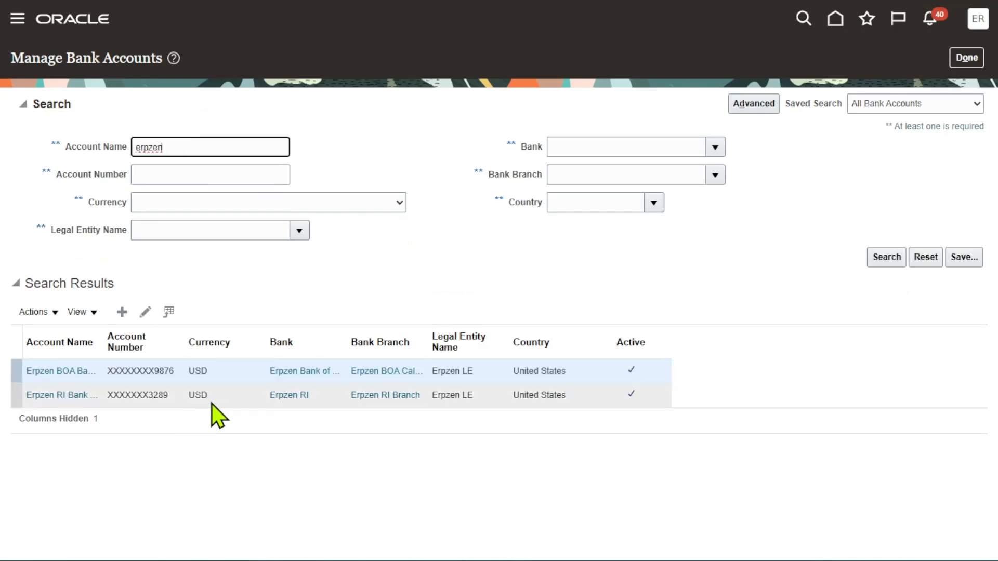
{"action": "left_click", "coordinate": [224, 398]}
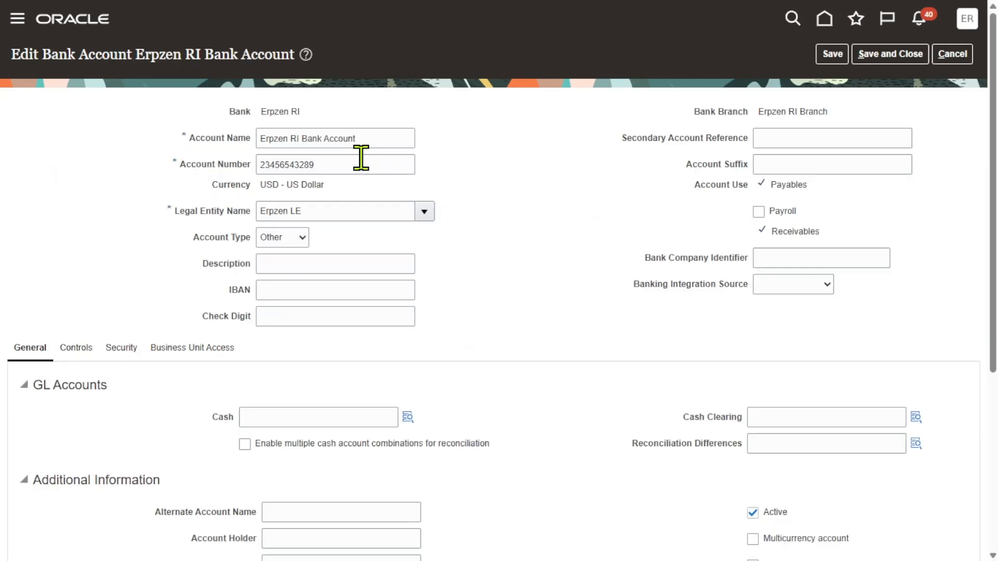
Compare the account's number with the spreadsheet's statement header row, then leave the account without saving
{"action": "double_click", "coordinate": [328, 165]}
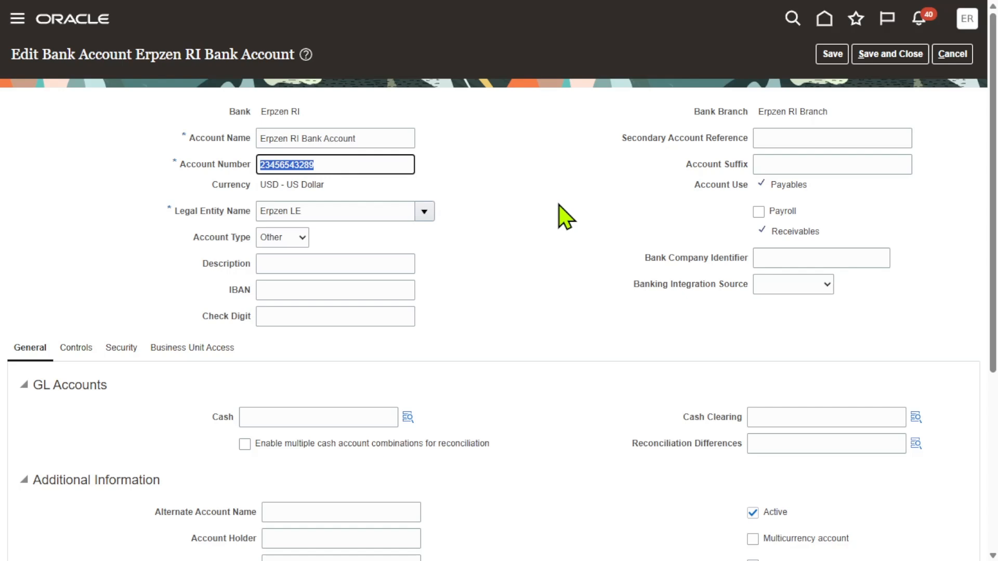
{"action": "key", "text": "alt+Tab"}
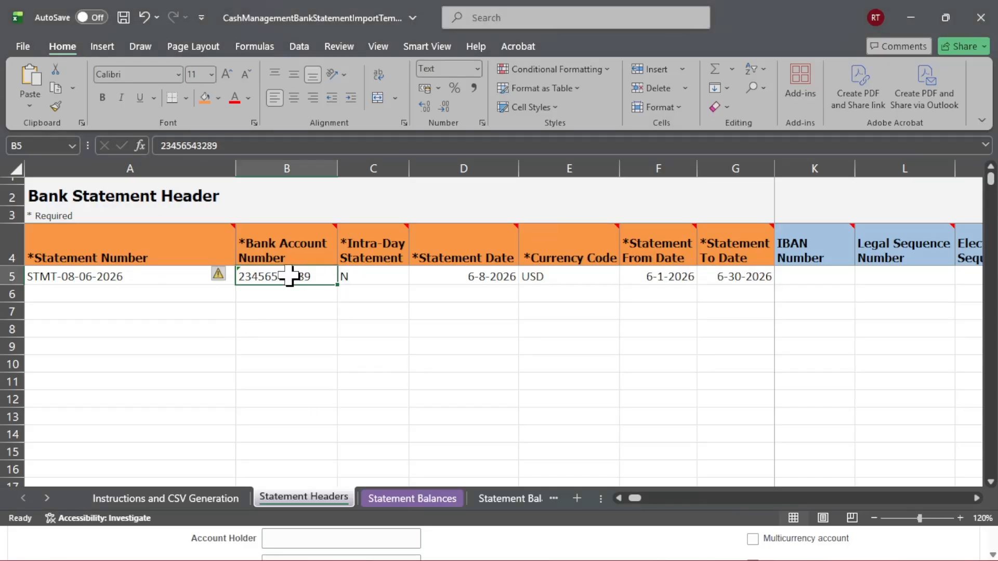
{"action": "left_click", "coordinate": [349, 277]}
{"action": "left_click", "coordinate": [504, 351]}
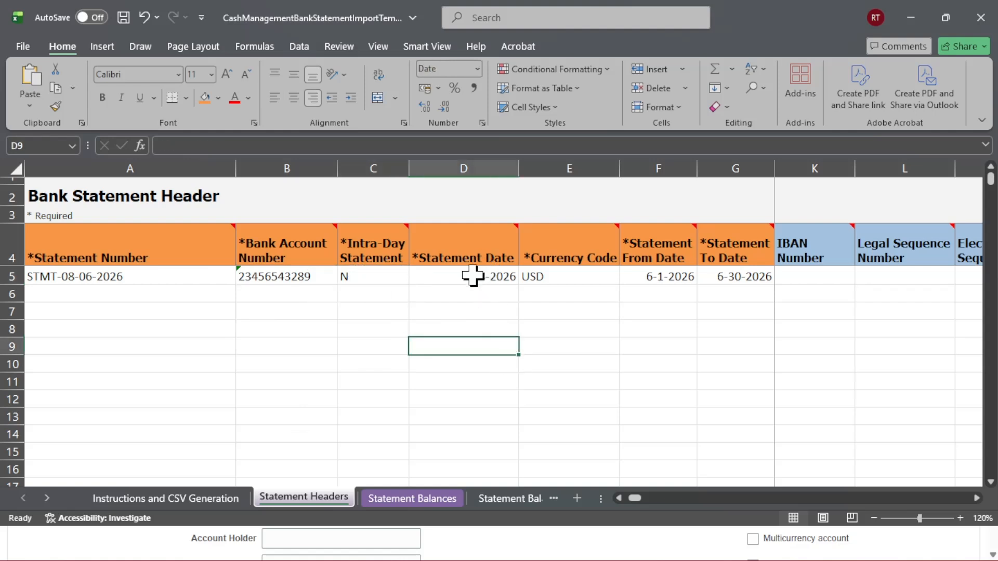
{"action": "left_click", "coordinate": [475, 277]}
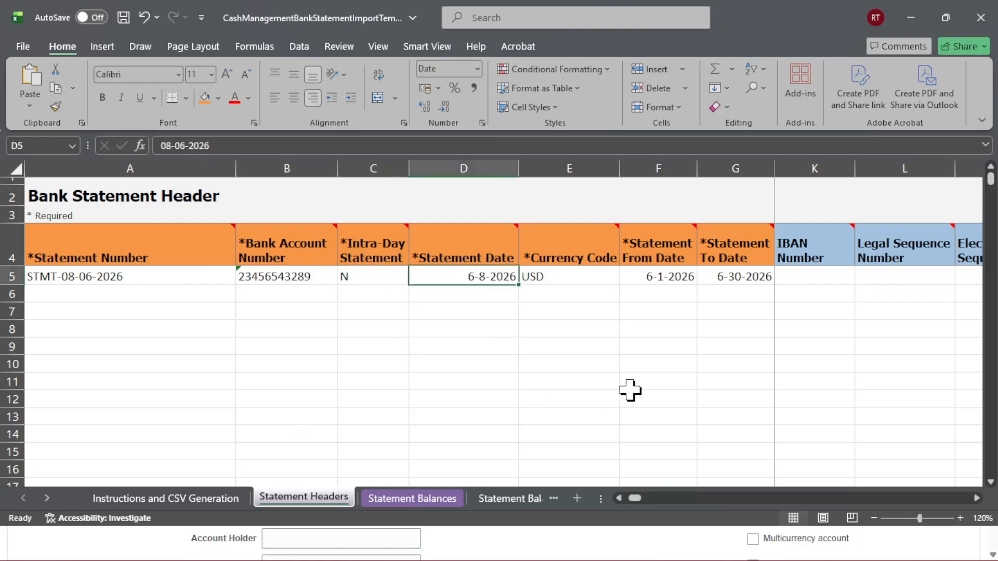
{"action": "key", "text": "alt+Tab"}
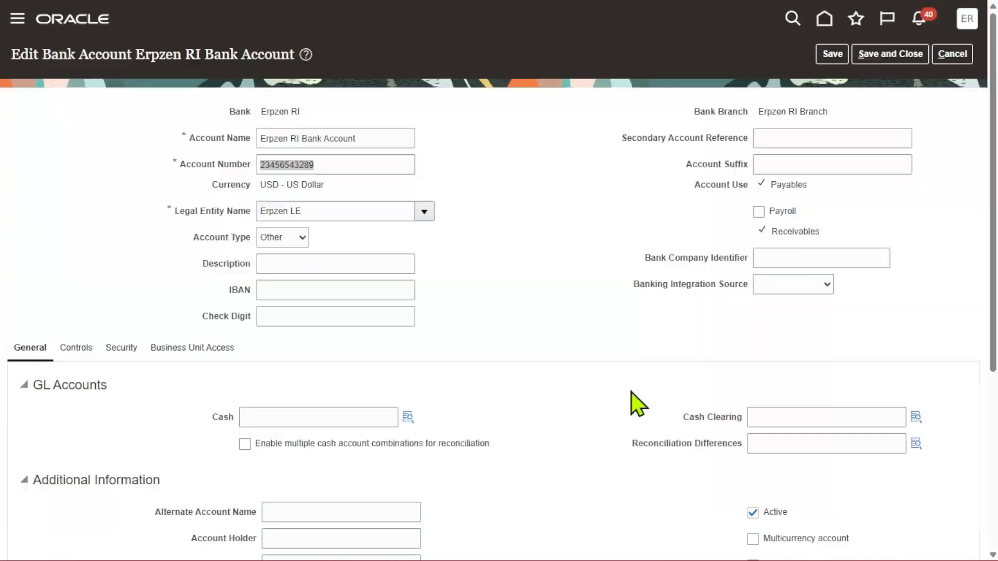
{"action": "left_click", "coordinate": [952, 54]}
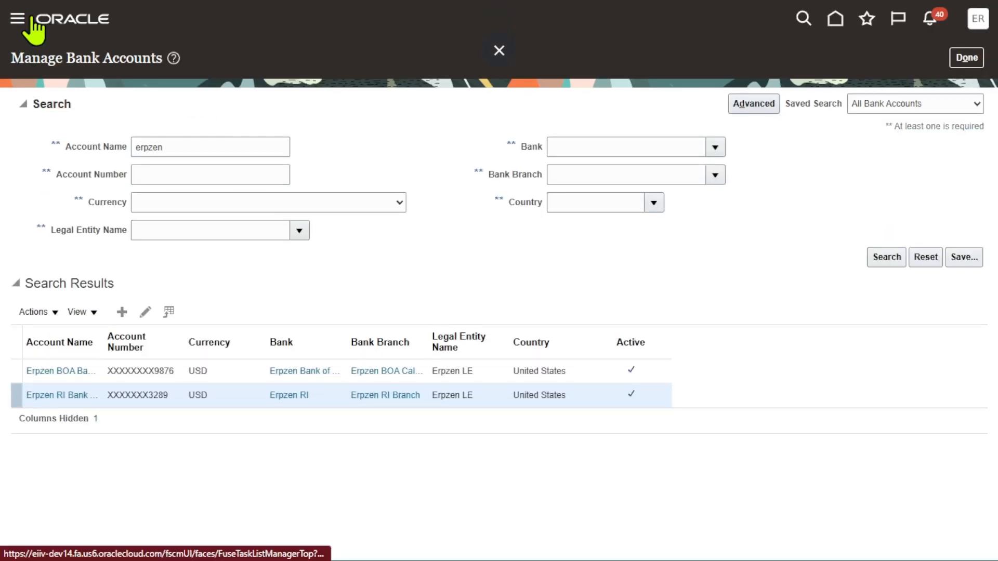
Open the Create Bank Statement task from the Cash Management overview task list
{"action": "left_click", "coordinate": [15, 27]}
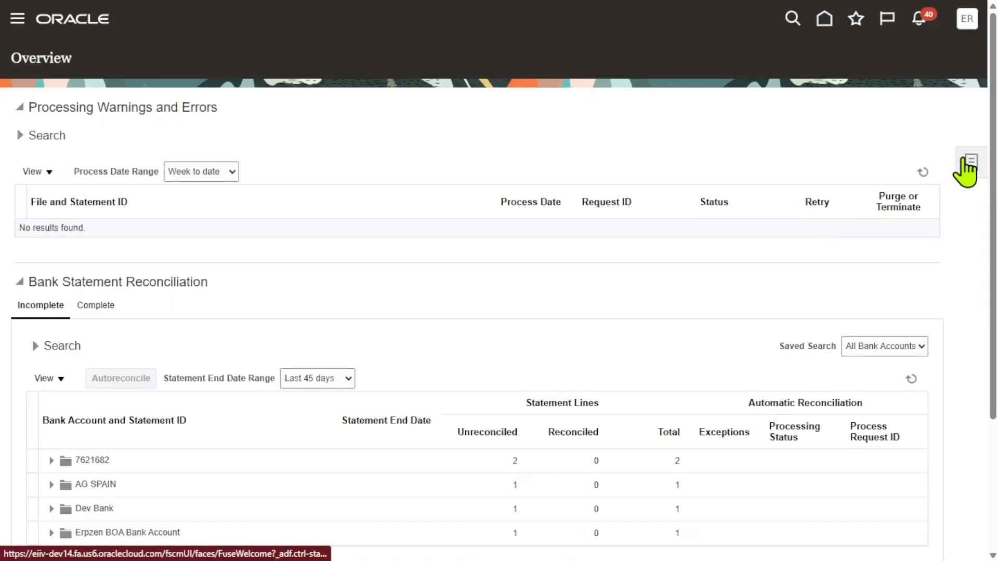
{"action": "left_click", "coordinate": [970, 166]}
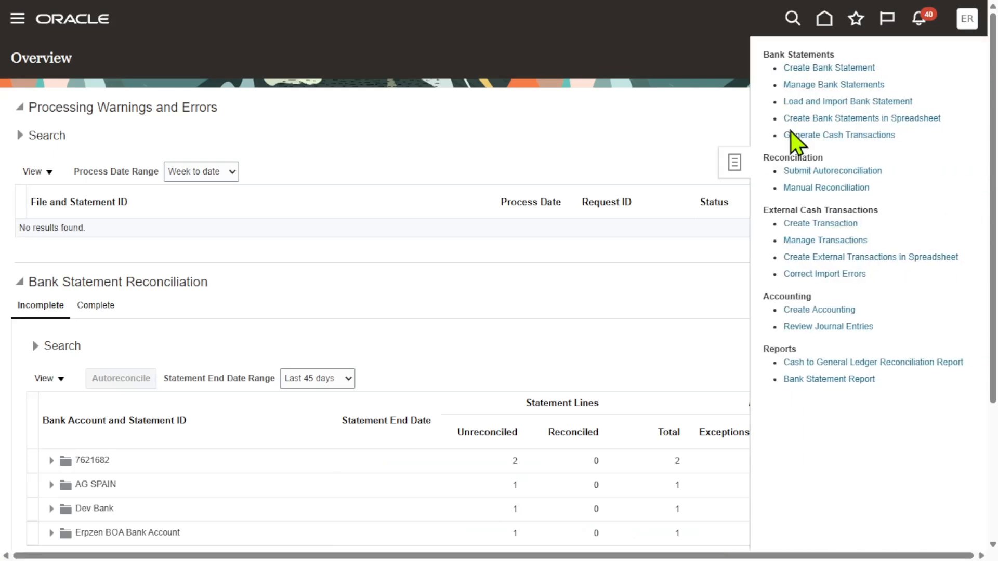
{"action": "left_click", "coordinate": [851, 68]}
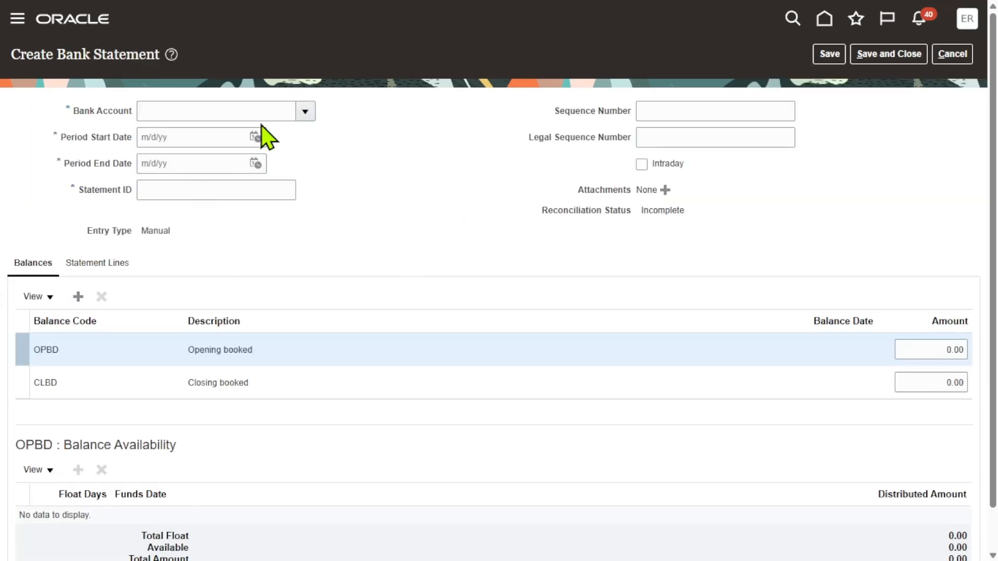
Step through the bank account, period start and end date, and Statement ID fields of the new statement
{"action": "left_click", "coordinate": [224, 111]}
{"action": "left_click", "coordinate": [195, 138]}
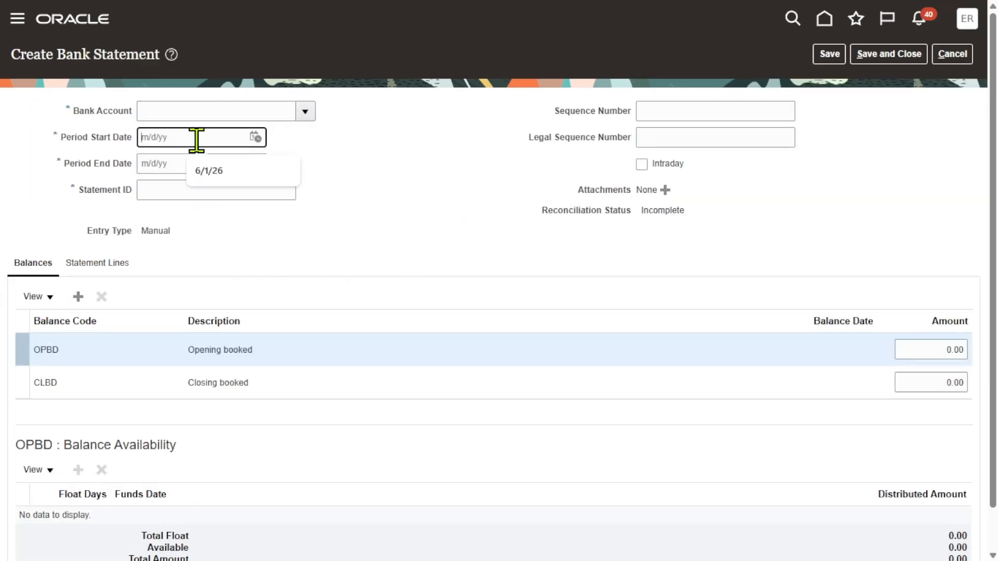
{"action": "left_click", "coordinate": [161, 163]}
{"action": "left_click", "coordinate": [170, 199]}
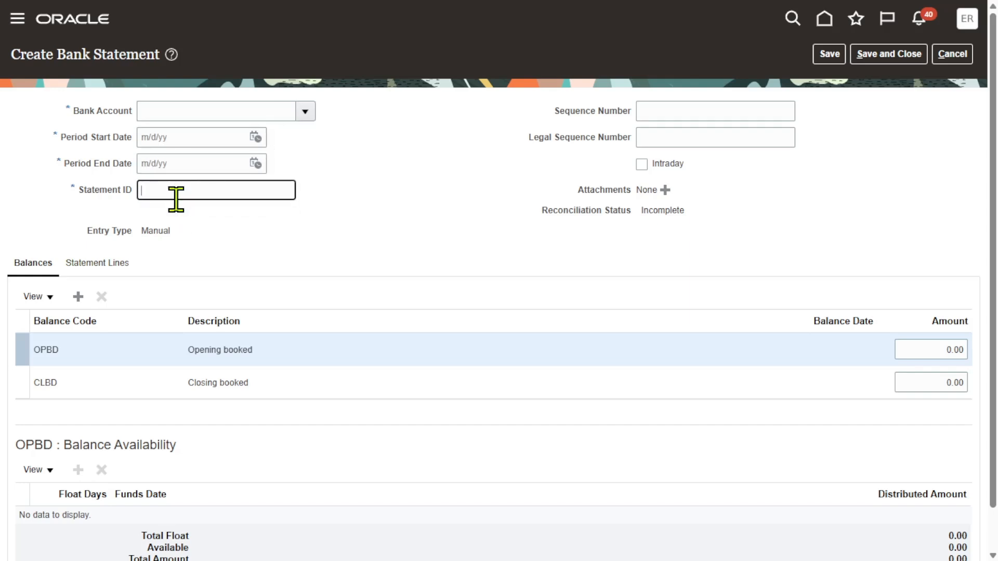
{"action": "left_click", "coordinate": [432, 218]}
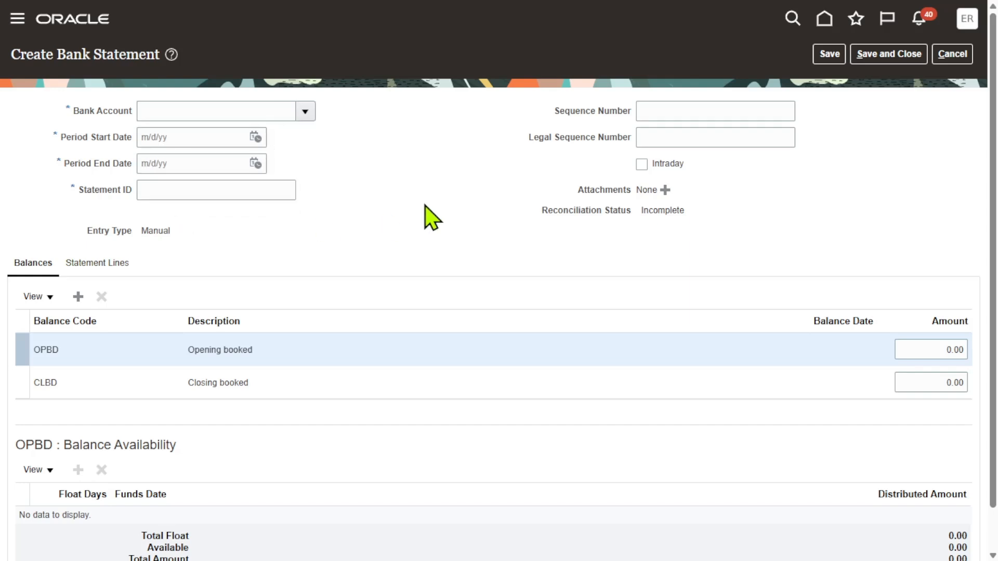
Compare the spreadsheet's currency code and statement from date with the statement's period date fields
{"action": "key", "text": "alt+Tab"}
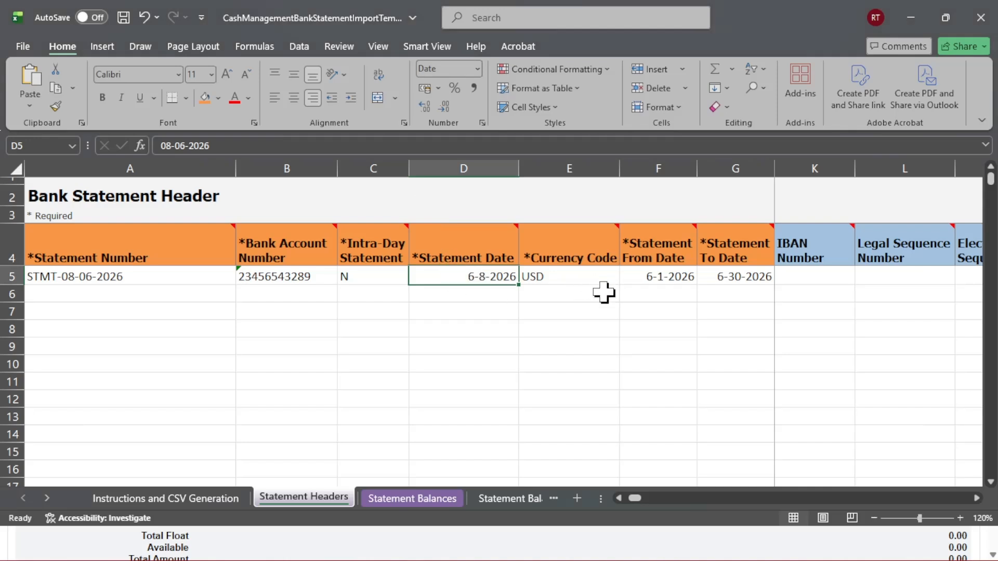
{"action": "left_click", "coordinate": [545, 276]}
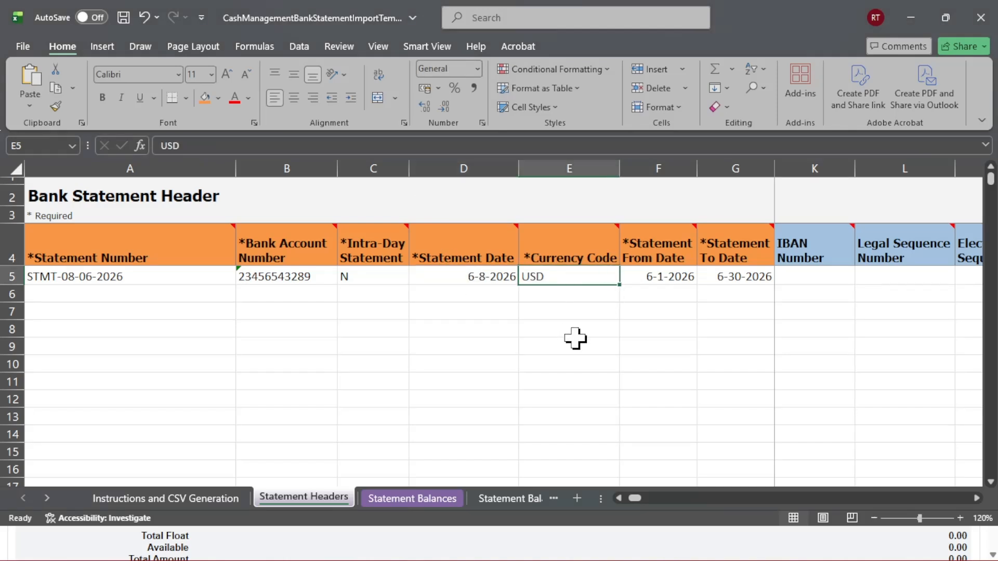
{"action": "left_click", "coordinate": [644, 274]}
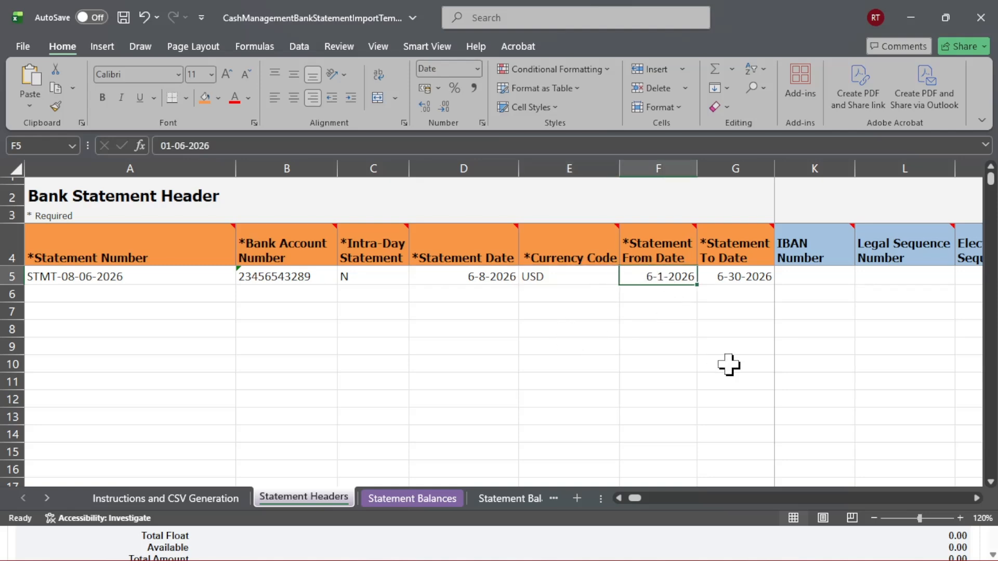
{"action": "key", "text": "alt+Tab"}
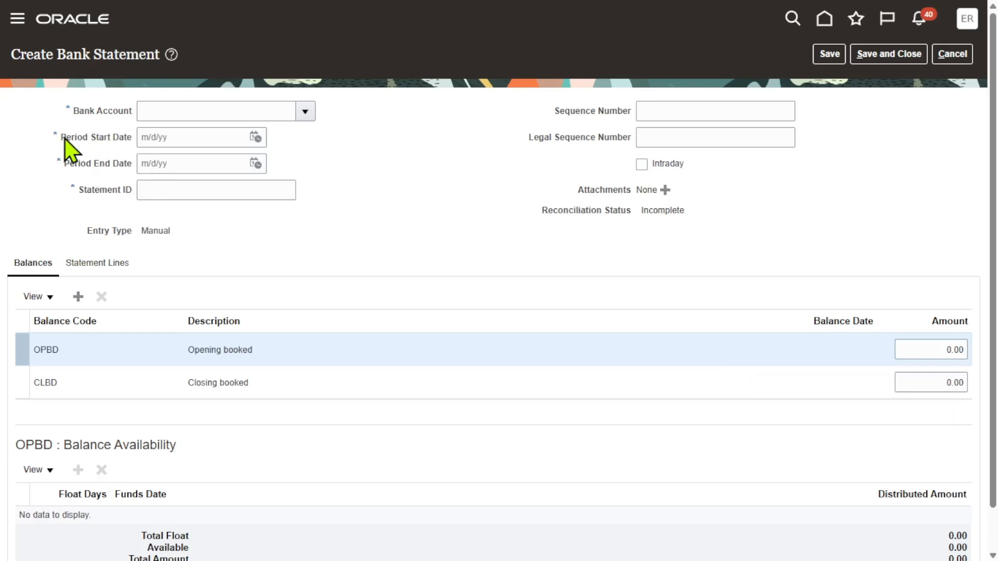
{"action": "left_click_drag", "start_coordinate": [61, 138], "coordinate": [119, 168]}
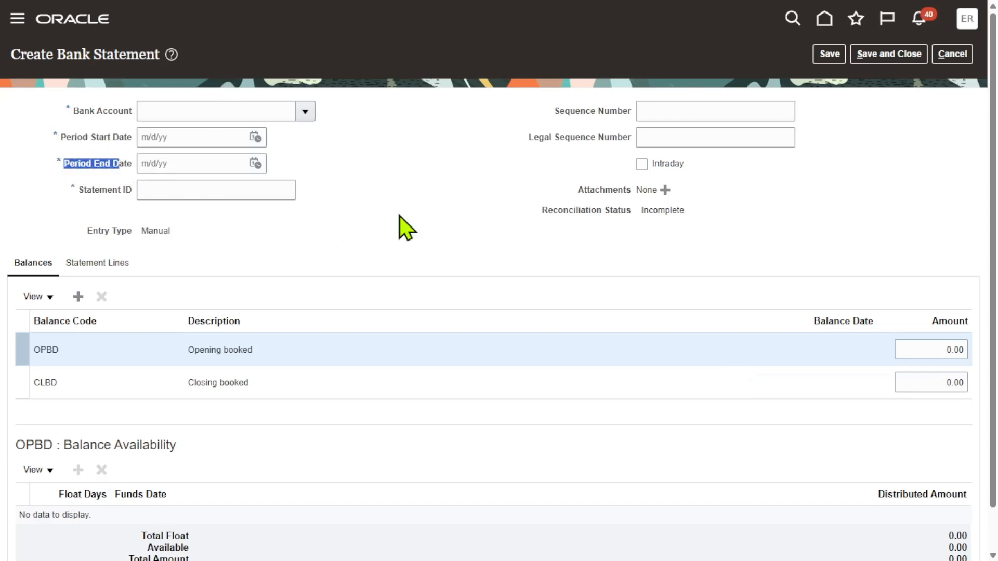
{"action": "left_click", "coordinate": [541, 206]}
{"action": "key", "text": "alt+Tab"}
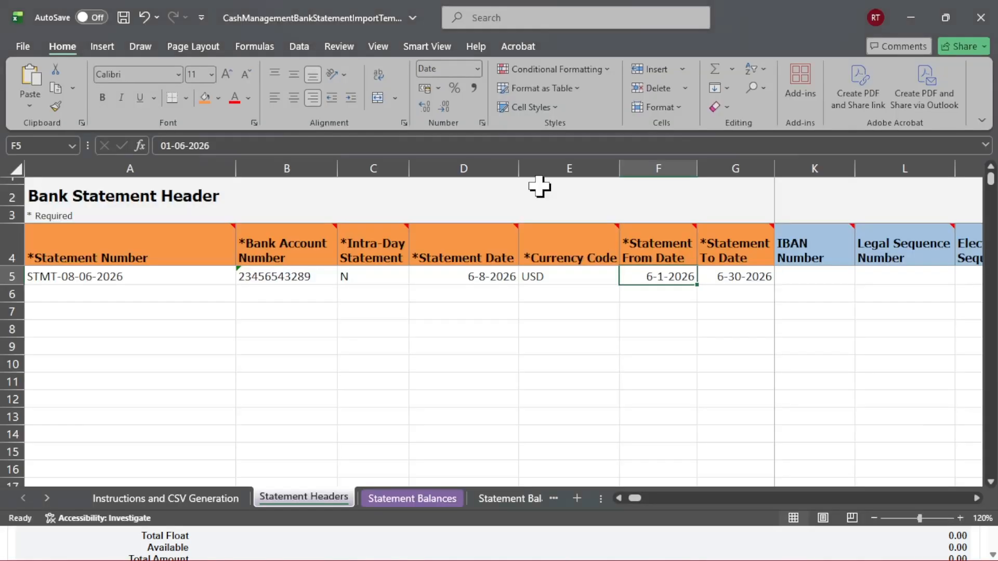
Examine the statement header columns in the spreadsheet, moving across from the to date through bank name and branch number
{"action": "left_click", "coordinate": [725, 278]}
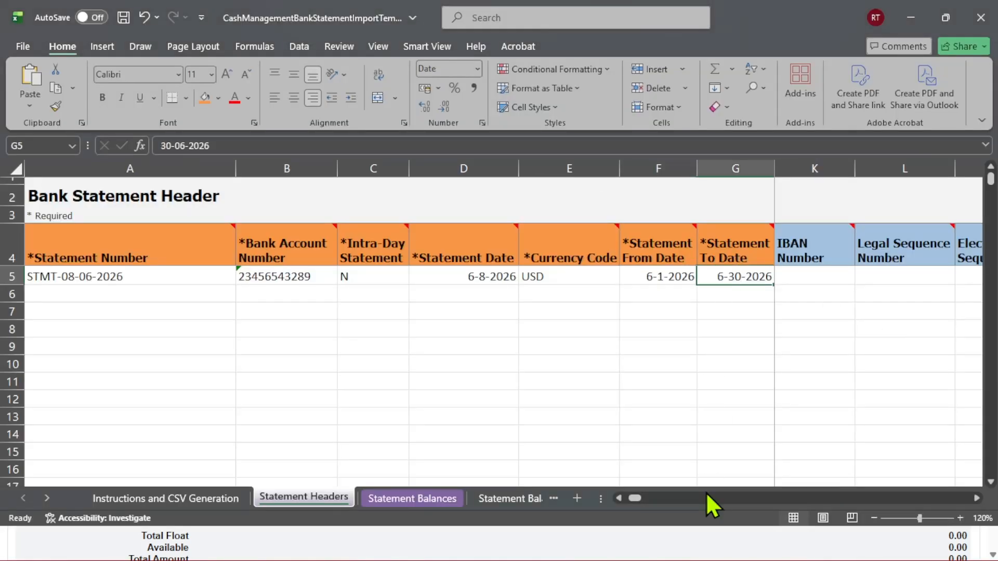
{"action": "left_click", "coordinate": [648, 245]}
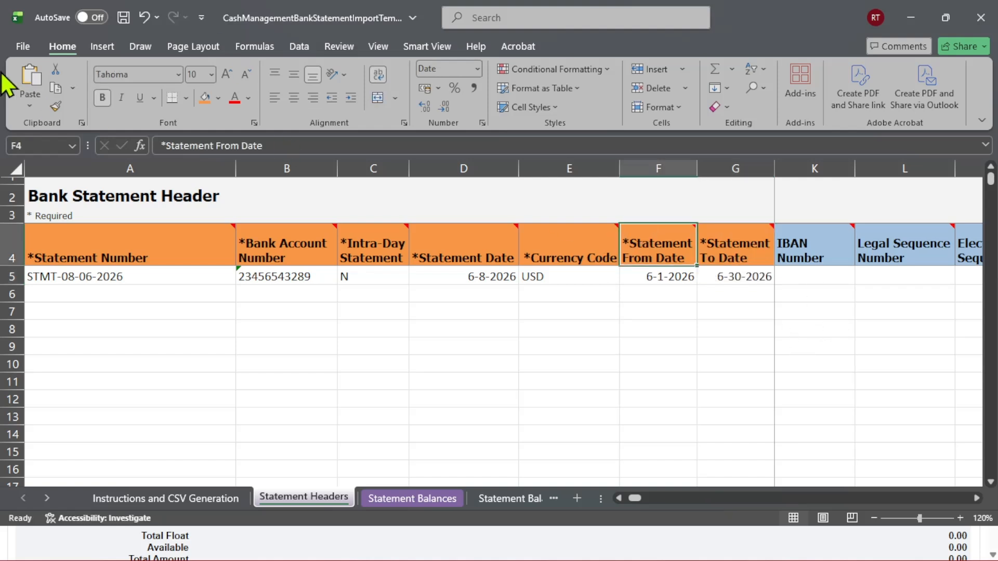
{"action": "left_click", "coordinate": [13, 167]}
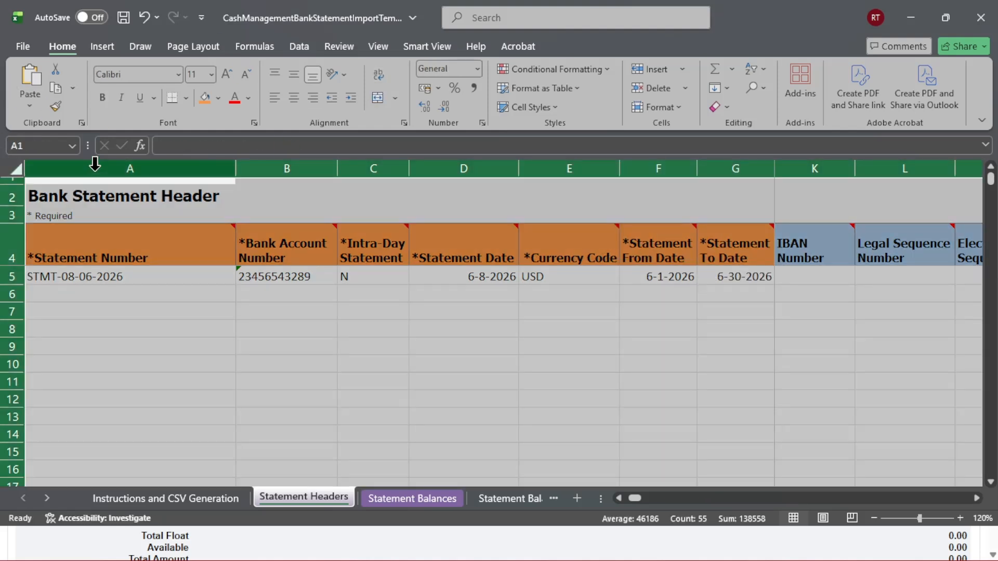
{"action": "right_click", "coordinate": [95, 165]}
{"action": "key", "text": "Escape"}
{"action": "left_click", "coordinate": [598, 344]}
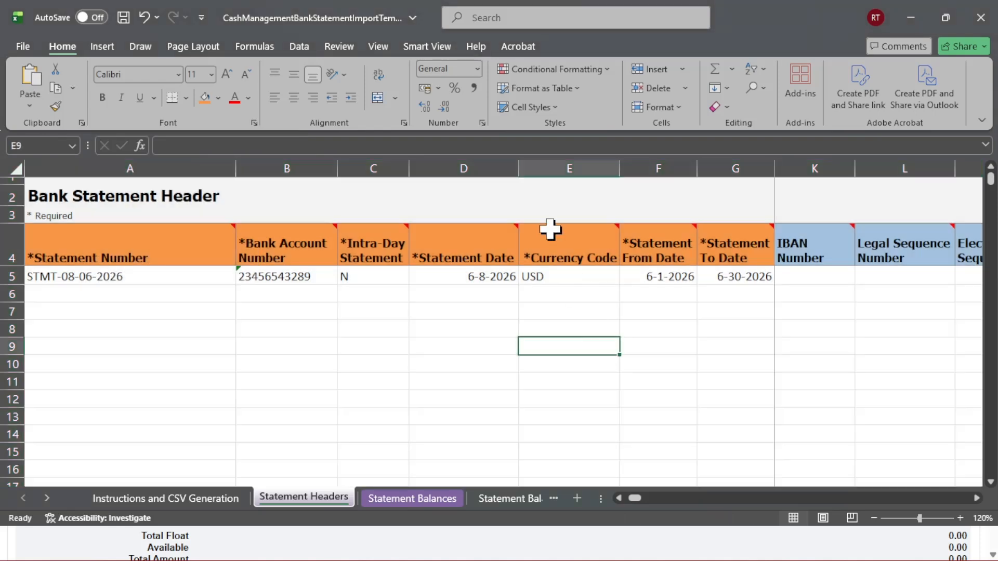
{"action": "left_click", "coordinate": [550, 229]}
{"action": "key", "text": "Right"}
{"action": "key", "text": "Right"}
{"action": "key", "text": "Right"}
{"action": "key", "text": "Right"}
{"action": "key", "text": "Right"}
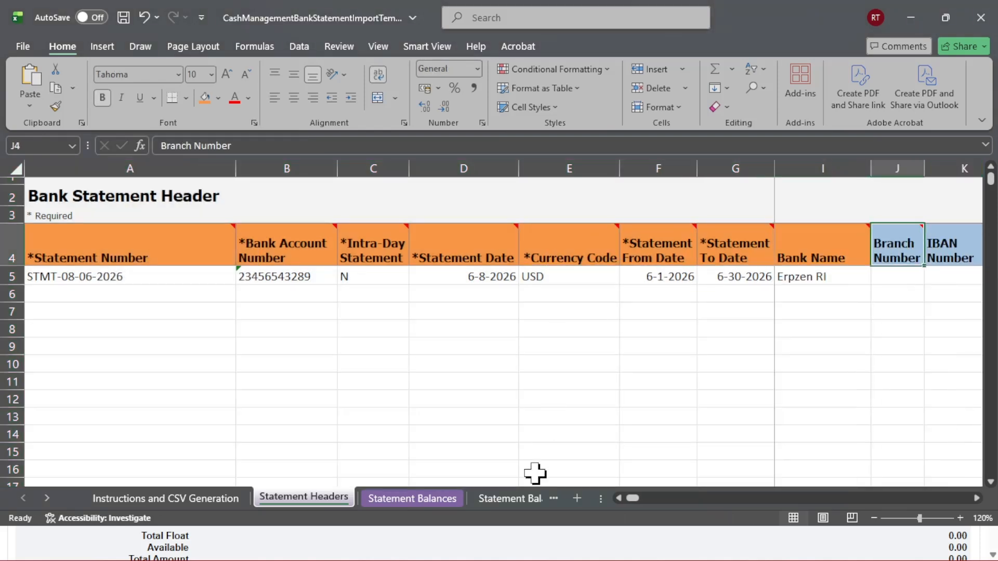
{"action": "key", "text": "Left"}
{"action": "key", "text": "Left"}
{"action": "key", "text": "Left"}
{"action": "key", "text": "Left"}
{"action": "key", "text": "Left"}
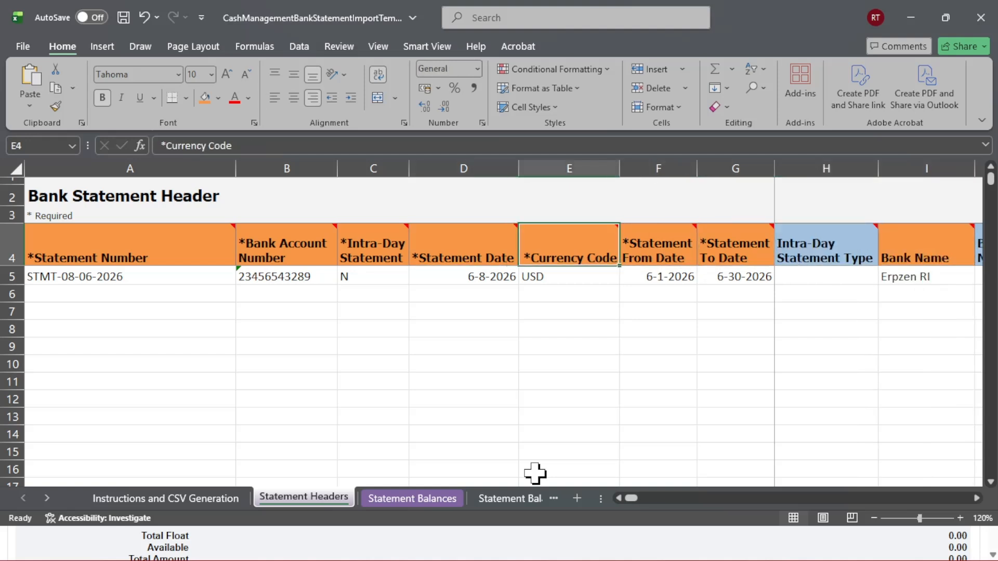
{"action": "key", "text": "Right"}
{"action": "key", "text": "Right"}
{"action": "key", "text": "Right"}
{"action": "key", "text": "Right"}
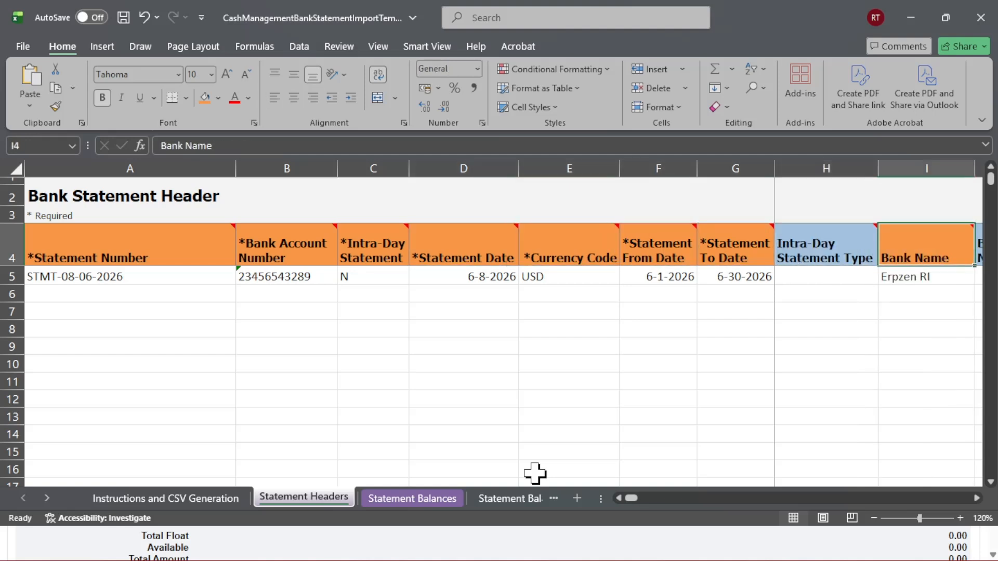
Review the remaining optional statement header columns in the spreadsheet, up to the user DFF attributes
{"action": "key", "text": "alt+Tab"}
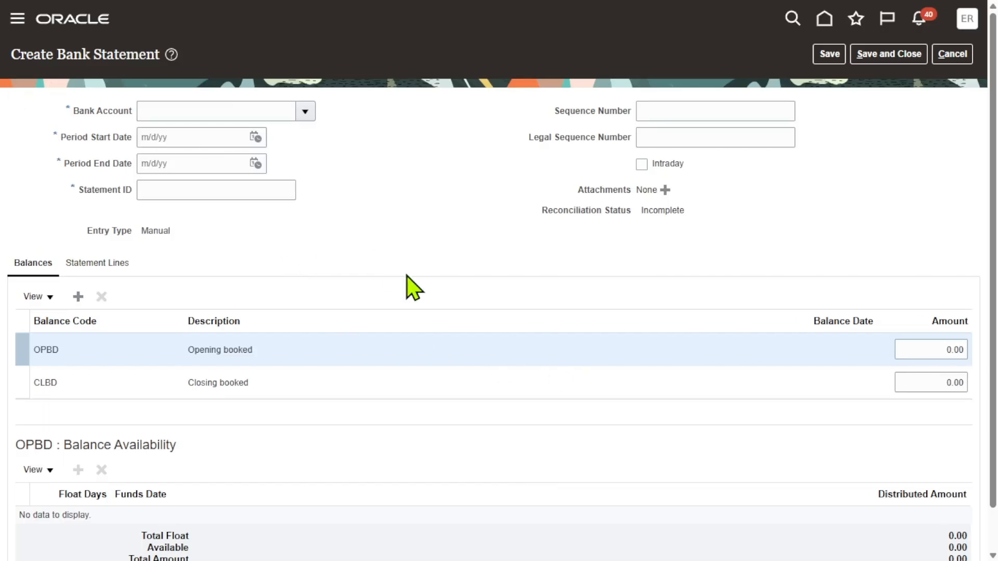
{"action": "key", "text": "alt+Tab"}
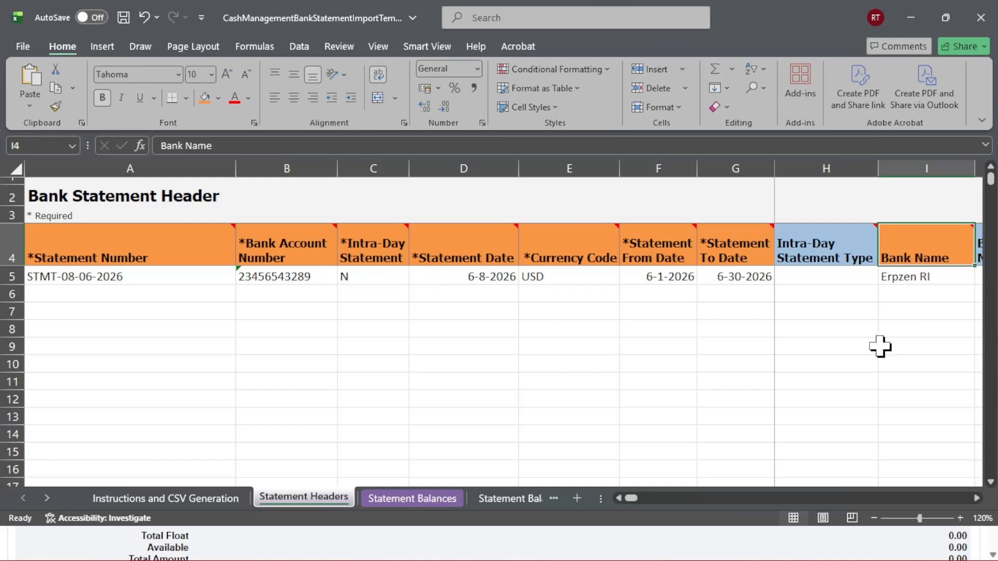
{"action": "key", "text": "Right"}
{"action": "key", "text": "Right"}
{"action": "key", "text": "Right"}
{"action": "key", "text": "Right"}
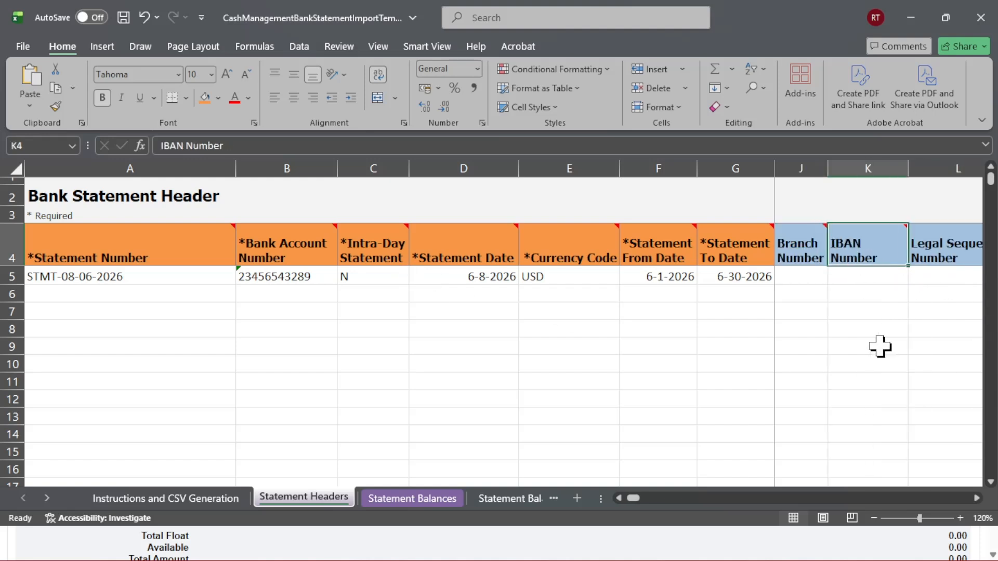
{"action": "key", "text": "Right"}
{"action": "key", "text": "Right"}
{"action": "key", "text": "Right"}
{"action": "key", "text": "Right"}
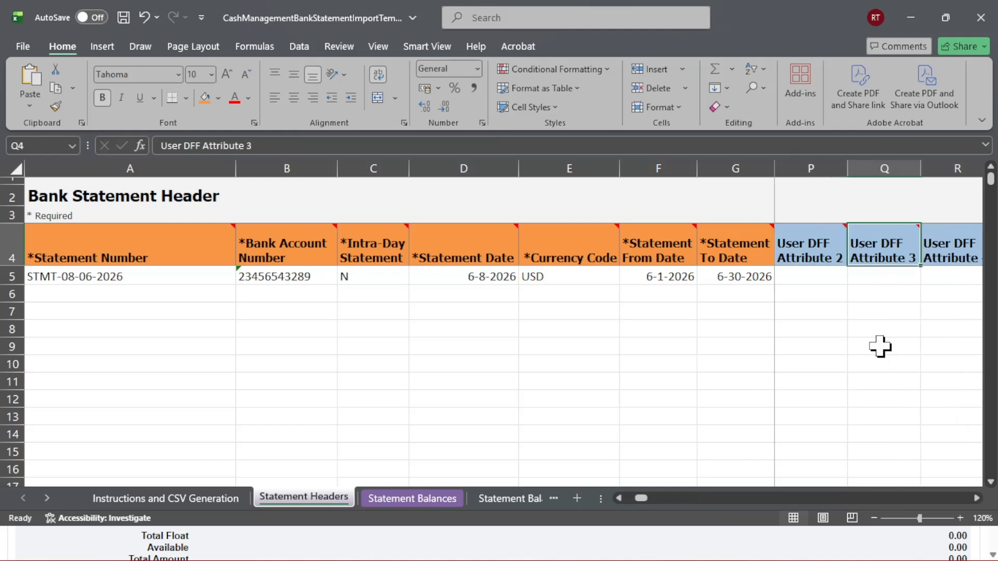
Step across the Statement Headers sheet through the user and global DFF attribute columns and back to the first column
{"action": "key", "text": "Right"}
{"action": "key", "text": "Right"}
{"action": "key", "text": "Right"}
{"action": "key", "text": "Right"}
{"action": "key", "text": "Right"}
{"action": "key", "text": "Right"}
{"action": "key", "text": "Right"}
{"action": "key", "text": "Right"}
{"action": "key", "text": "Right"}
{"action": "key", "text": "Right"}
{"action": "key", "text": "Right"}
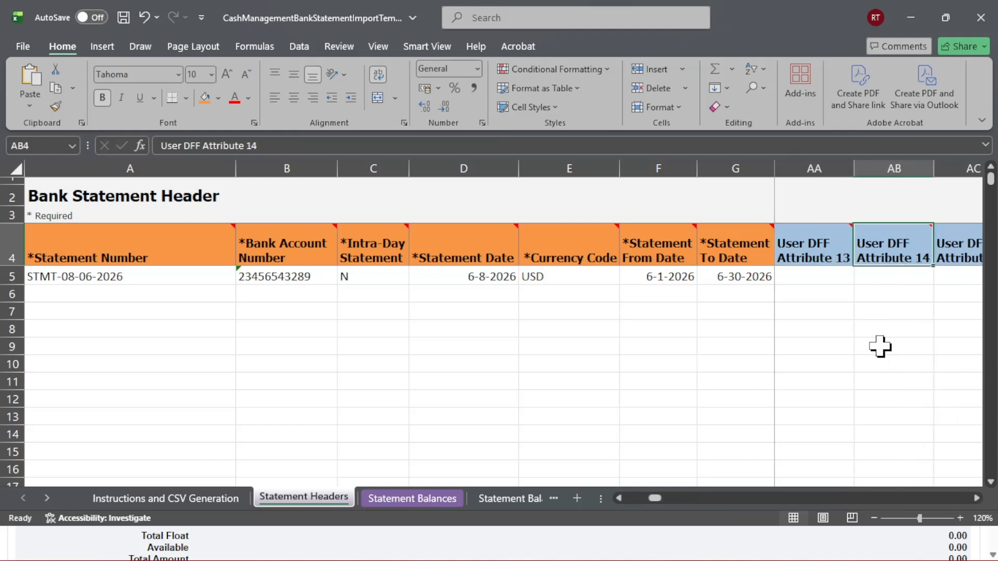
{"action": "key", "text": "Right"}
{"action": "key", "text": "Right"}
{"action": "key", "text": "Right"}
{"action": "key", "text": "Right"}
{"action": "key", "text": "Right"}
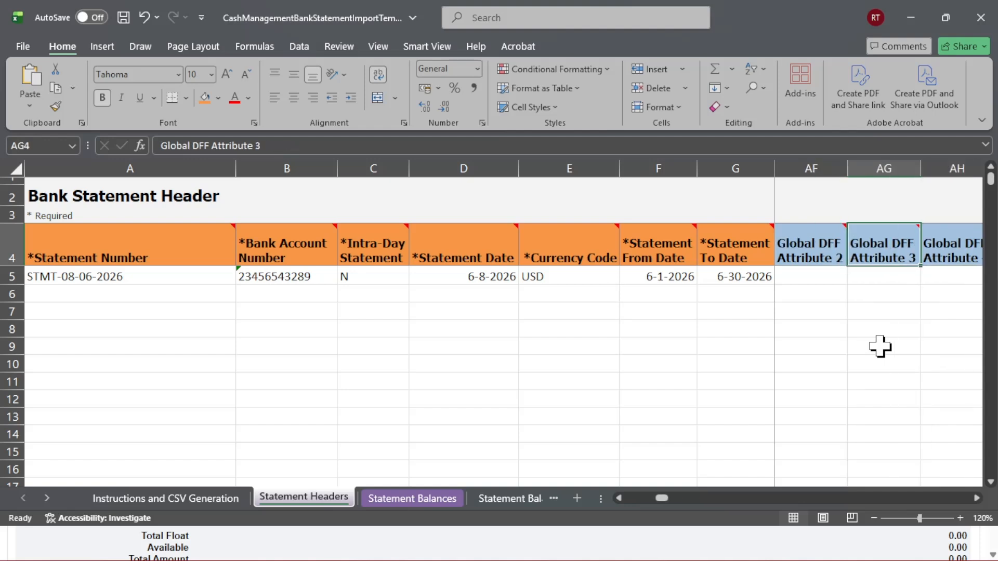
{"action": "key", "text": "Right"}
{"action": "key", "text": "Right"}
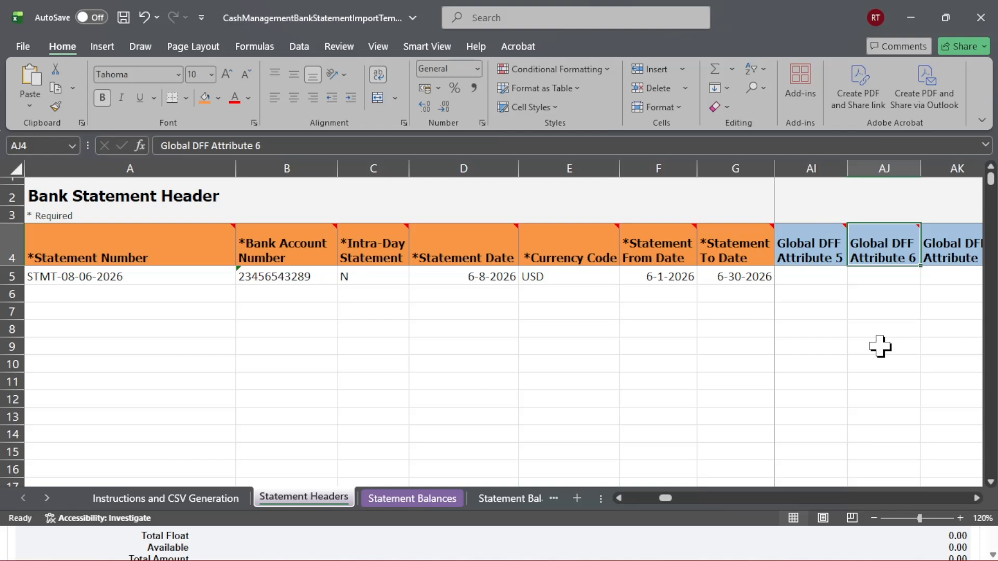
{"action": "key", "text": "Right"}
{"action": "key", "text": "Right"}
{"action": "key", "text": "Right"}
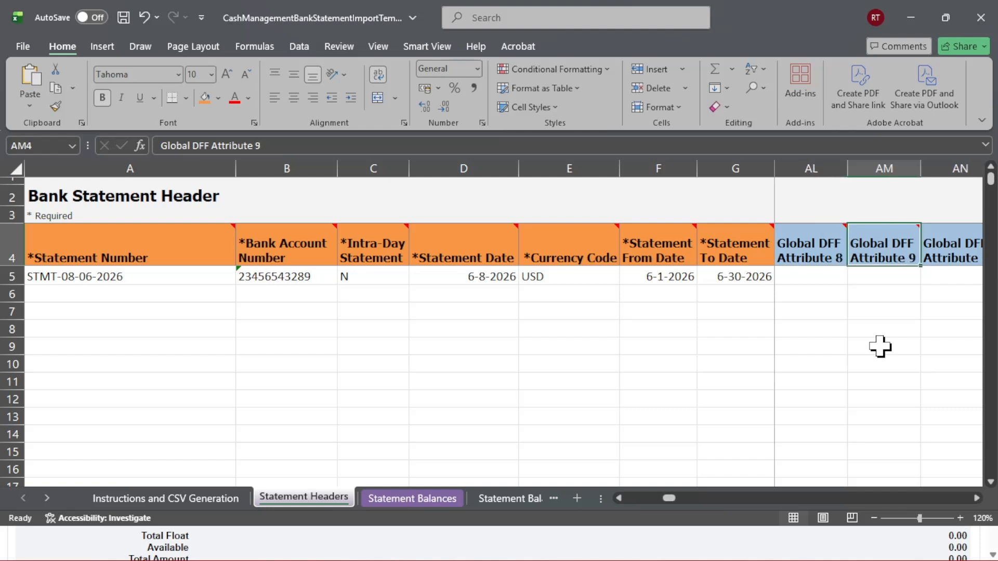
{"action": "key", "text": "Right"}
{"action": "key", "text": "Right"}
{"action": "key", "text": "Right"}
{"action": "key", "text": "Right"}
{"action": "key", "text": "Right"}
{"action": "key", "text": "Right"}
{"action": "key", "text": "Right"}
{"action": "key", "text": "Right"}
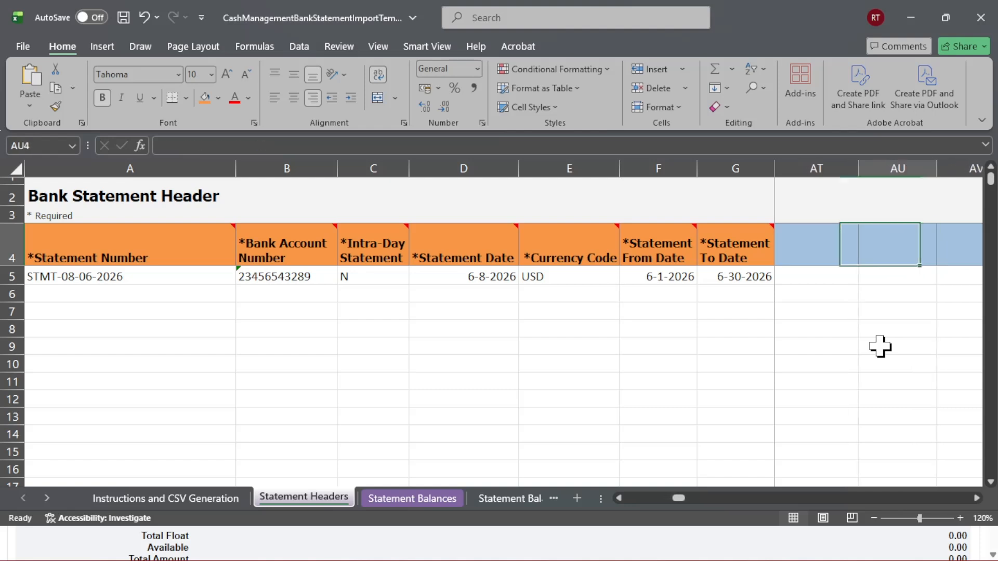
{"action": "key", "text": "Right"}
{"action": "key", "text": "Right"}
{"action": "key", "text": "Right"}
{"action": "key", "text": "Right"}
{"action": "key", "text": "Right"}
{"action": "key", "text": "Right"}
{"action": "key", "text": "Right"}
{"action": "key", "text": "Right"}
{"action": "key", "text": "Right"}
{"action": "key", "text": "Right"}
{"action": "key", "text": "Right"}
{"action": "key", "text": "Right"}
{"action": "key", "text": "Right"}
{"action": "key", "text": "Right"}
{"action": "key", "text": "Right"}
{"action": "key", "text": "Right"}
{"action": "key", "text": "Right"}
{"action": "key", "text": "Right"}
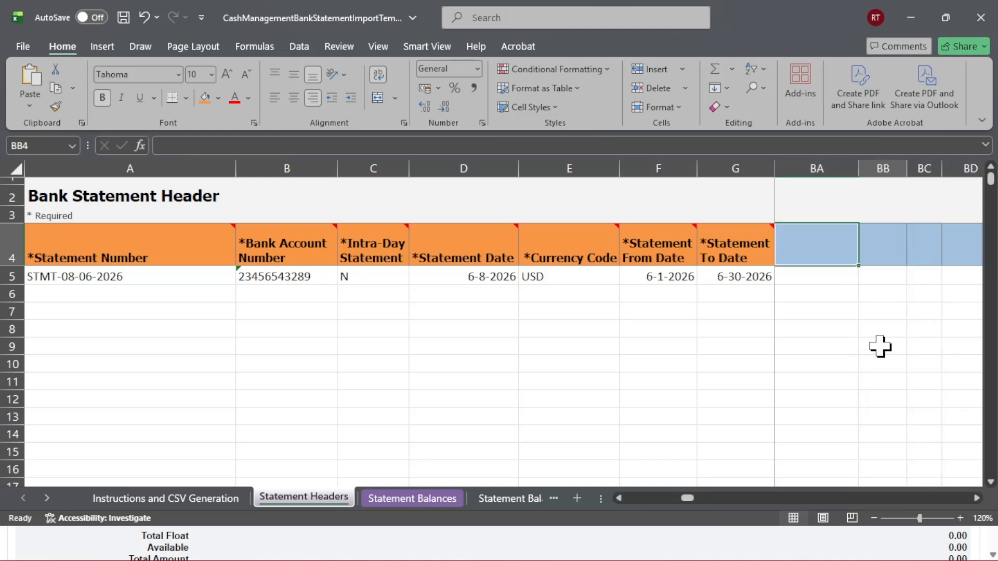
{"action": "key", "text": "Left"}
{"action": "key", "text": "Left"}
{"action": "key", "text": "Left"}
{"action": "key", "text": "Left"}
{"action": "key", "text": "Left"}
{"action": "key", "text": "Left"}
{"action": "key", "text": "Left"}
{"action": "key", "text": "Left"}
{"action": "key", "text": "Left"}
{"action": "key", "text": "Left"}
{"action": "key", "text": "Left"}
{"action": "key", "text": "Left"}
{"action": "key", "text": "Left"}
{"action": "key", "text": "Left"}
{"action": "key", "text": "Left"}
{"action": "key", "text": "Left"}
{"action": "key", "text": "Left"}
{"action": "key", "text": "Left"}
{"action": "key", "text": "Left"}
{"action": "key", "text": "Left"}
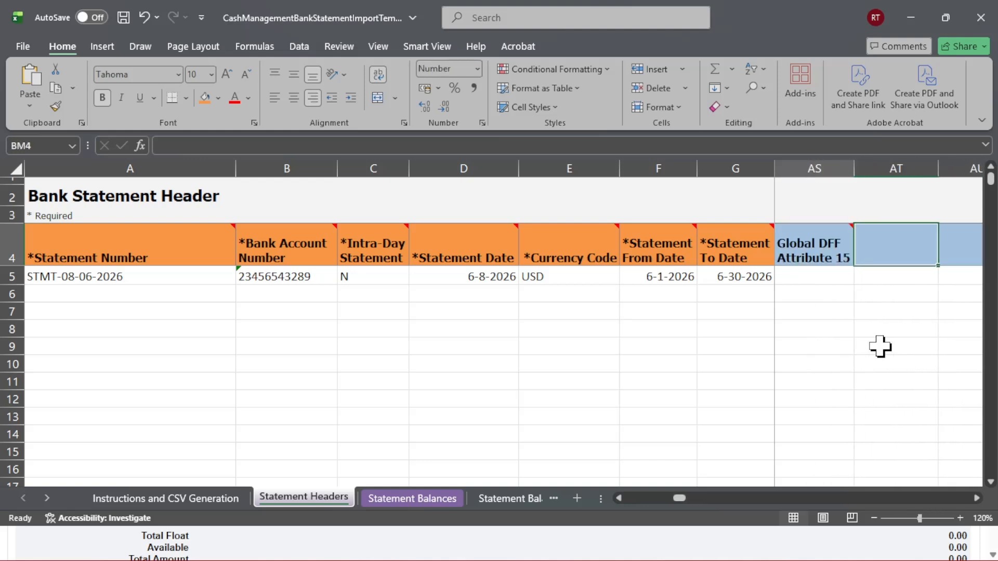
{"action": "key", "text": "Left"}
{"action": "key", "text": "Left"}
{"action": "key", "text": "Left"}
{"action": "key", "text": "Left"}
{"action": "key", "text": "Left"}
{"action": "key", "text": "Left"}
{"action": "key", "text": "Left"}
{"action": "key", "text": "Left"}
{"action": "key", "text": "Left"}
{"action": "key", "text": "Left"}
{"action": "key", "text": "Left"}
{"action": "key", "text": "Left"}
{"action": "key", "text": "Left"}
{"action": "key", "text": "Left"}
{"action": "key", "text": "Left"}
{"action": "key", "text": "Left"}
{"action": "key", "text": "Left"}
{"action": "key", "text": "Left"}
{"action": "key", "text": "Left"}
{"action": "key", "text": "Left"}
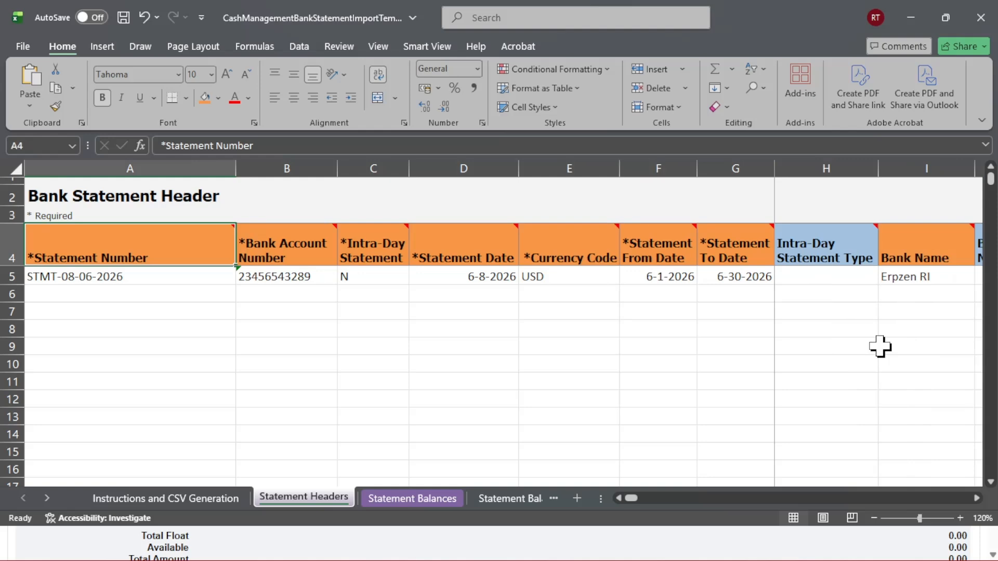
Open the Statement Balances sheet and compare its opening and closing balance rows with the statement form's Balances table
{"action": "left_click", "coordinate": [413, 499]}
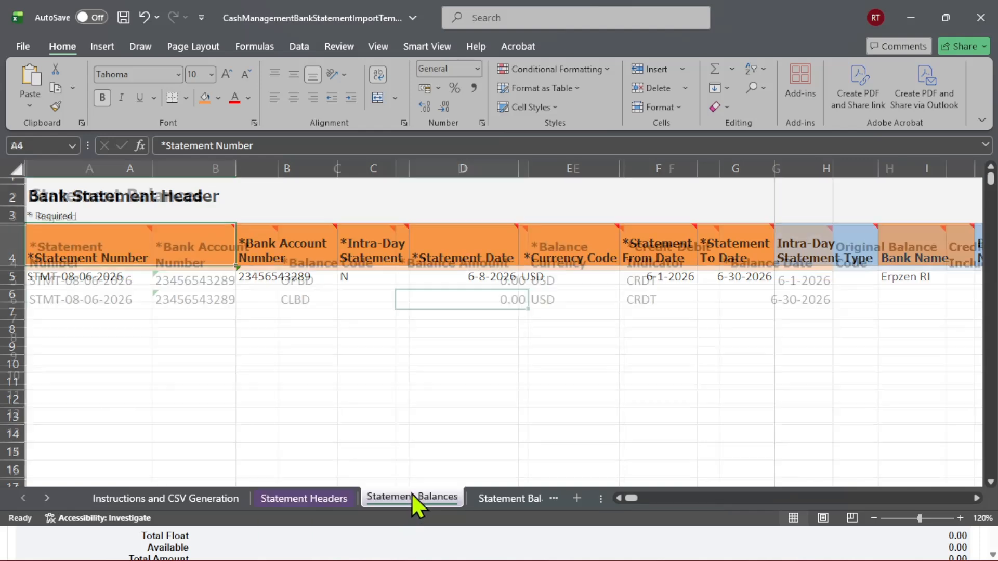
{"action": "left_click", "coordinate": [520, 358]}
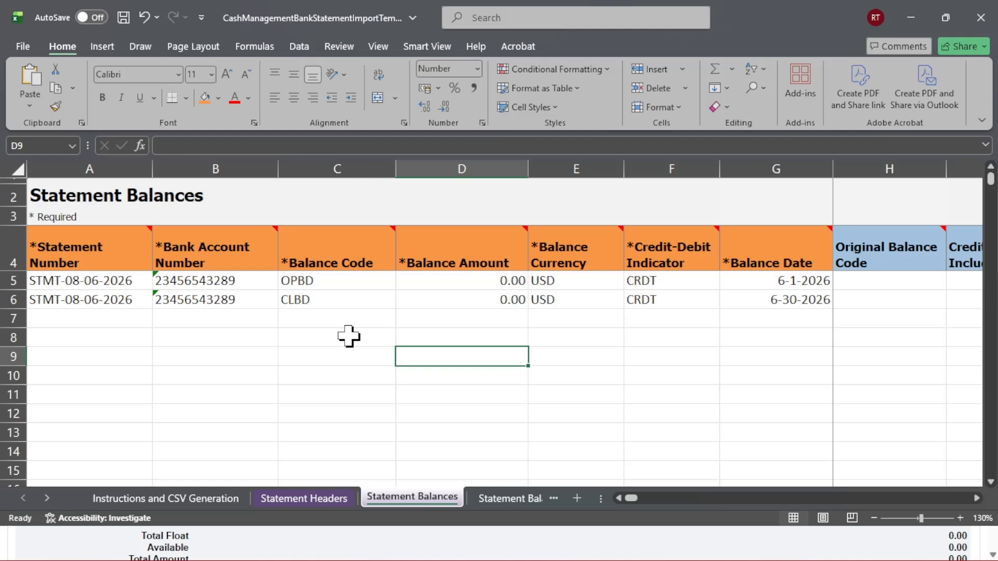
{"action": "key", "text": "alt+Tab"}
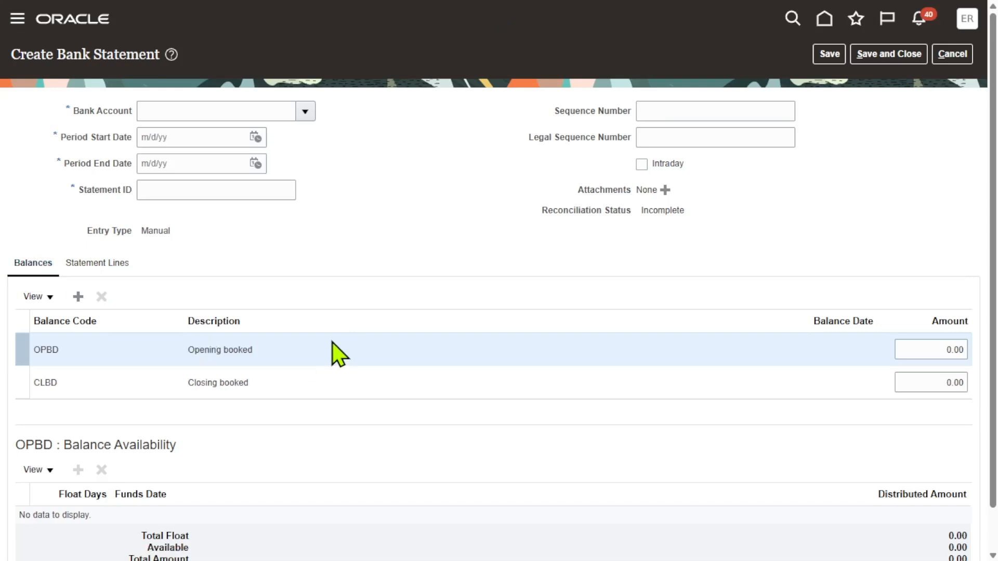
{"action": "left_click", "coordinate": [295, 391]}
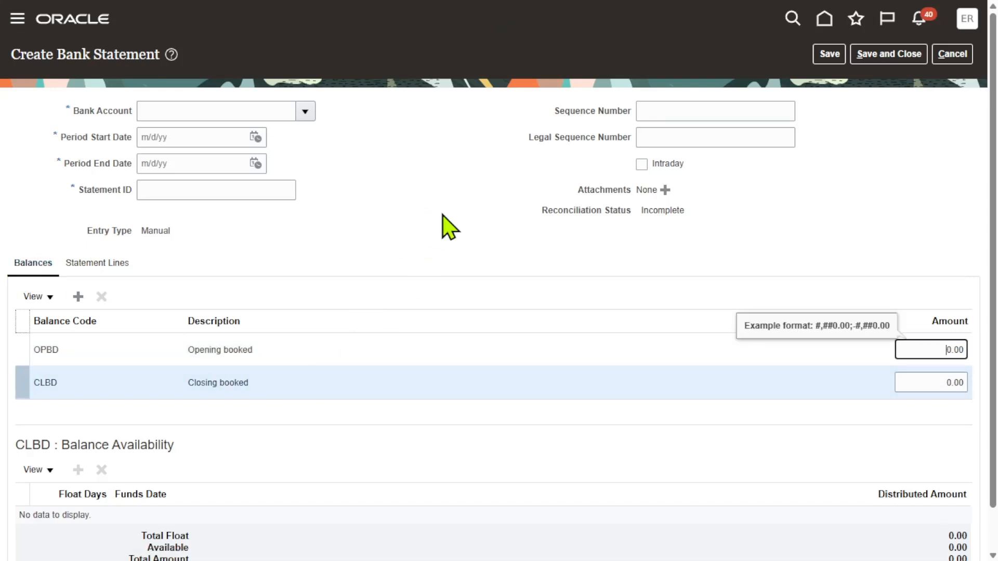
{"action": "key", "text": "alt+Tab"}
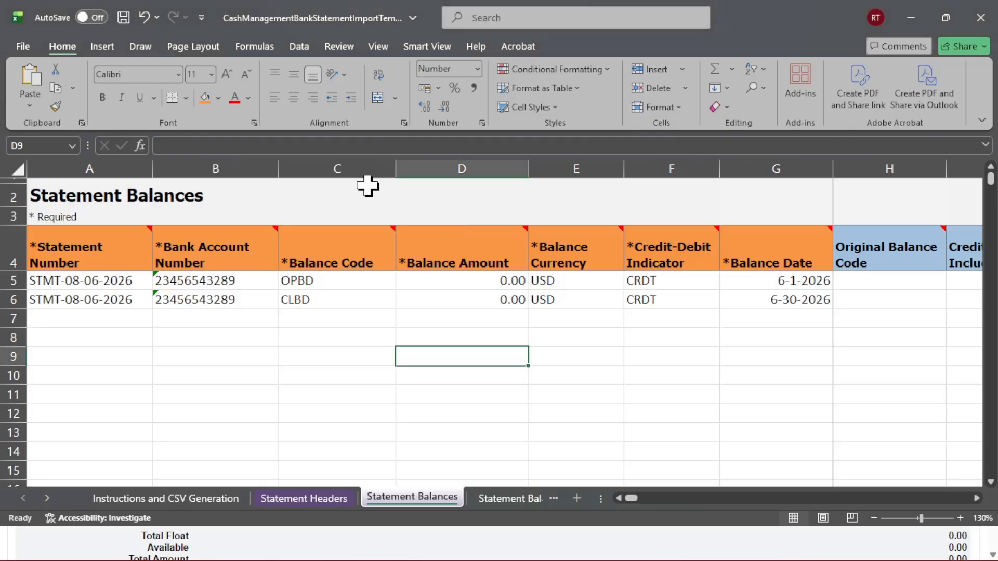
Cross-check the header's statement number and review each balance row's account number, balance code, currency, credit-debit indicator and balance date
{"action": "left_click", "coordinate": [316, 503]}
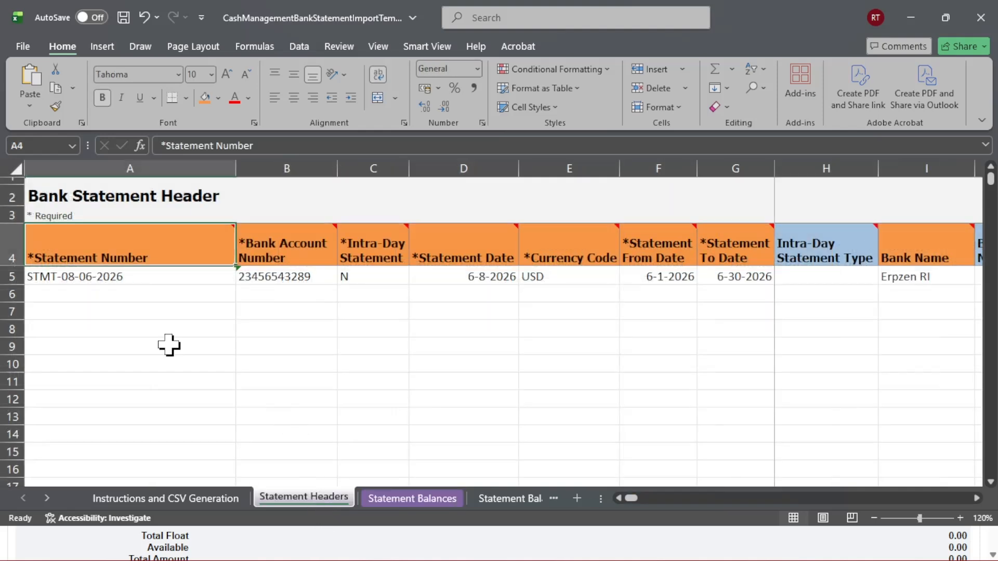
{"action": "left_click", "coordinate": [73, 279]}
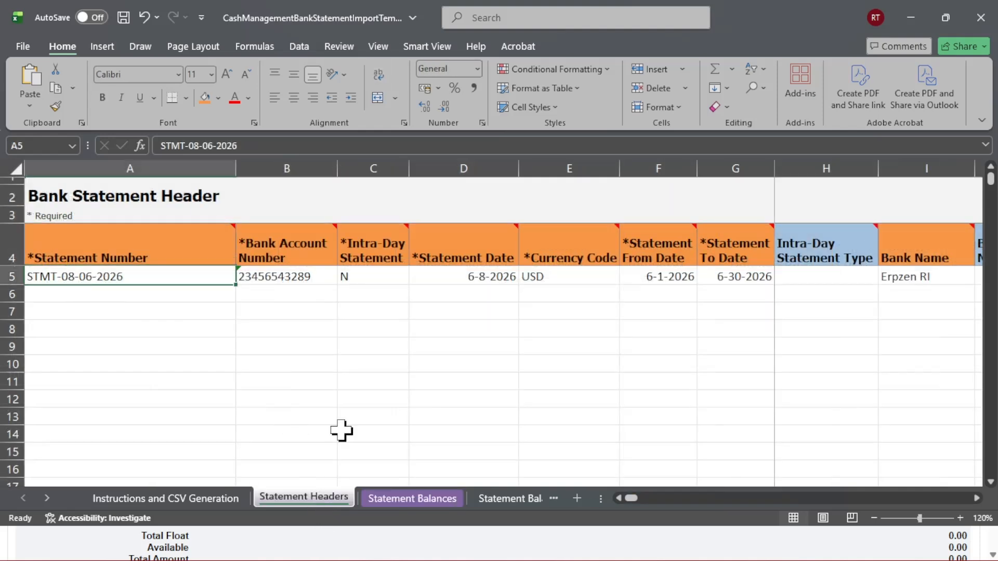
{"action": "left_click", "coordinate": [419, 499]}
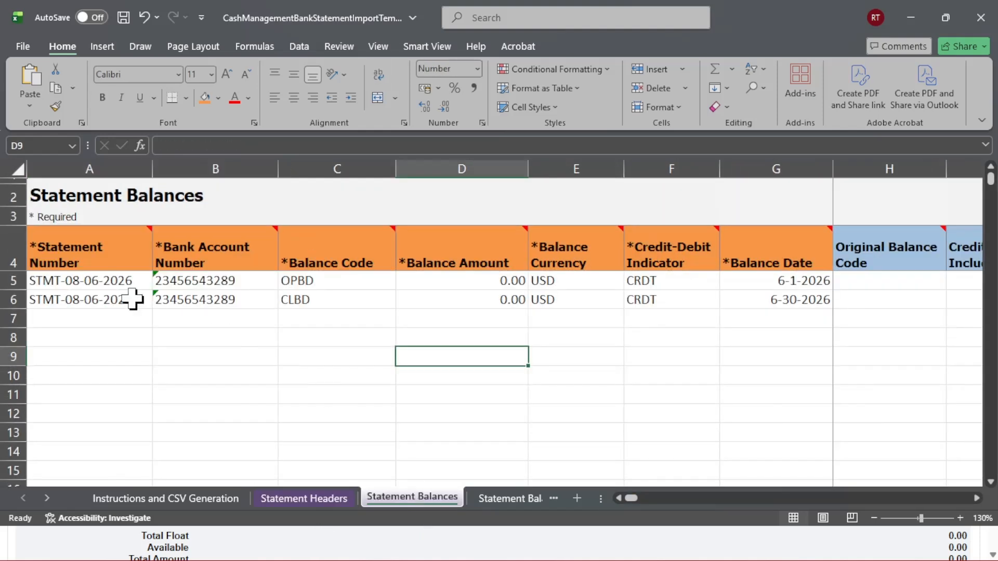
{"action": "left_click", "coordinate": [96, 280]}
{"action": "left_click", "coordinate": [201, 282]}
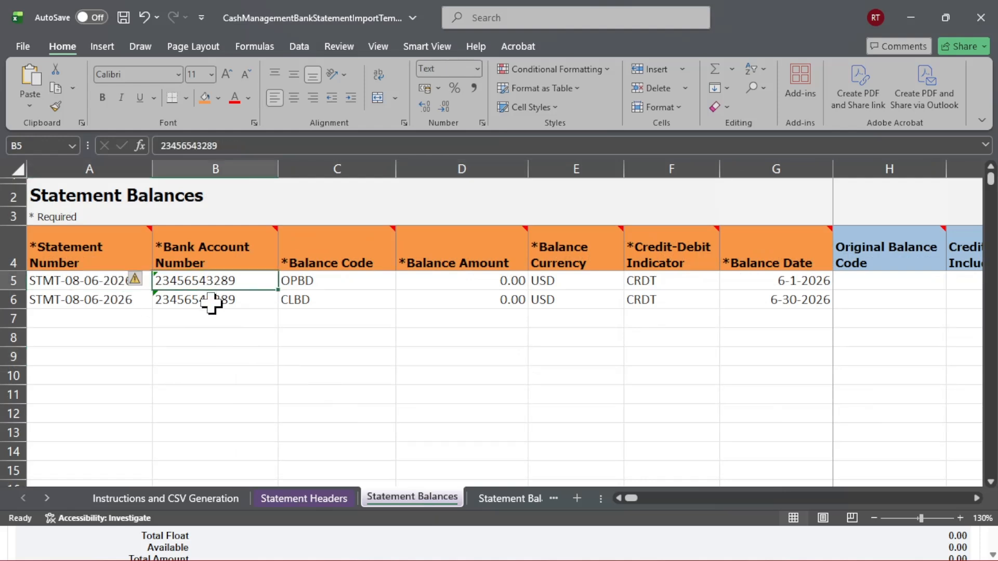
{"action": "left_click", "coordinate": [210, 302]}
{"action": "left_click", "coordinate": [314, 281]}
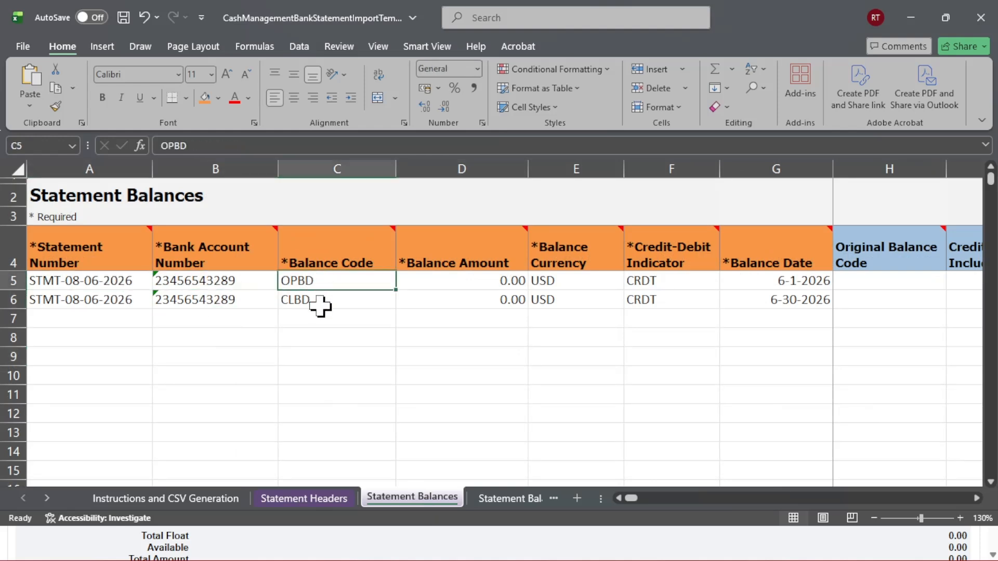
{"action": "left_click", "coordinate": [319, 304]}
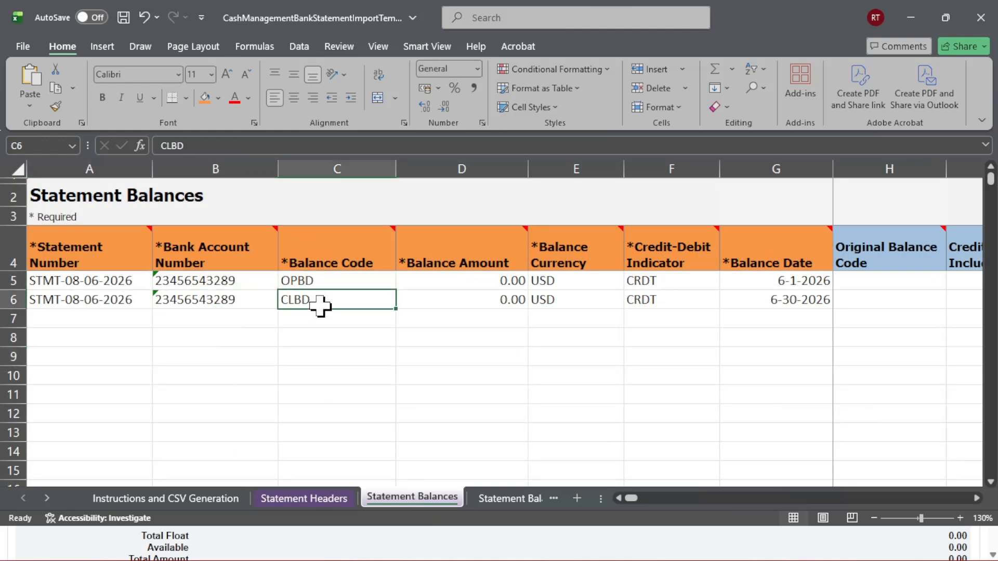
{"action": "left_click", "coordinate": [565, 284]}
{"action": "left_click", "coordinate": [565, 296]}
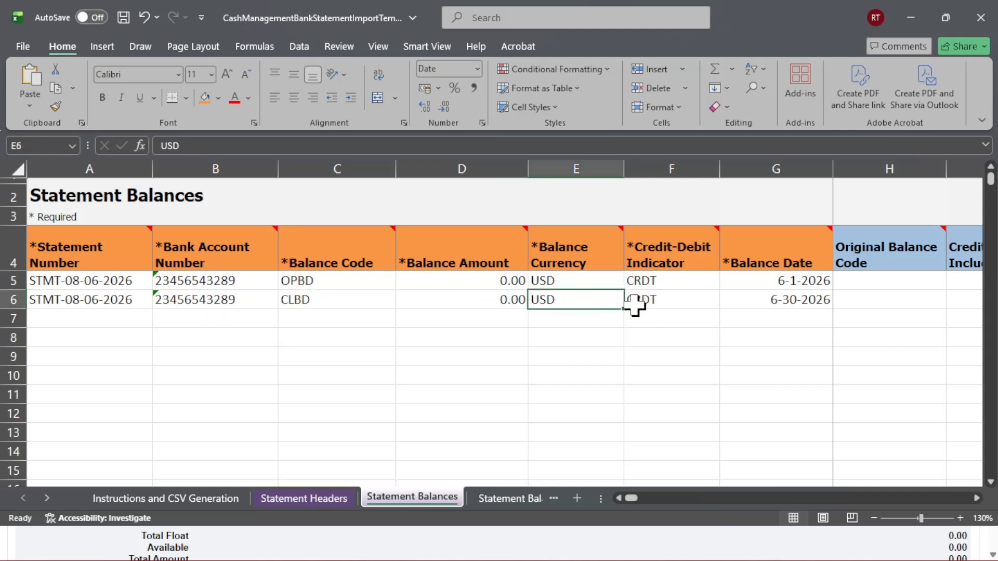
{"action": "left_click", "coordinate": [665, 280]}
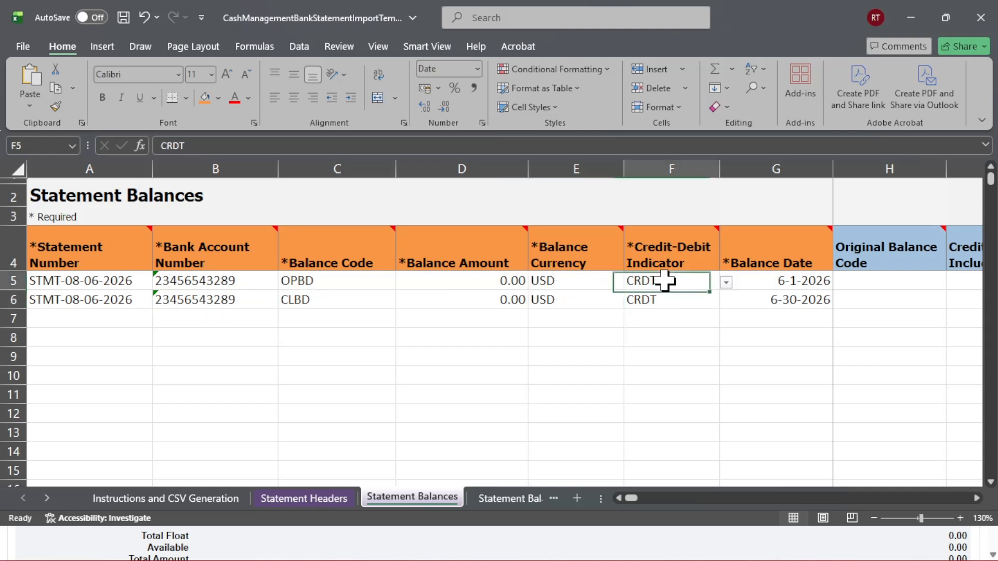
{"action": "left_click", "coordinate": [665, 301]}
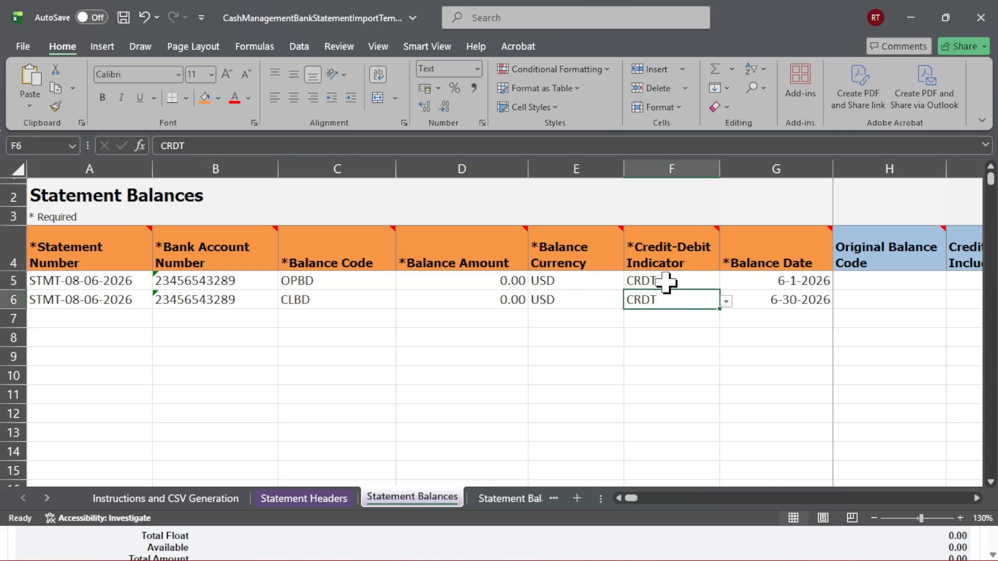
{"action": "left_click", "coordinate": [780, 281]}
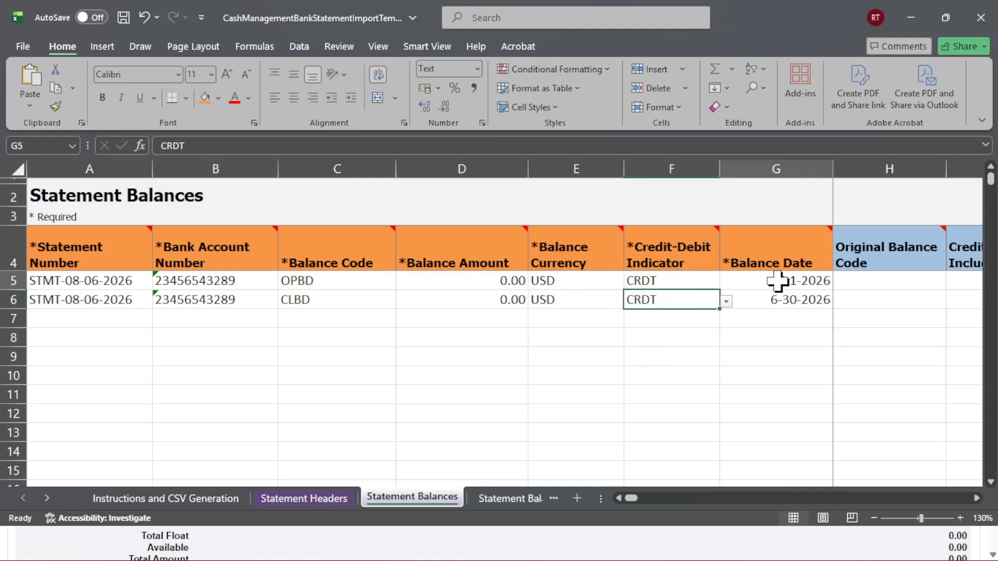
{"action": "left_click", "coordinate": [780, 307]}
{"action": "left_click", "coordinate": [783, 358]}
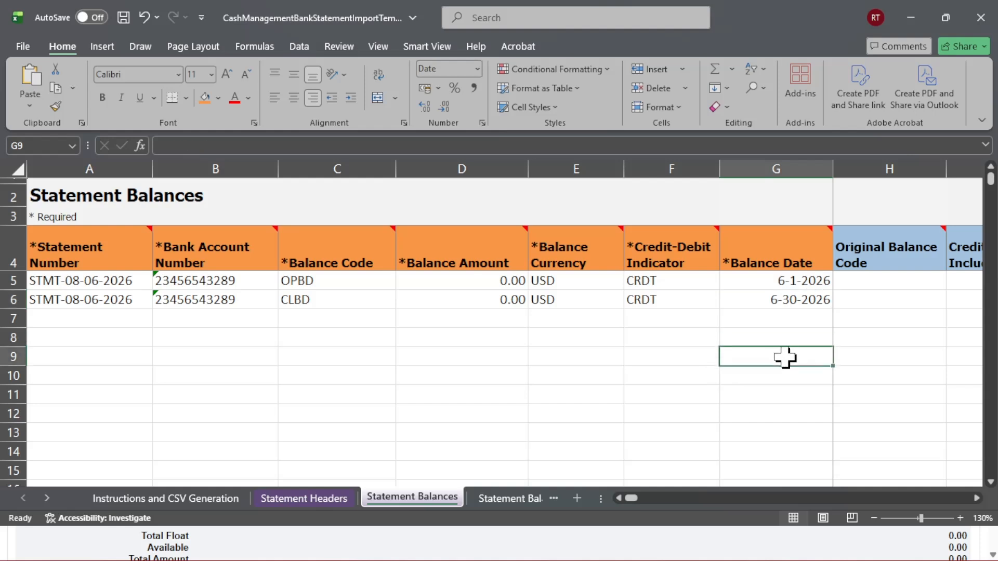
{"action": "left_click", "coordinate": [739, 281]}
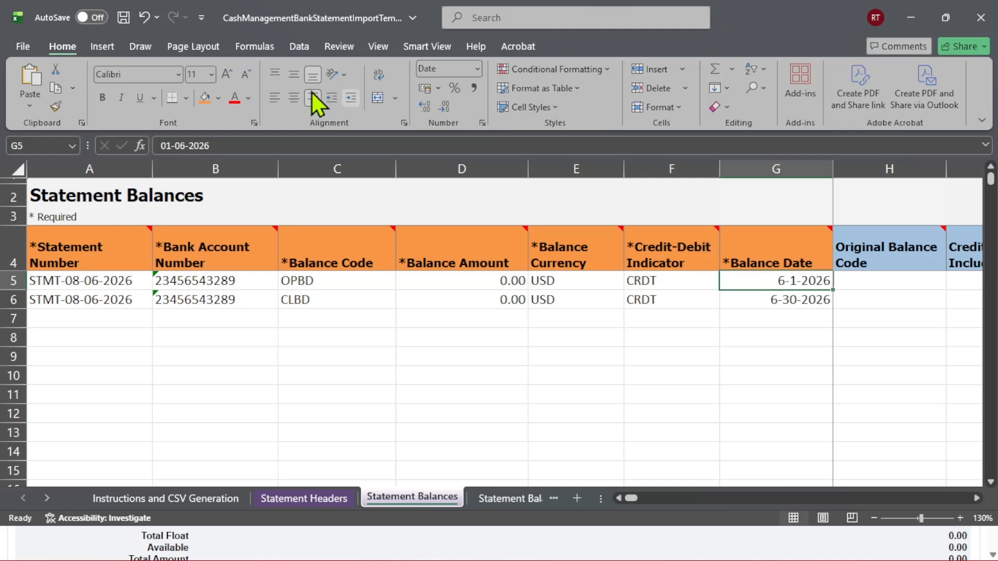
Unhide all hidden columns on the Statement Balances sheet and view the note on the balance code column
{"action": "left_click", "coordinate": [14, 167]}
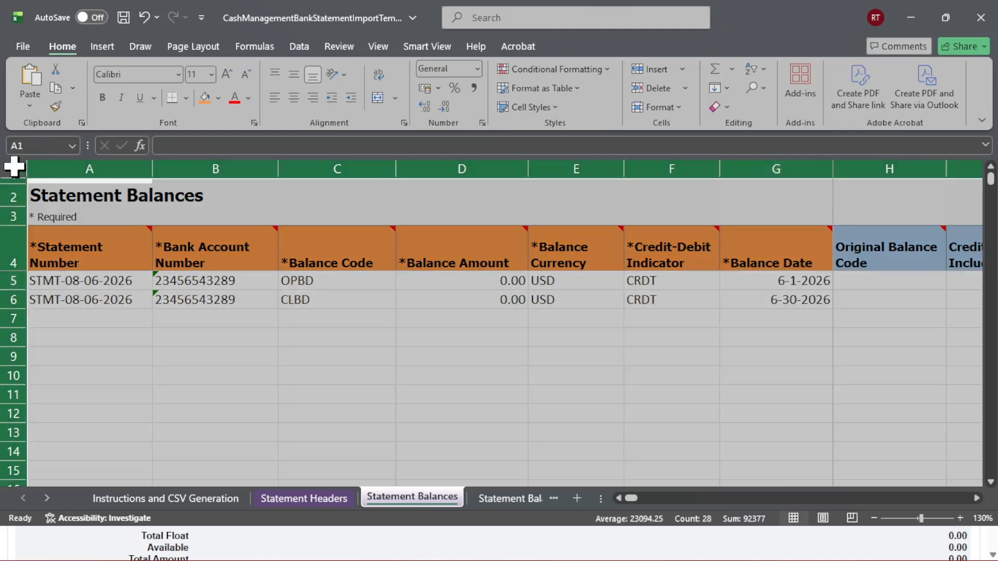
{"action": "right_click", "coordinate": [100, 170]}
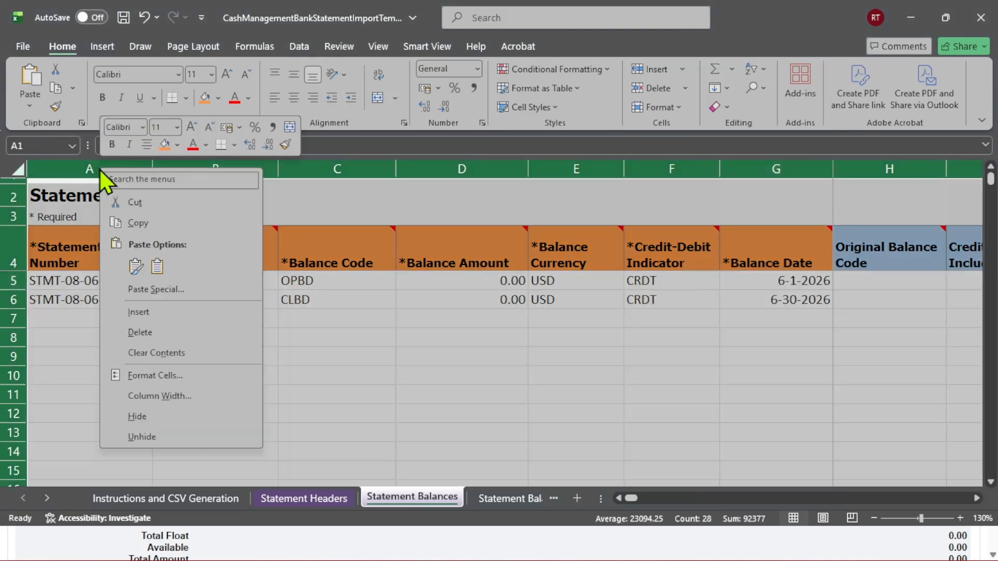
{"action": "left_click", "coordinate": [152, 438]}
{"action": "left_click", "coordinate": [356, 370]}
{"action": "left_click", "coordinate": [338, 254]}
{"action": "mouse_move", "coordinate": [338, 253]}
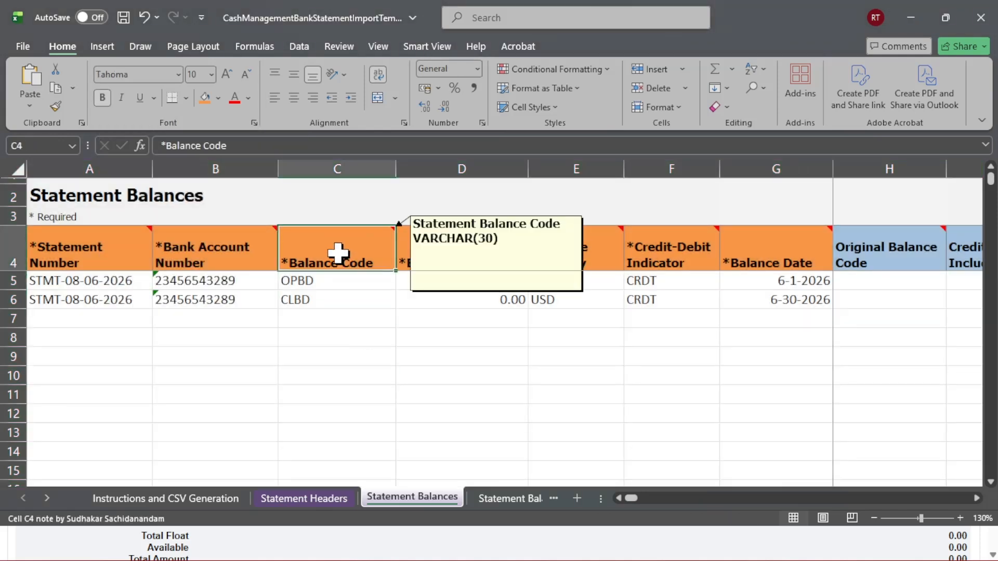
Step across the Statement Balances columns through the credit line and optional attribute fields, returning to the Statement Headers sheet
{"action": "key", "text": "Right"}
{"action": "key", "text": "Right"}
{"action": "key", "text": "Right"}
{"action": "key", "text": "Right"}
{"action": "key", "text": "Right"}
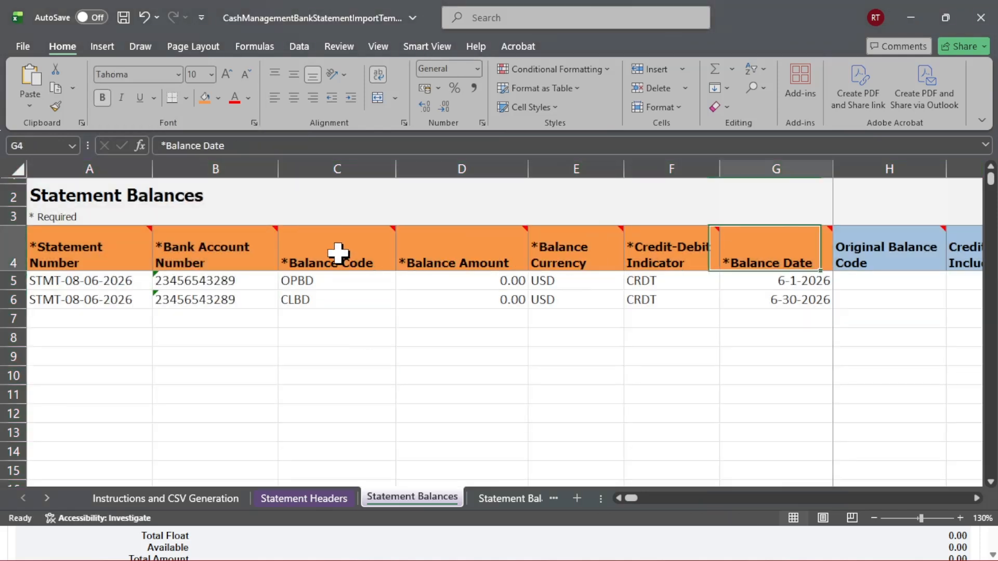
{"action": "key", "text": "Right"}
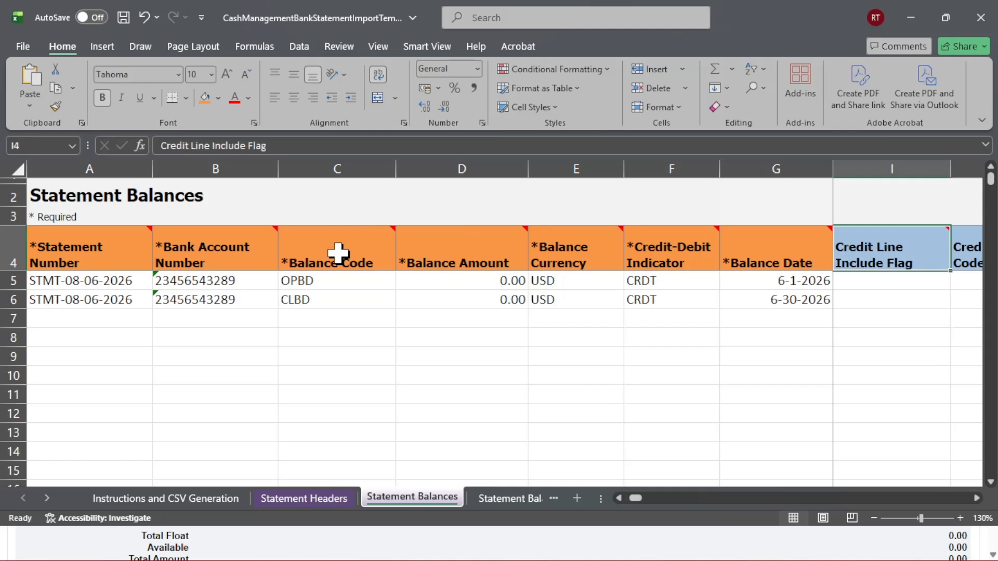
{"action": "key", "text": "Left"}
{"action": "key", "text": "Right"}
{"action": "key", "text": "Right"}
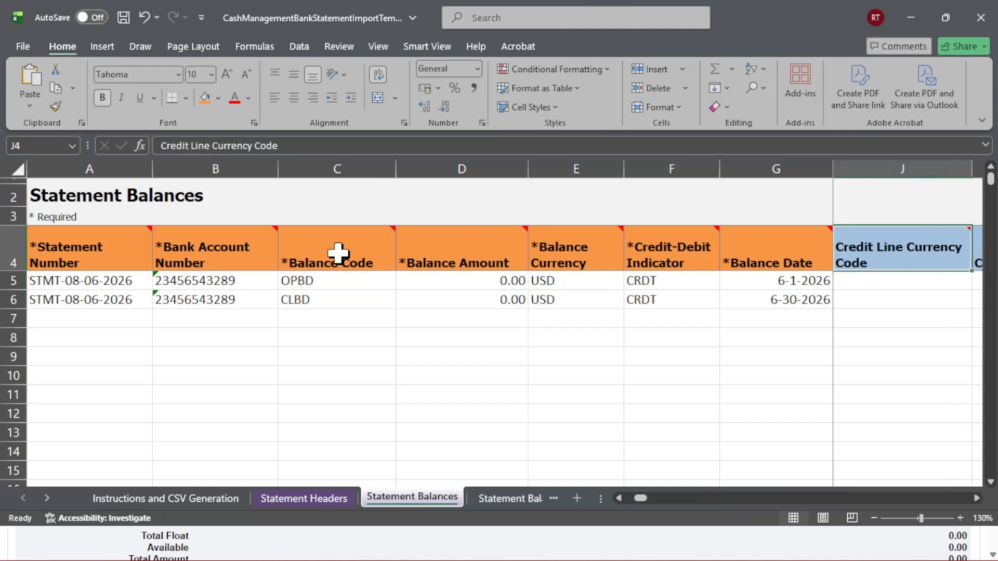
{"action": "key", "text": "Right"}
{"action": "key", "text": "Right"}
{"action": "key", "text": "Right"}
{"action": "key", "text": "Right"}
{"action": "key", "text": "Right"}
{"action": "key", "text": "Right"}
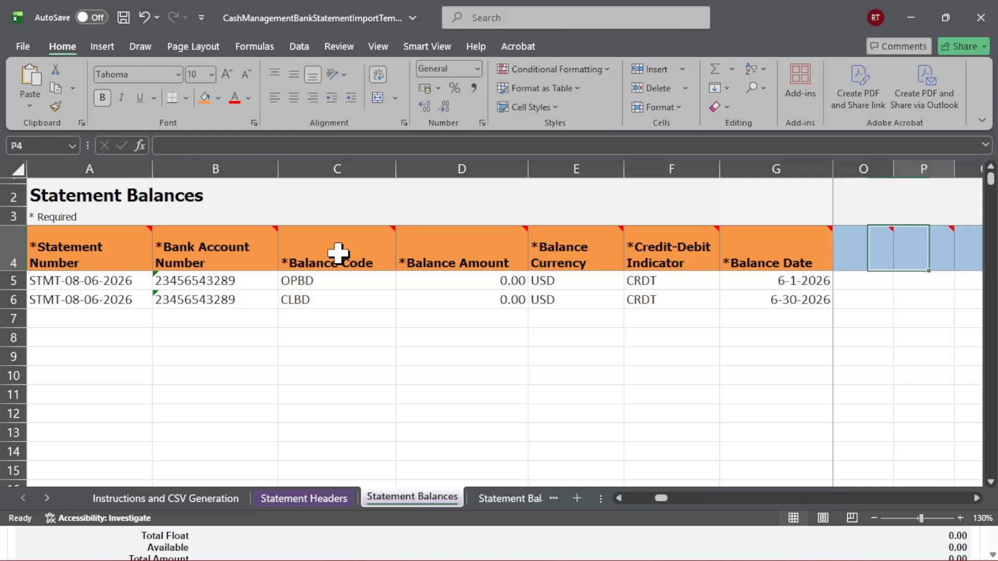
{"action": "key", "text": "Right"}
{"action": "key", "text": "Right"}
{"action": "key", "text": "Right"}
{"action": "key", "text": "Right"}
{"action": "key", "text": "Right"}
{"action": "key", "text": "Right"}
{"action": "key", "text": "Right"}
{"action": "key", "text": "Right"}
{"action": "key", "text": "Right"}
{"action": "key", "text": "Right"}
{"action": "key", "text": "Right"}
{"action": "key", "text": "Right"}
{"action": "key", "text": "Right"}
{"action": "key", "text": "Right"}
{"action": "key", "text": "Right"}
{"action": "key", "text": "Right"}
{"action": "key", "text": "Right"}
{"action": "key", "text": "Right"}
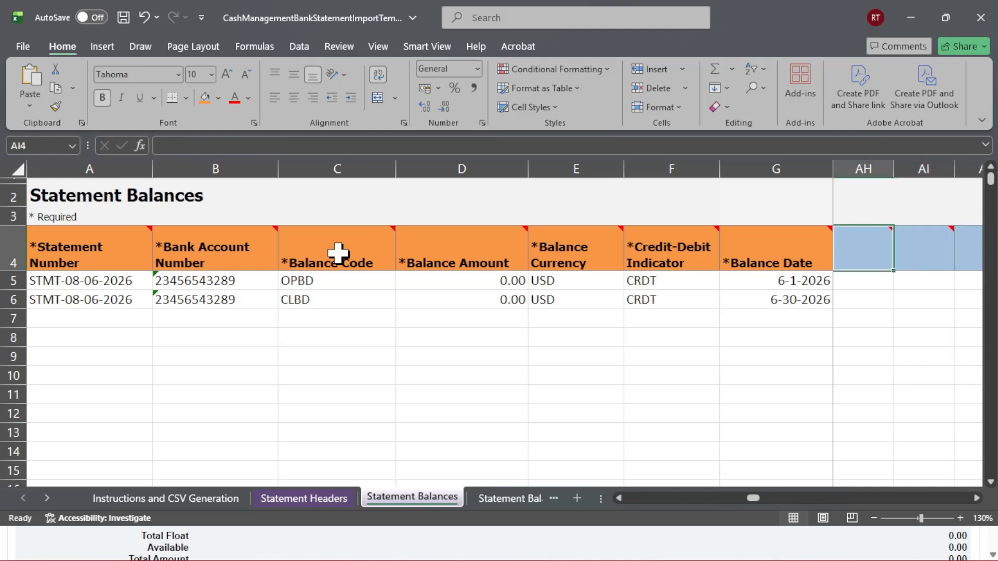
{"action": "key", "text": "Left"}
{"action": "key", "text": "Left"}
{"action": "key", "text": "Left"}
{"action": "key", "text": "Left"}
{"action": "key", "text": "Left"}
{"action": "key", "text": "Left"}
{"action": "key", "text": "Left"}
{"action": "key", "text": "Left"}
{"action": "key", "text": "Left"}
{"action": "key", "text": "Left"}
{"action": "key", "text": "Left"}
{"action": "key", "text": "Left"}
{"action": "key", "text": "Left"}
{"action": "key", "text": "Left"}
{"action": "key", "text": "Left"}
{"action": "key", "text": "Left"}
{"action": "key", "text": "Left"}
{"action": "key", "text": "Left"}
{"action": "key", "text": "Left"}
{"action": "key", "text": "Left"}
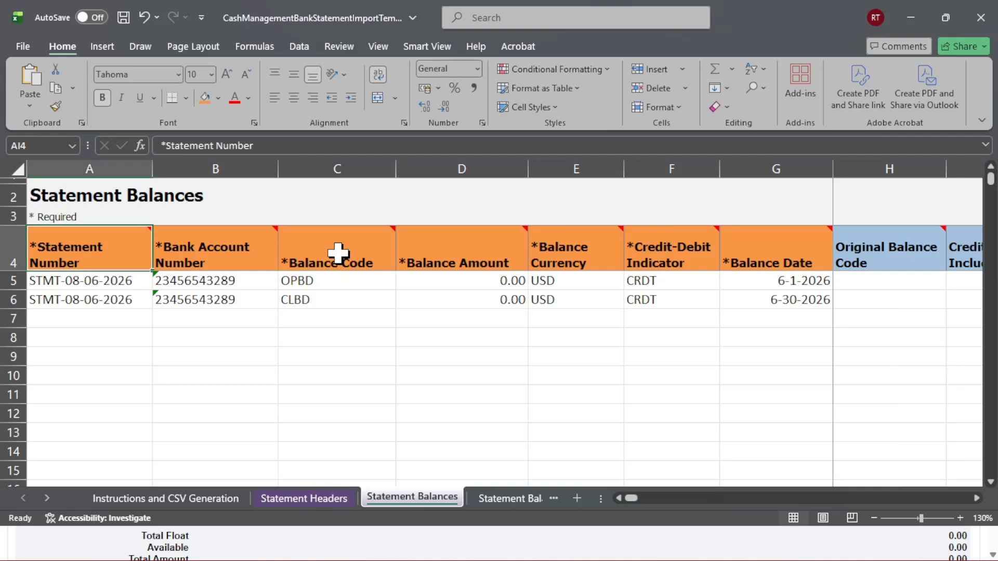
{"action": "left_click", "coordinate": [324, 497]}
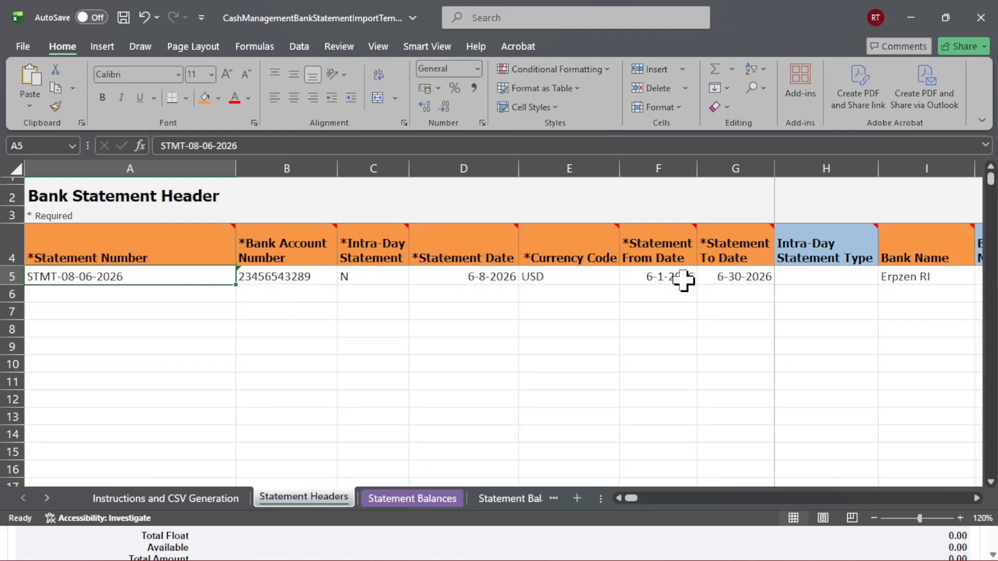
Review the header's bank name, then open the Statement Lines sheet and inspect its statement line row
{"action": "left_click", "coordinate": [933, 277]}
{"action": "left_click", "coordinate": [431, 500]}
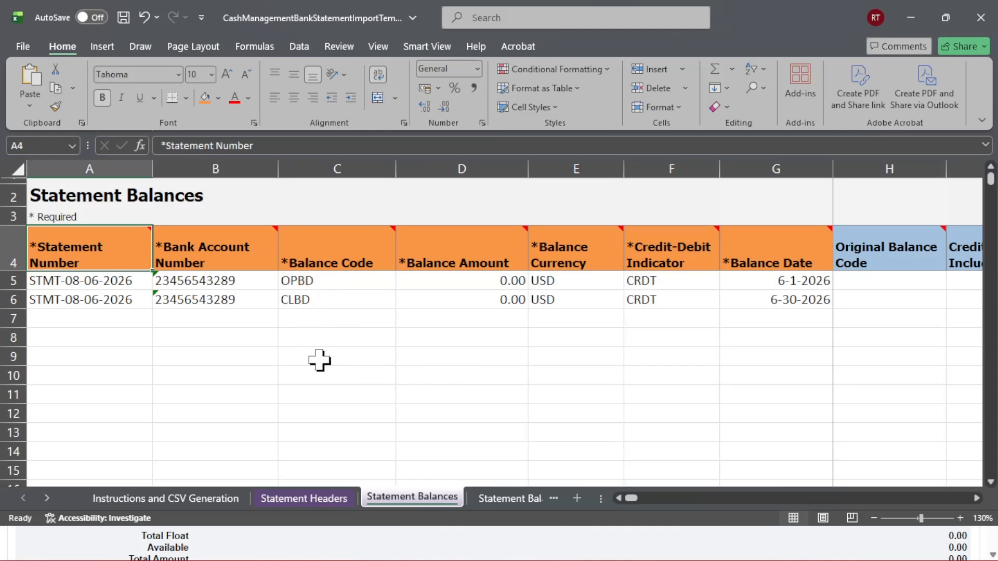
{"action": "left_click", "coordinate": [49, 507]}
{"action": "left_click", "coordinate": [49, 507]}
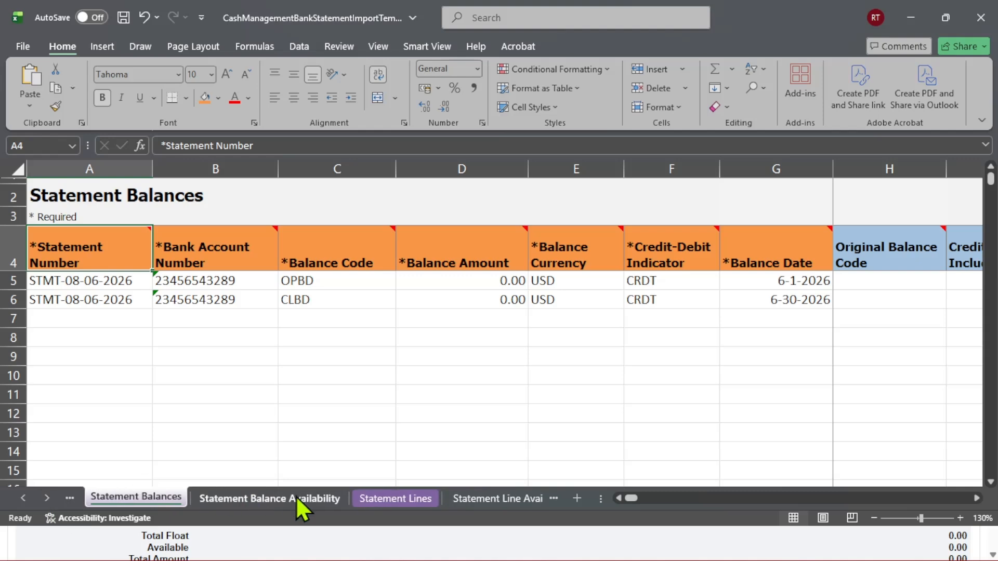
{"action": "left_click", "coordinate": [410, 500]}
{"action": "left_click", "coordinate": [288, 361]}
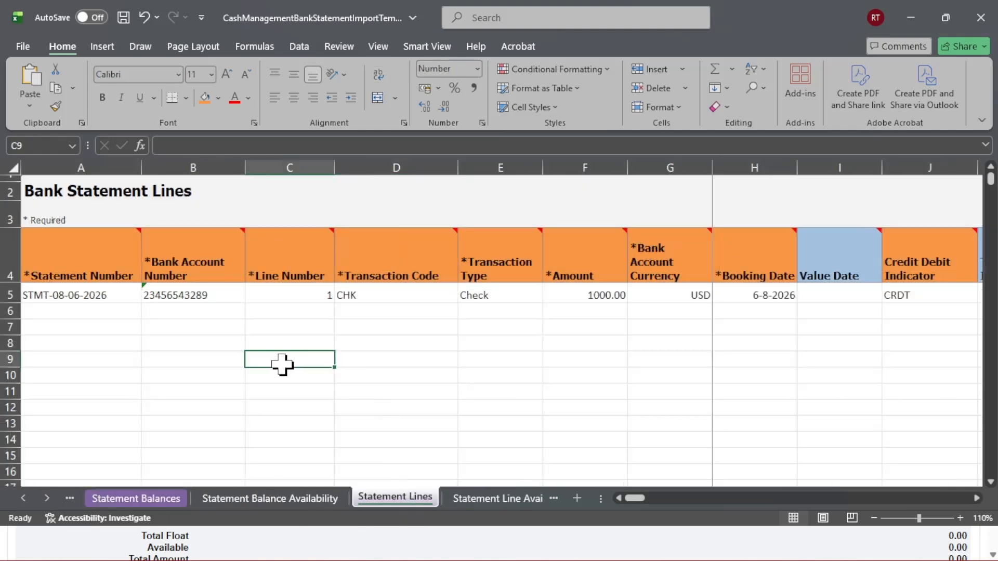
{"action": "left_click", "coordinate": [960, 518]}
{"action": "left_click", "coordinate": [326, 327]}
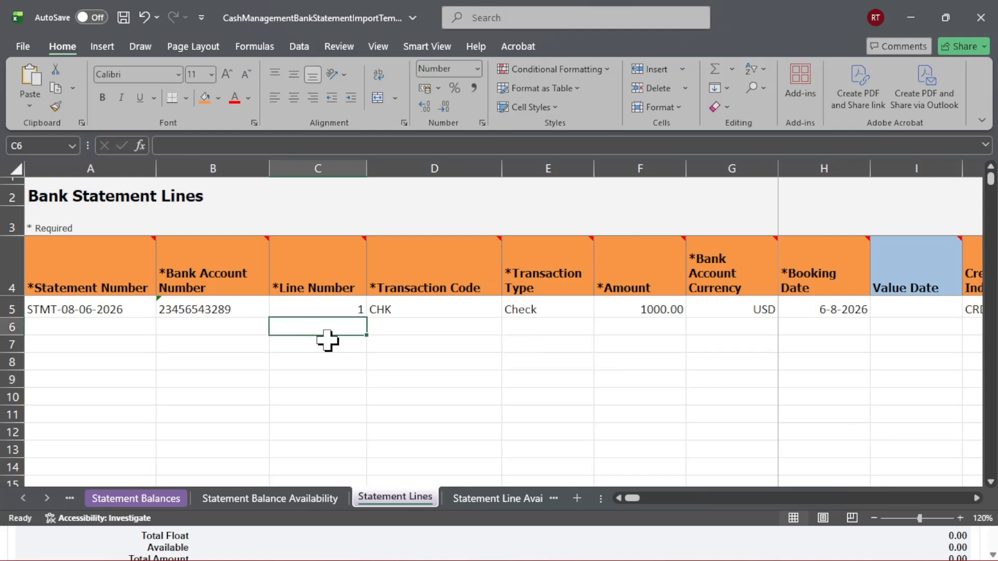
{"action": "left_click", "coordinate": [56, 306]}
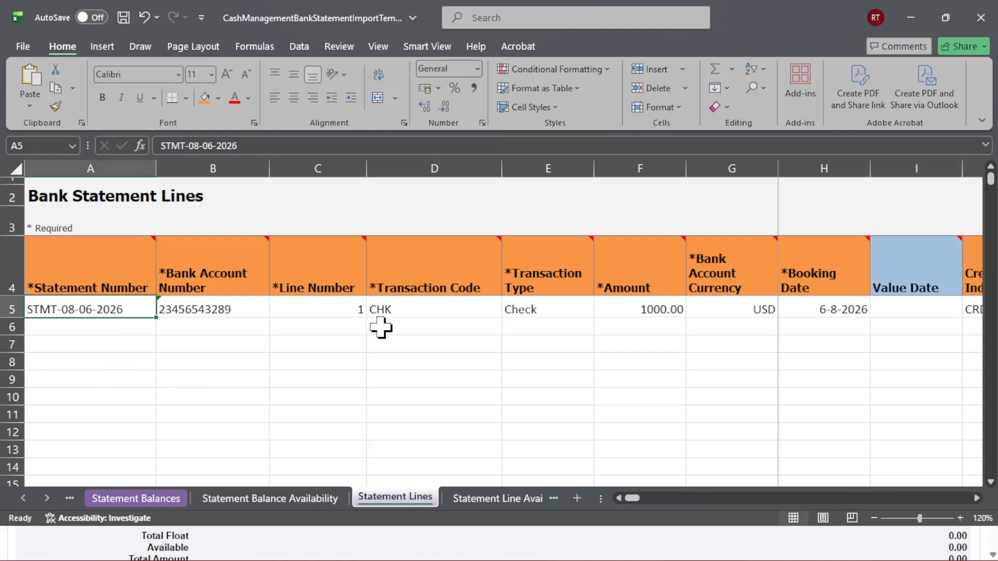
Switch to the bank statement form and select Erpzen RI Bank Account as the bank account
{"action": "key", "text": "alt+Tab"}
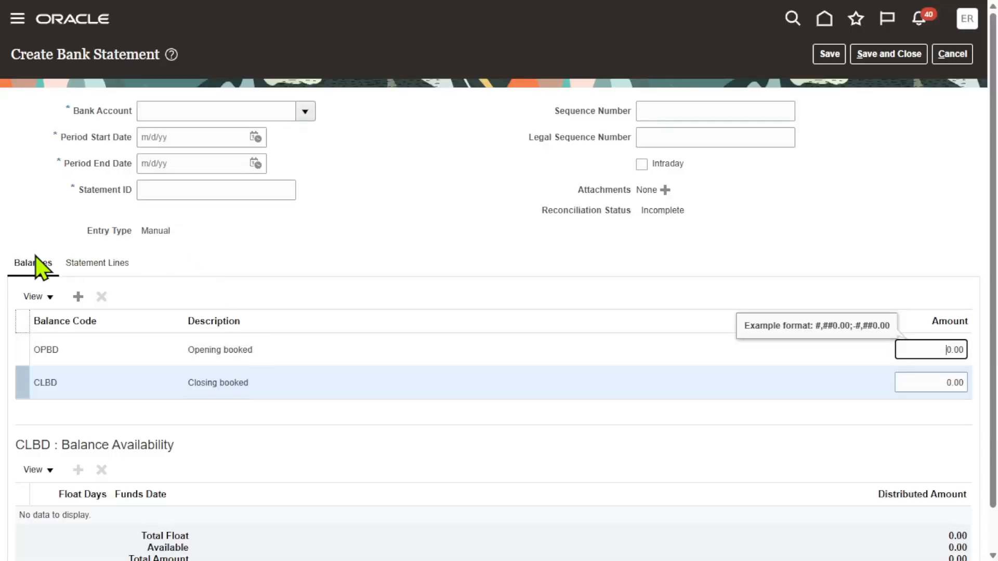
{"action": "left_click", "coordinate": [104, 268]}
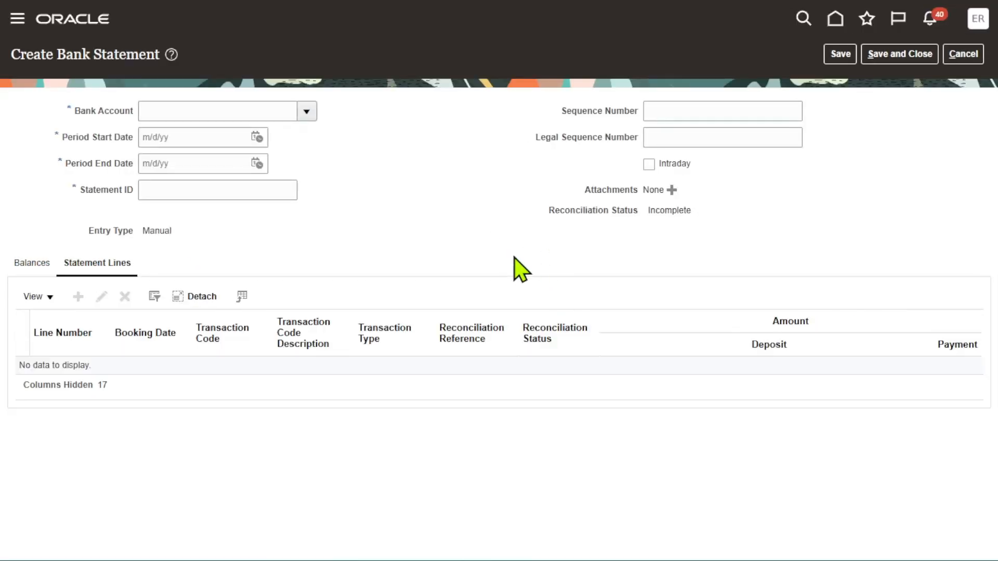
{"action": "left_click", "coordinate": [306, 111]}
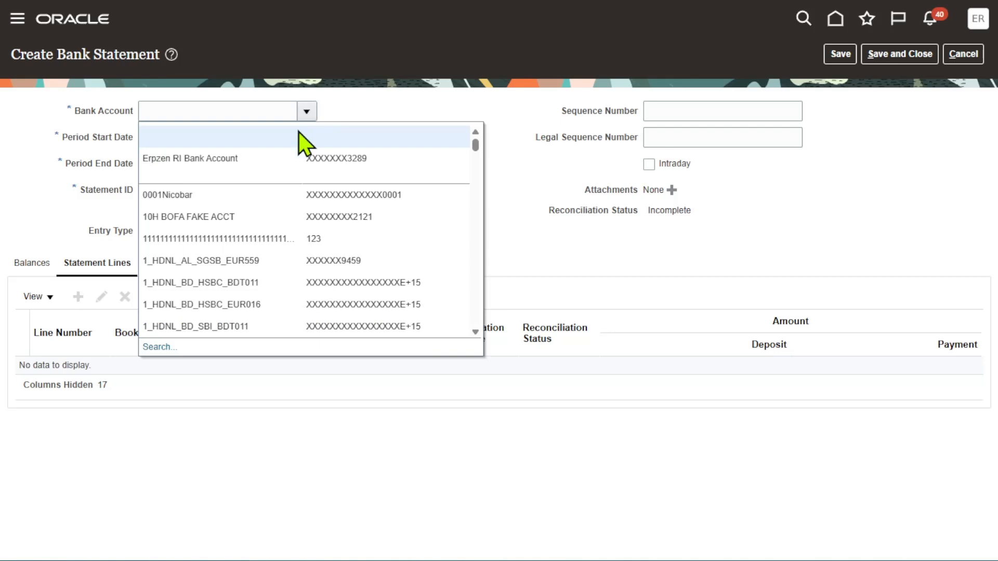
{"action": "left_click", "coordinate": [266, 153]}
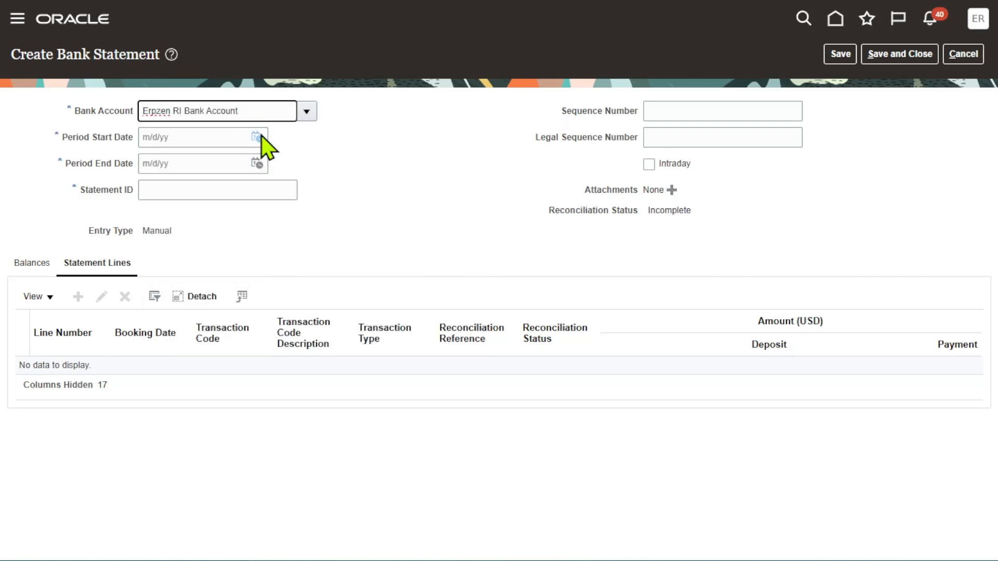
Set the period start date to 6/1/26 and the period end date to 6/30/26
{"action": "left_click", "coordinate": [256, 138]}
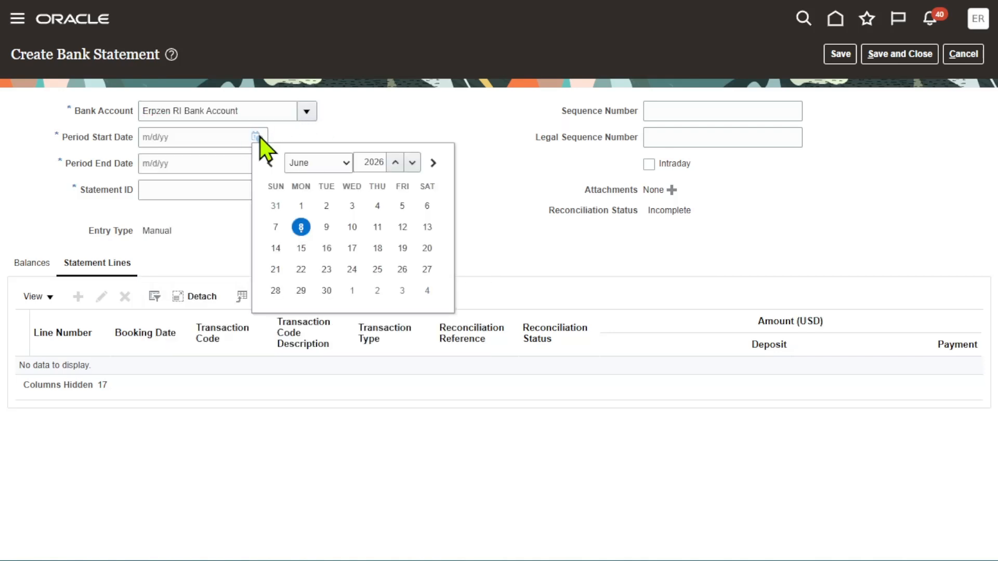
{"action": "left_click", "coordinate": [300, 206]}
{"action": "left_click", "coordinate": [257, 164]}
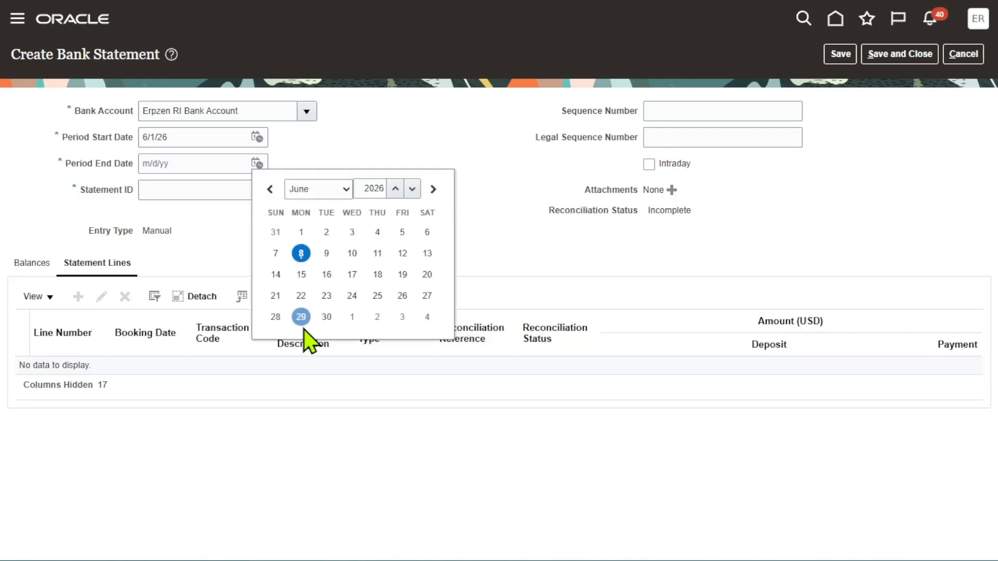
{"action": "left_click", "coordinate": [327, 317]}
Enter yu as the statement ID and add a new statement line
{"action": "left_click", "coordinate": [255, 189]}
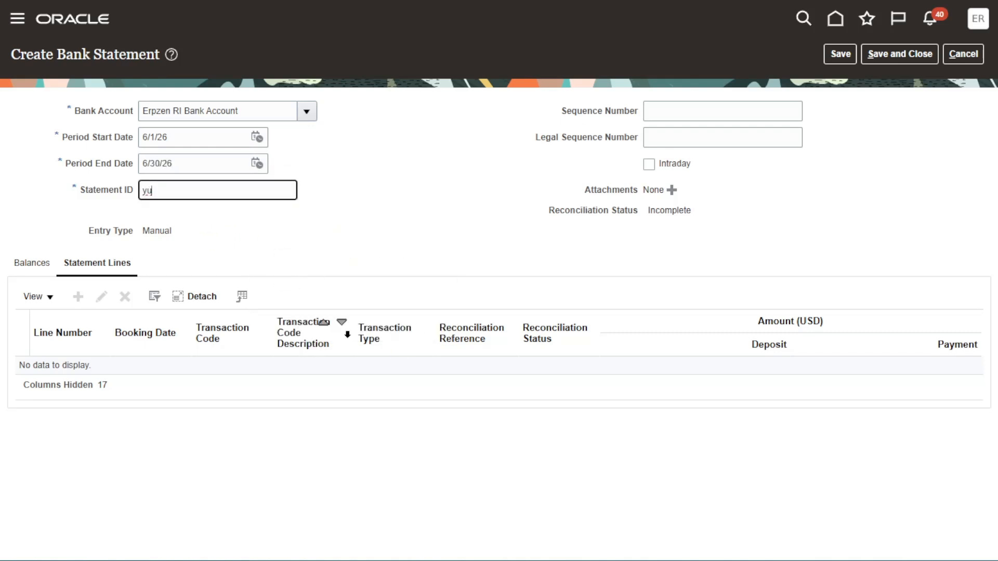
{"action": "left_click", "coordinate": [412, 216]}
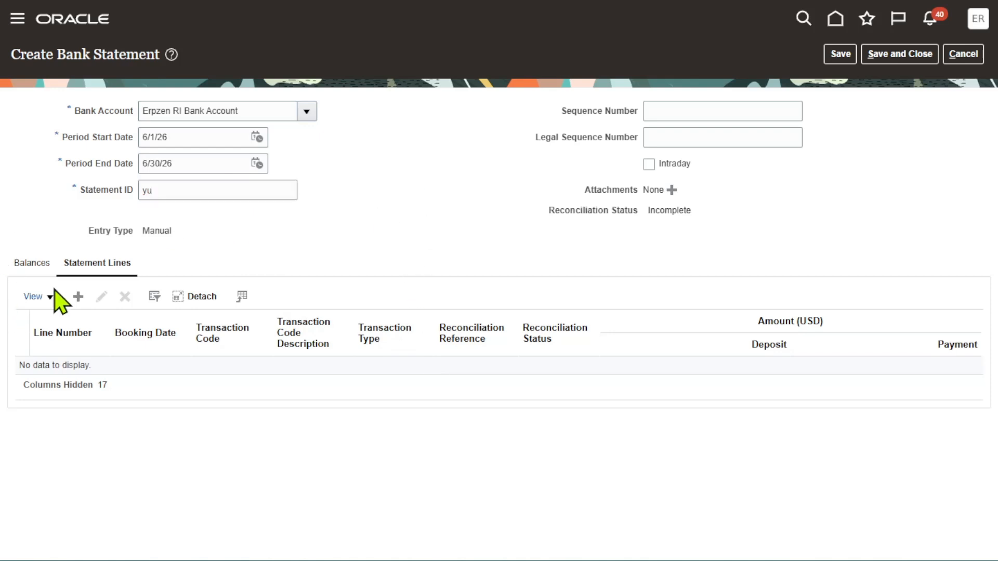
{"action": "left_click", "coordinate": [79, 297]}
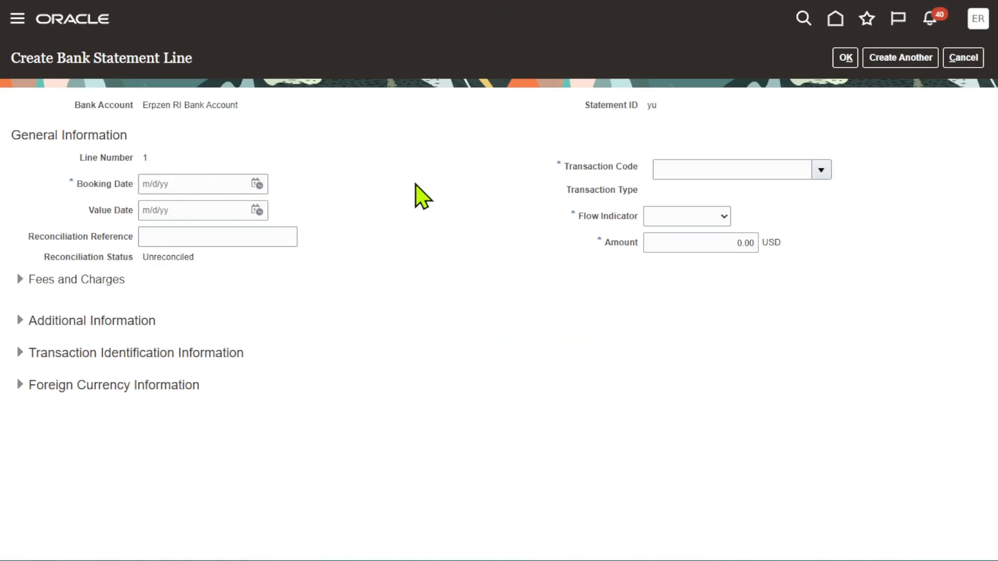
{"action": "key", "text": "alt+space"}
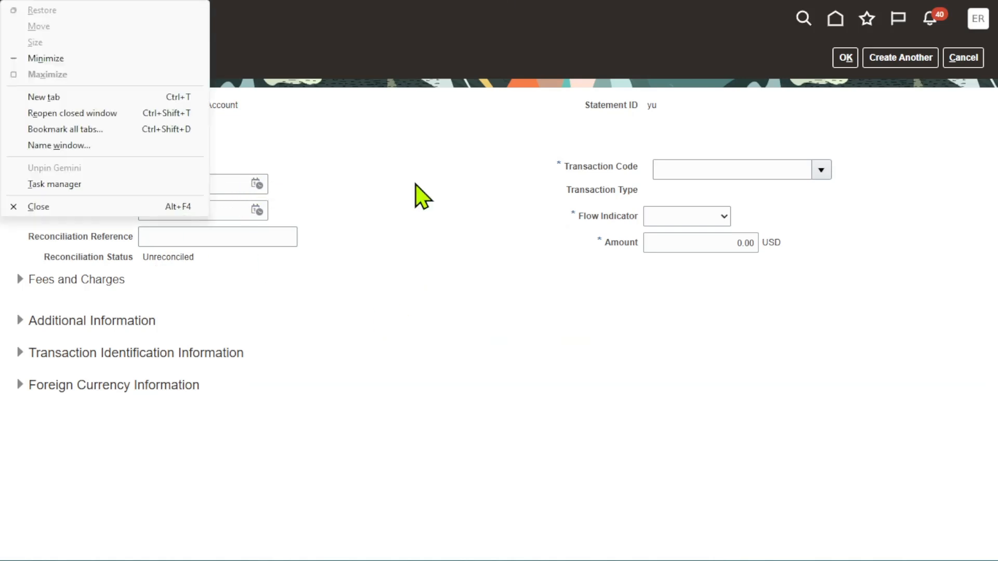
{"action": "left_click", "coordinate": [489, 164]}
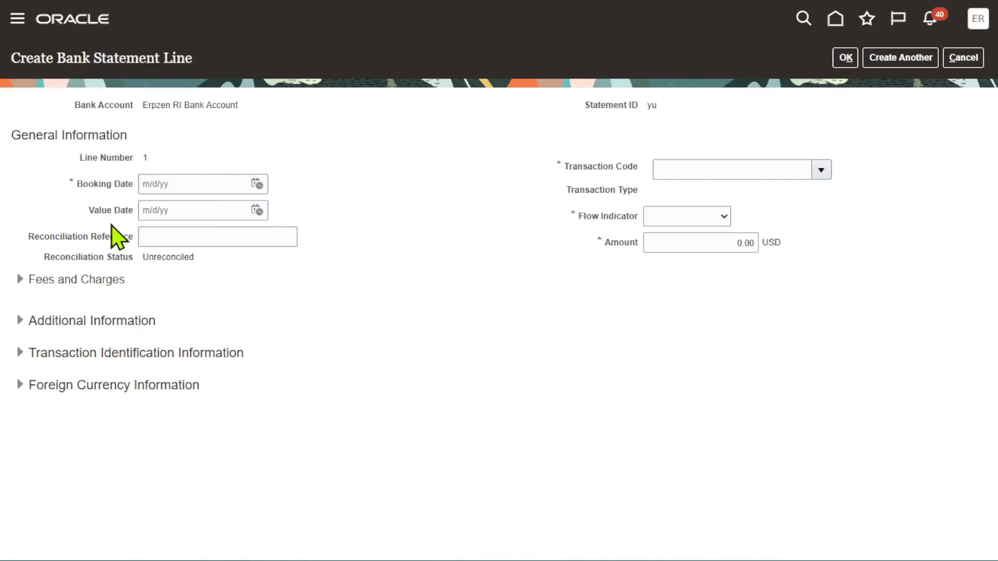
Compare the spreadsheet's statement line account number, line number, booking date and transaction code with the line form
{"action": "key", "text": "alt+Tab"}
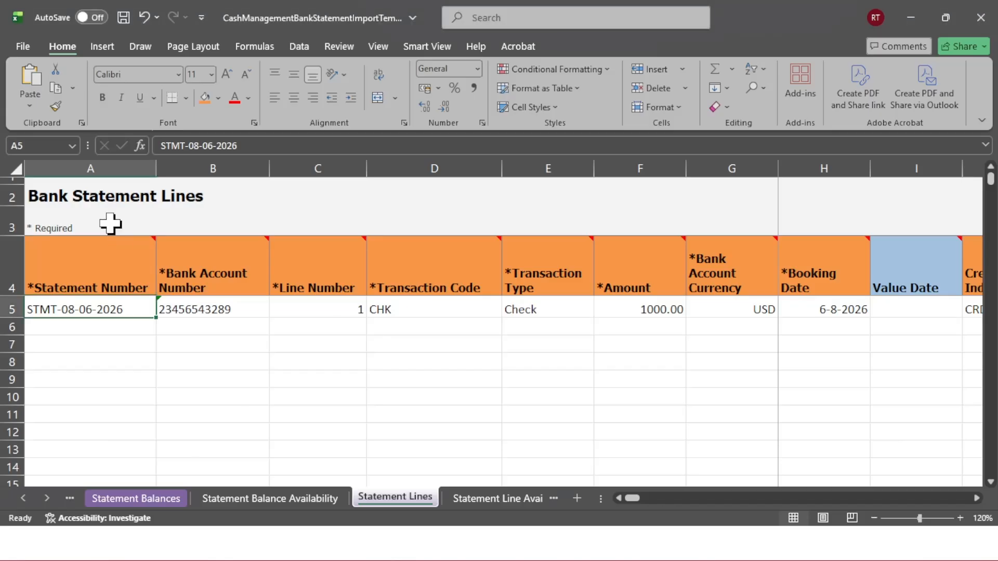
{"action": "left_click", "coordinate": [315, 396]}
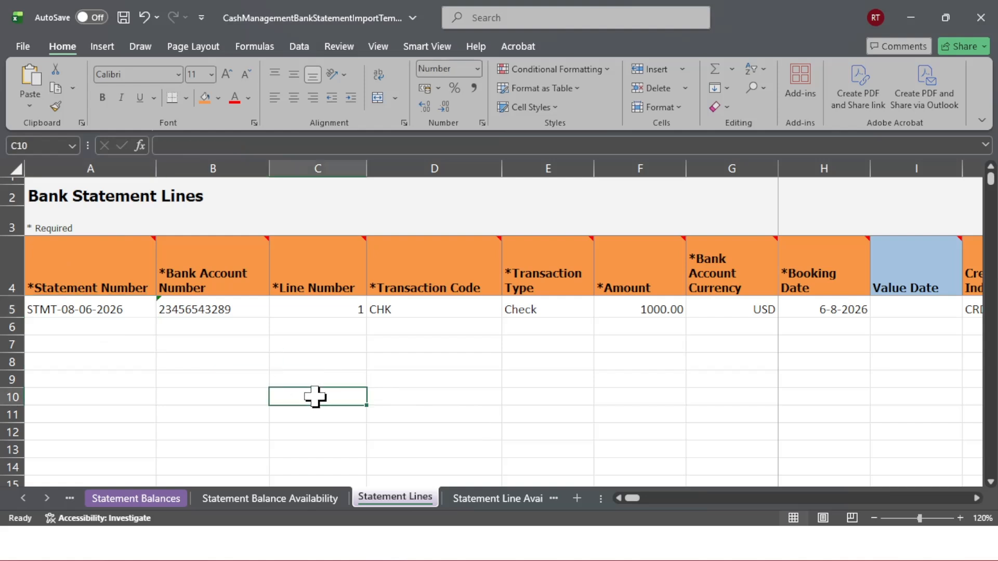
{"action": "left_click", "coordinate": [90, 314]}
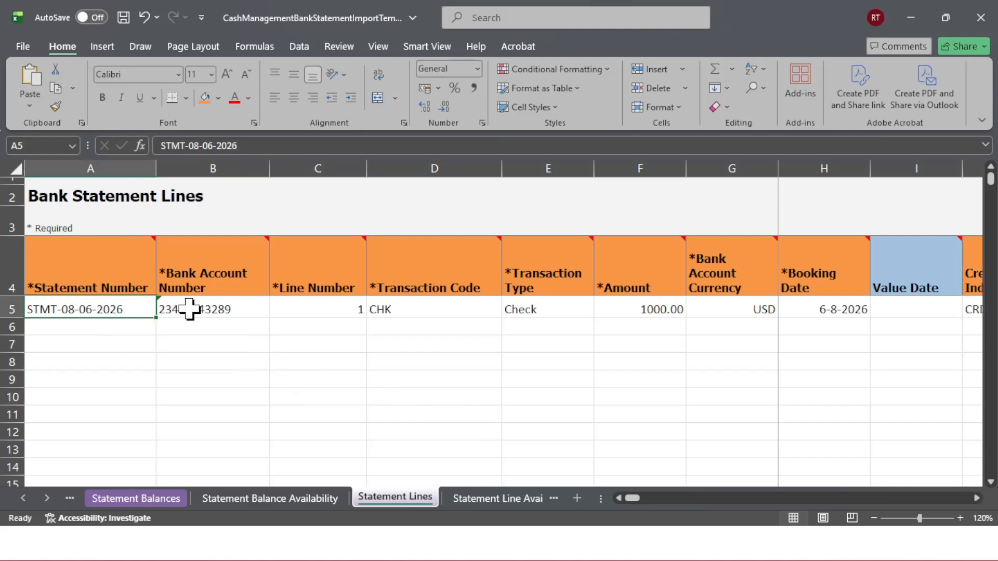
{"action": "left_click", "coordinate": [188, 310]}
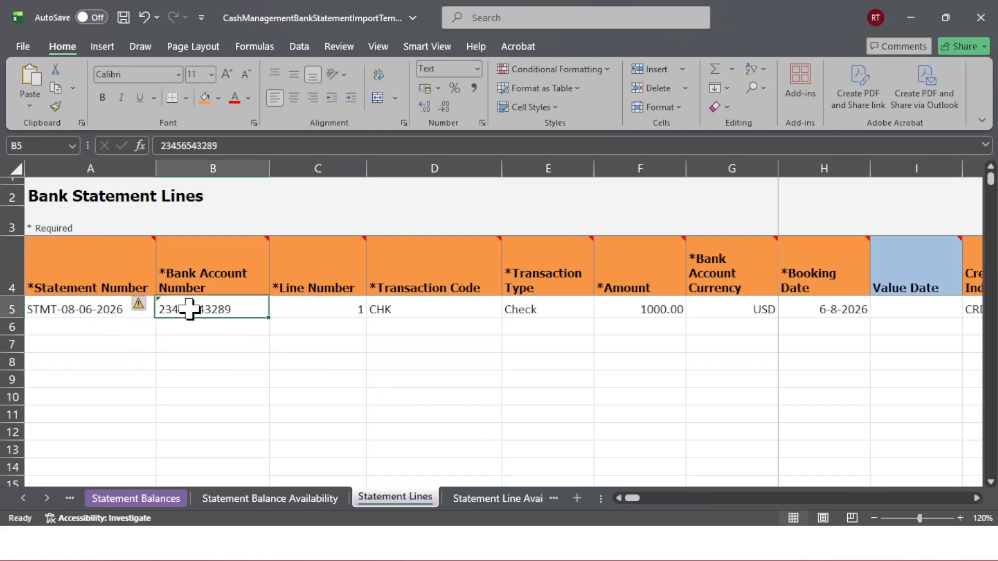
{"action": "left_click", "coordinate": [309, 310]}
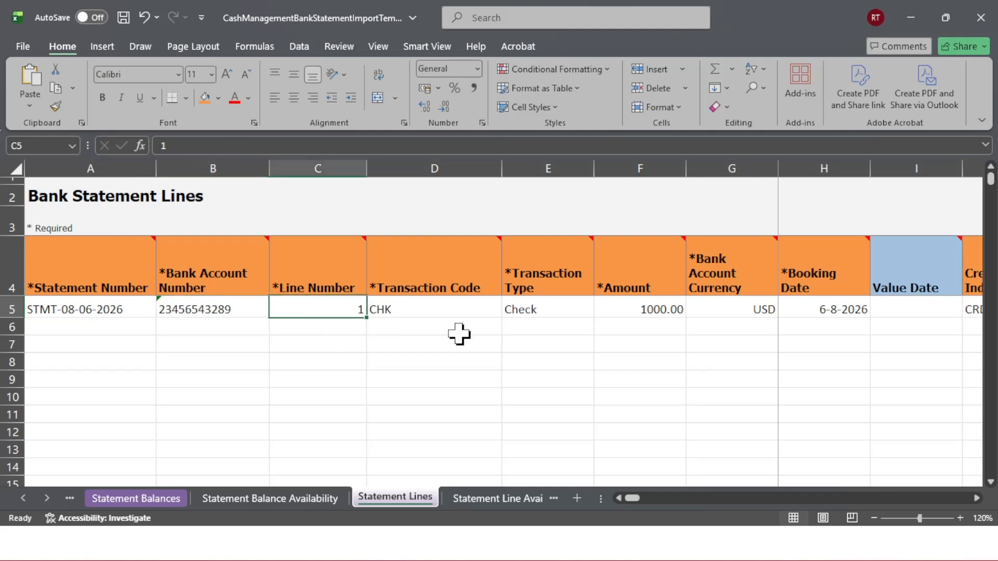
{"action": "left_click", "coordinate": [830, 274]}
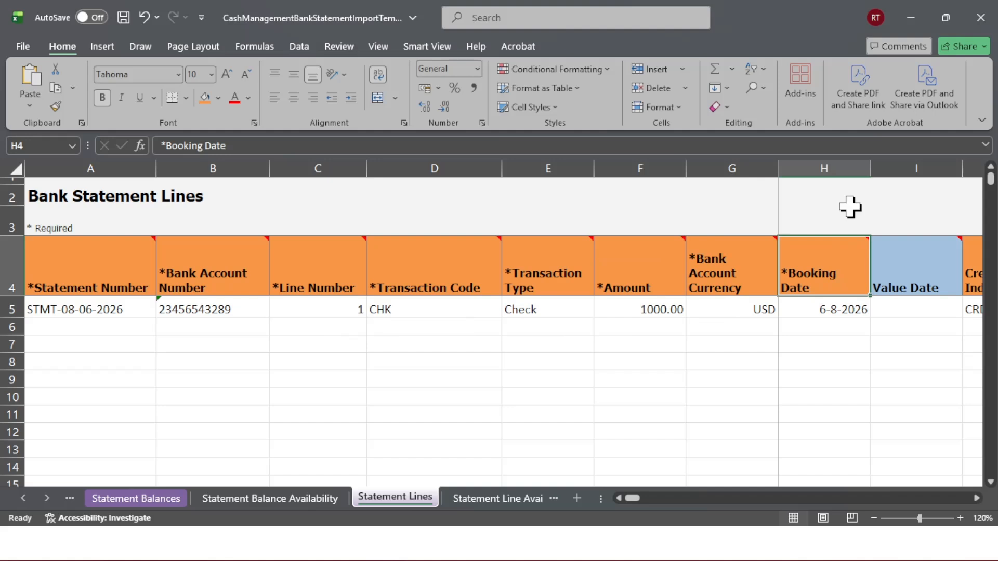
{"action": "left_click", "coordinate": [838, 168]}
{"action": "left_click", "coordinate": [455, 385]}
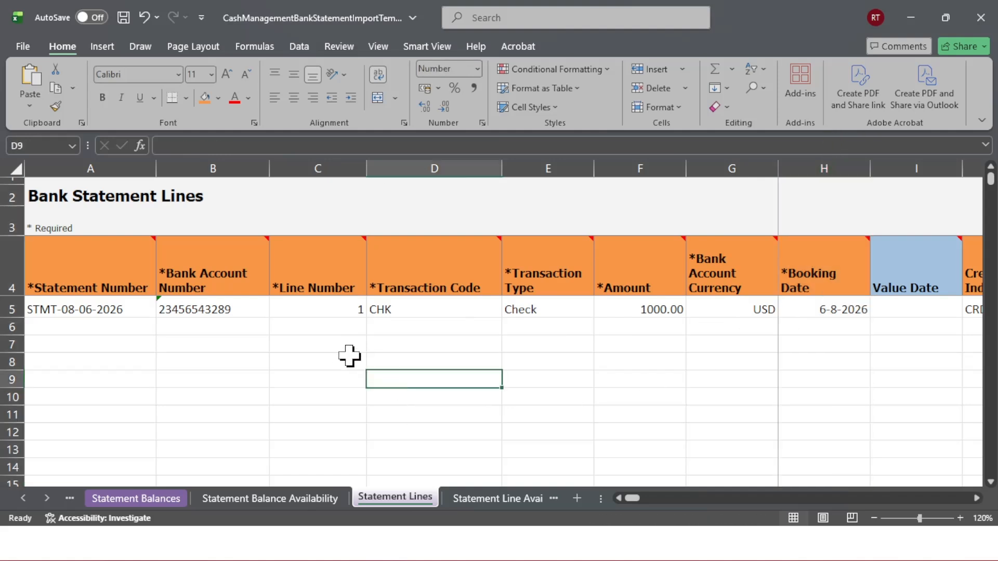
{"action": "key", "text": "alt+Tab"}
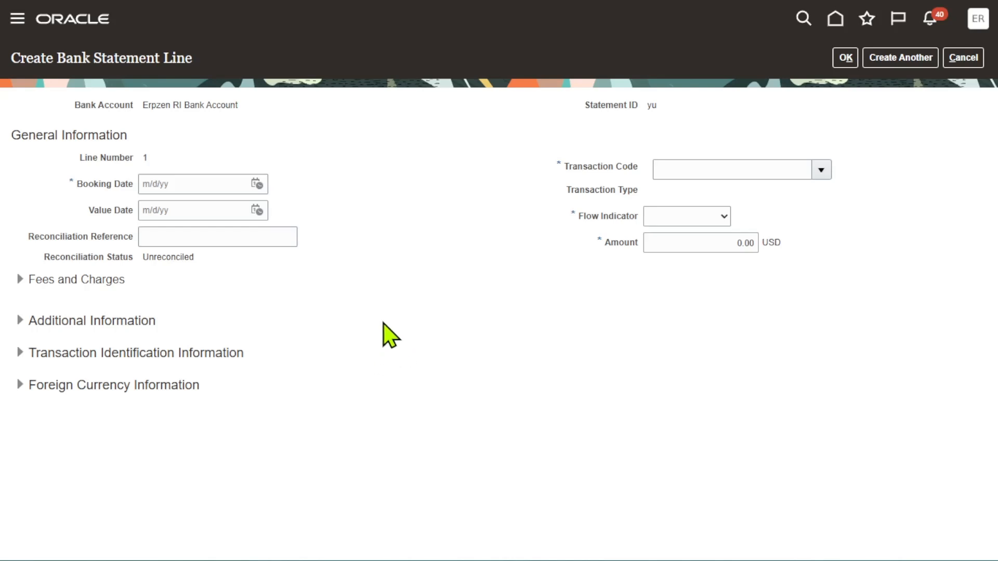
{"action": "key", "text": "alt+Tab"}
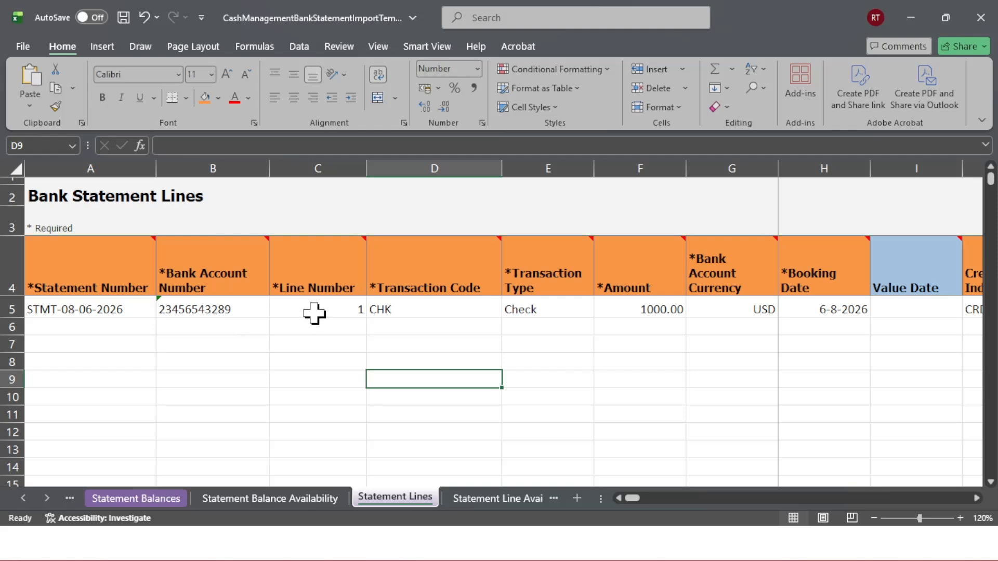
{"action": "left_click", "coordinate": [314, 314]}
{"action": "left_click", "coordinate": [398, 312]}
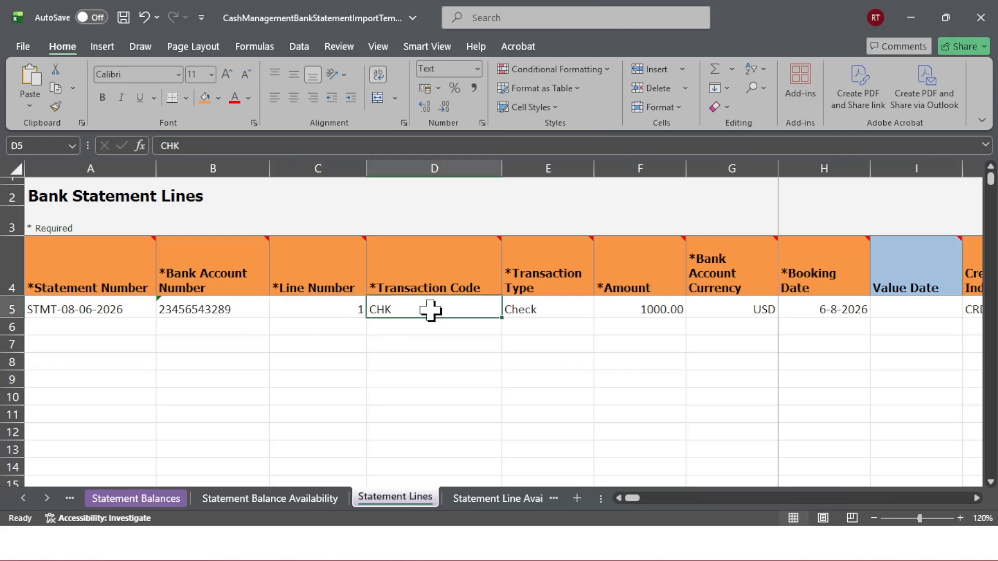
Set the statement line's transaction code to CHK
{"action": "key", "text": "alt+Tab"}
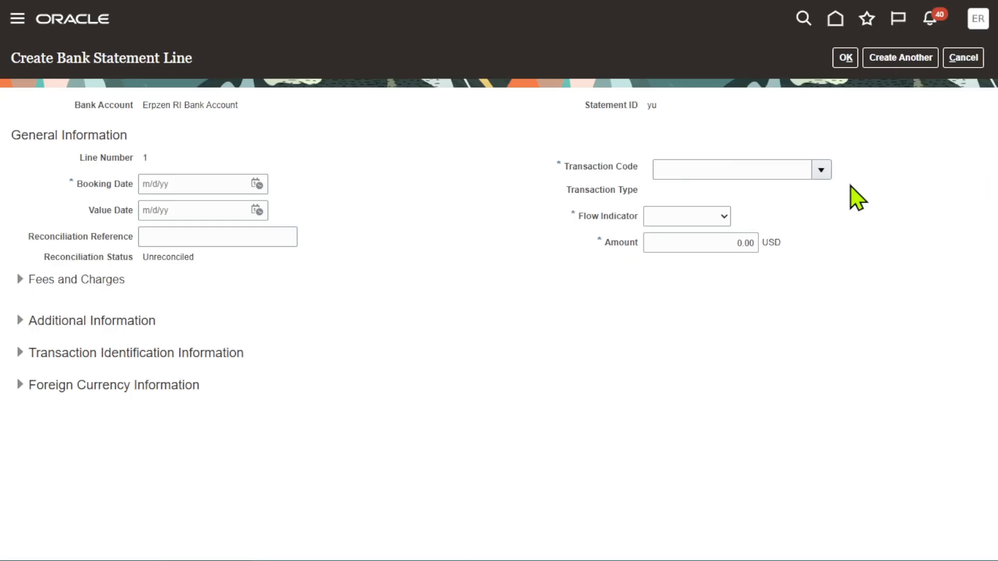
{"action": "left_click", "coordinate": [822, 170]}
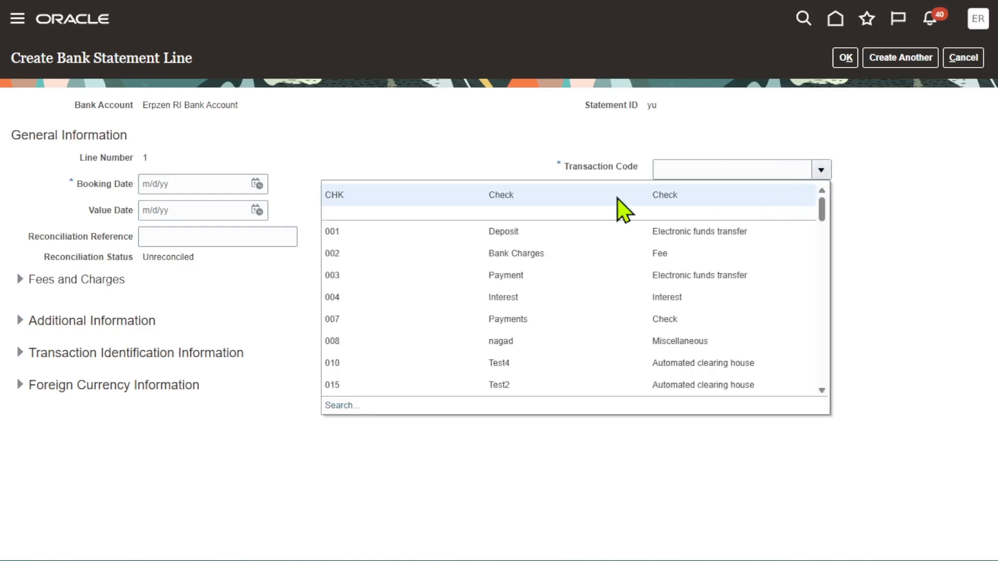
{"action": "left_click", "coordinate": [491, 195]}
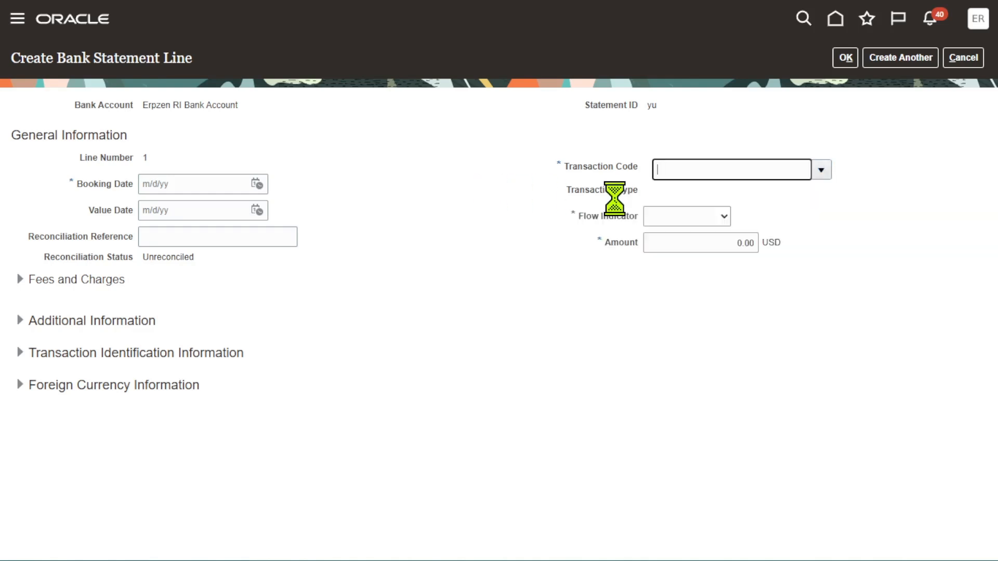
{"action": "double_click", "coordinate": [747, 169]}
{"action": "left_click", "coordinate": [891, 231]}
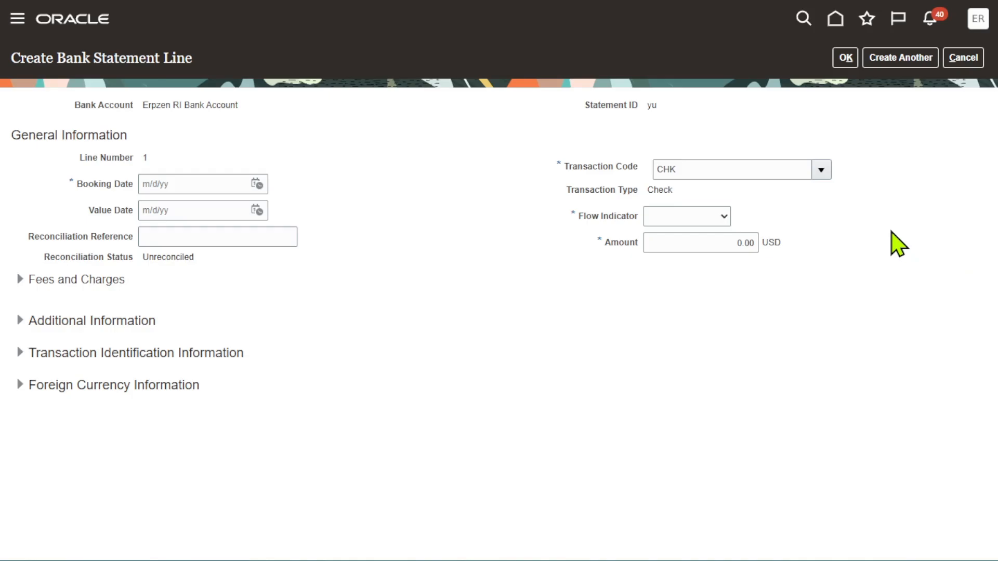
Review the spreadsheet line's transaction type note, amount and bank account currency
{"action": "key", "text": "alt+Tab"}
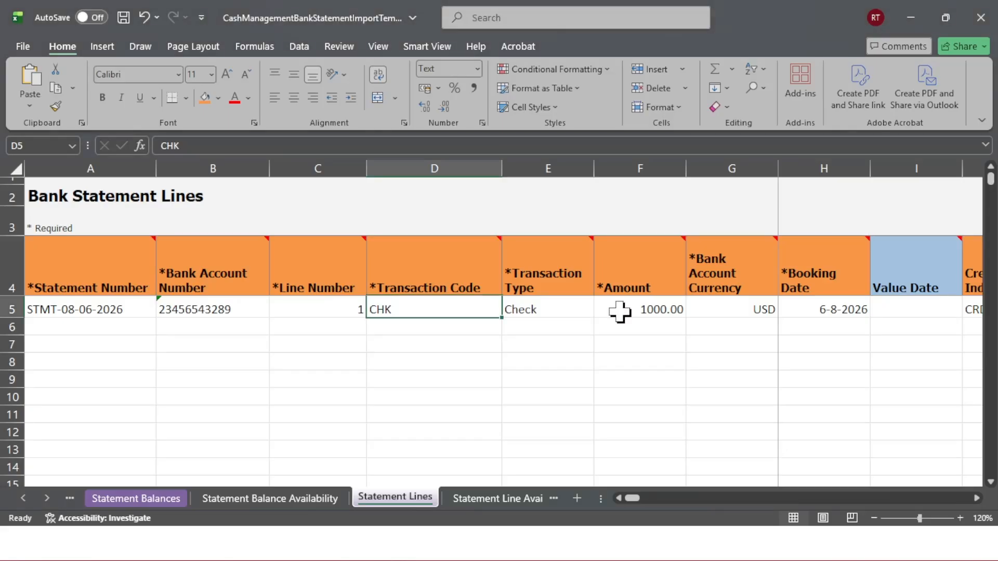
{"action": "left_click", "coordinate": [543, 307]}
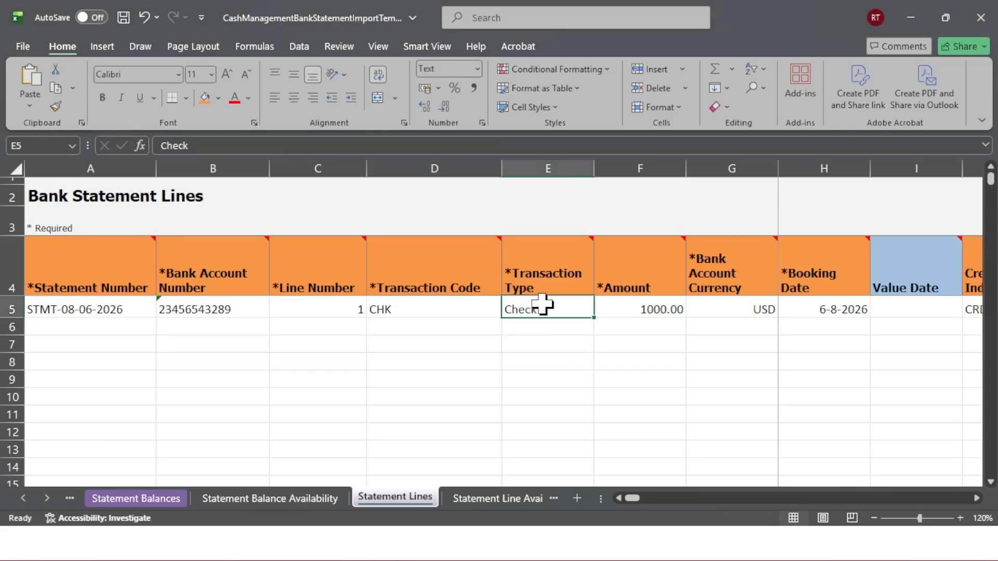
{"action": "left_click", "coordinate": [549, 258]}
{"action": "mouse_move", "coordinate": [548, 271]}
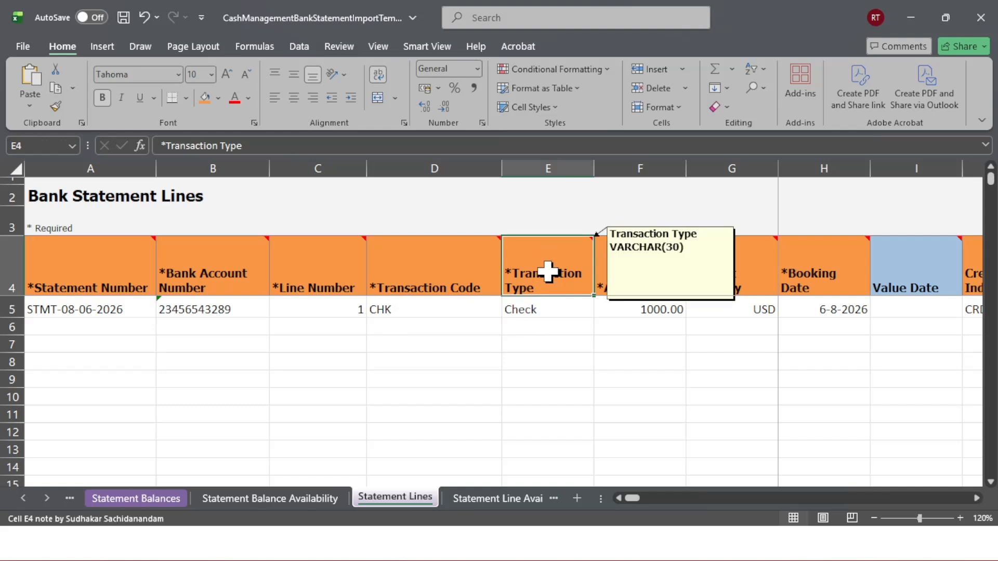
{"action": "left_click", "coordinate": [570, 347]}
{"action": "left_click", "coordinate": [633, 309]}
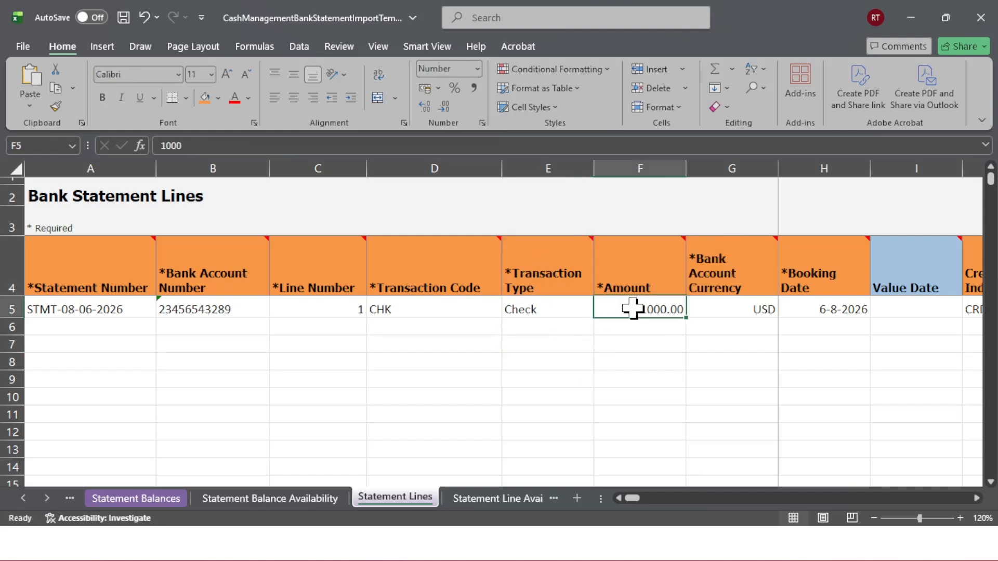
{"action": "left_click", "coordinate": [732, 312]}
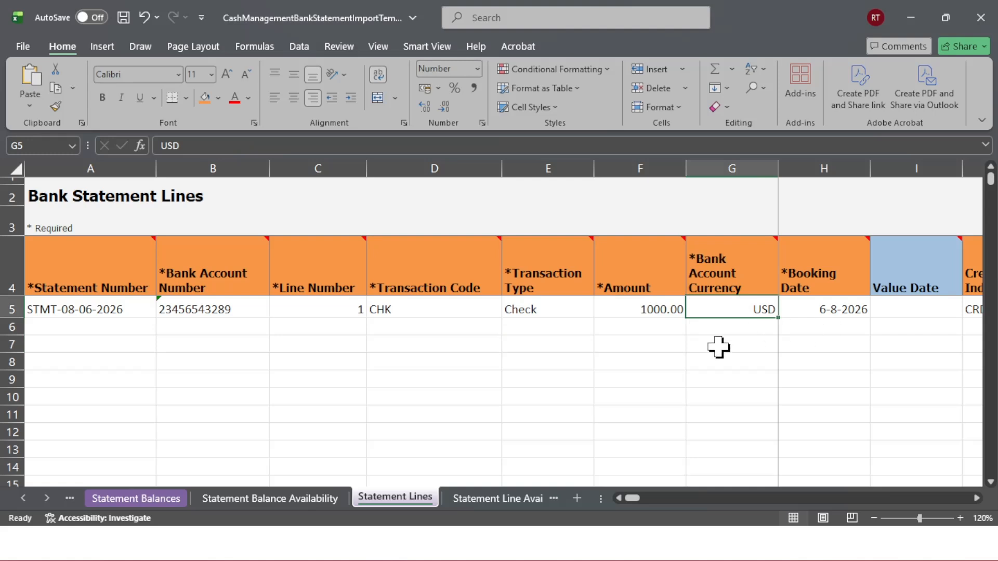
Cancel the statement line, discard the unsaved bank statement, and open Setup and Maintenance
{"action": "key", "text": "alt+Tab"}
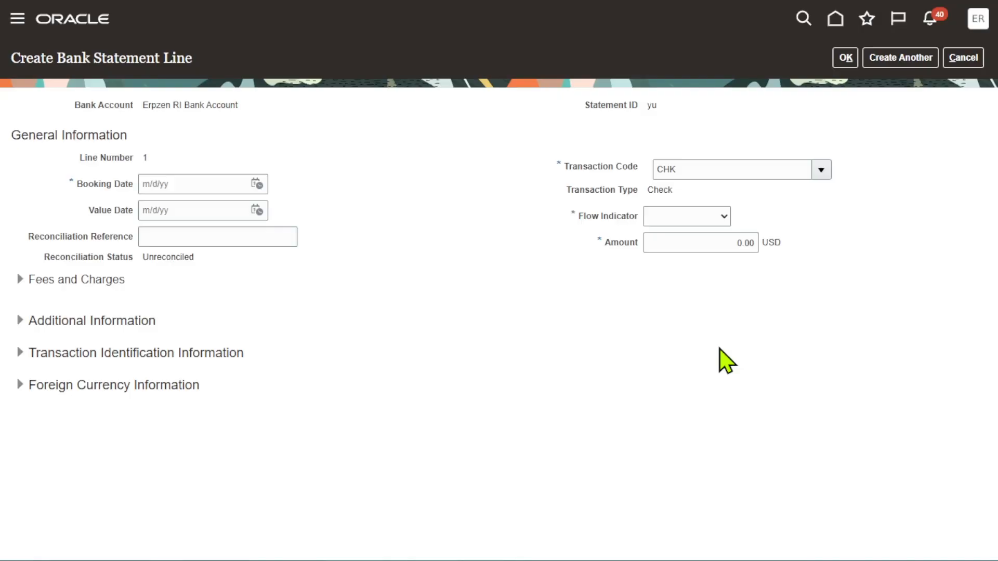
{"action": "left_click", "coordinate": [963, 57]}
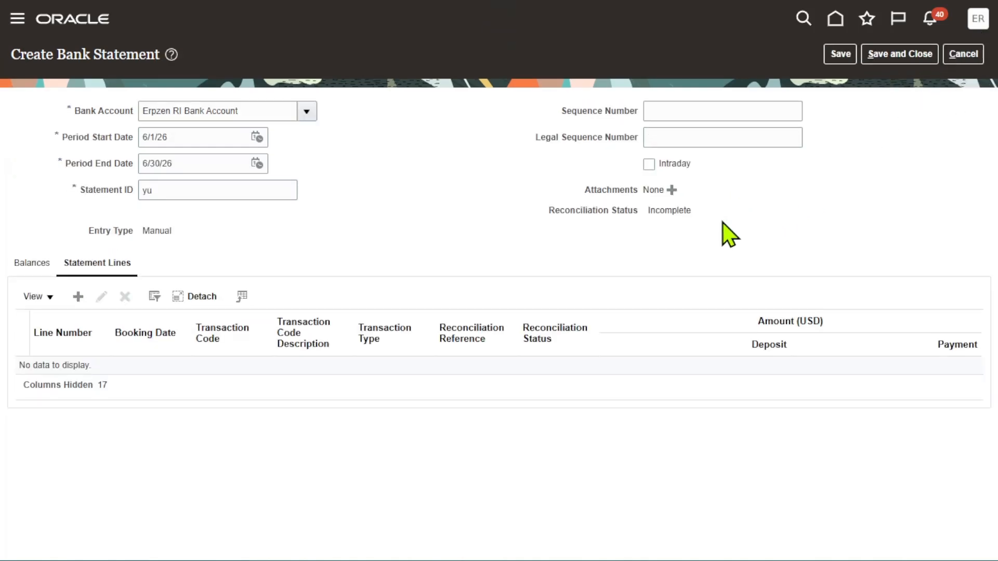
{"action": "left_click", "coordinate": [979, 21]}
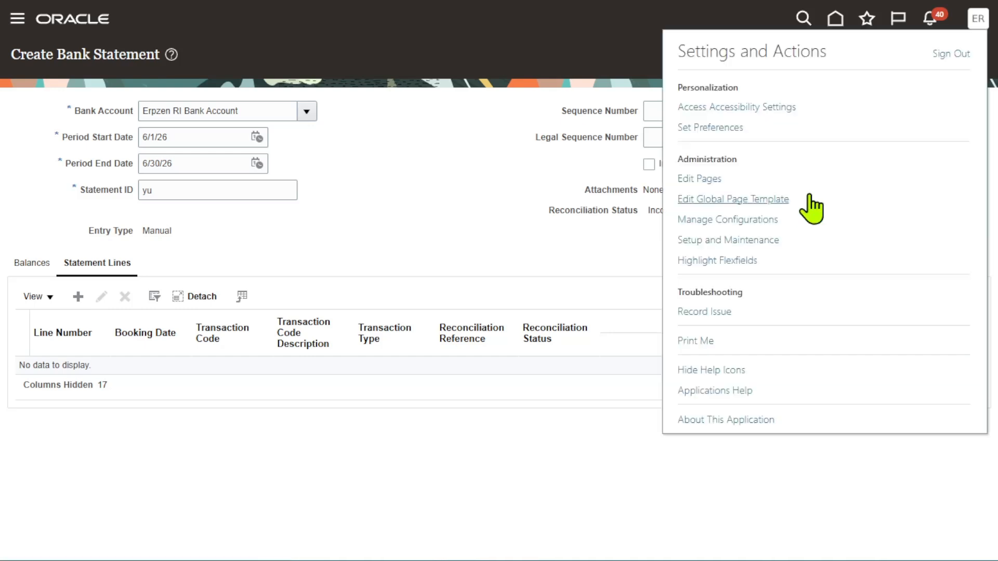
{"action": "left_click", "coordinate": [711, 258]}
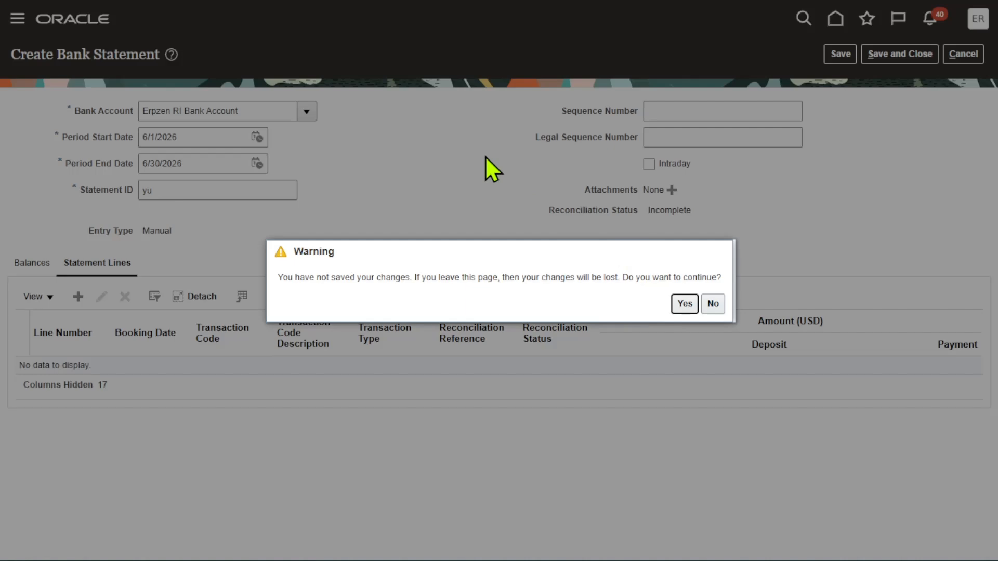
{"action": "left_click", "coordinate": [703, 307]}
Search the setup tasks for Manage bank acc and open the Manage Bank Accounts task
{"action": "left_click", "coordinate": [503, 124]}
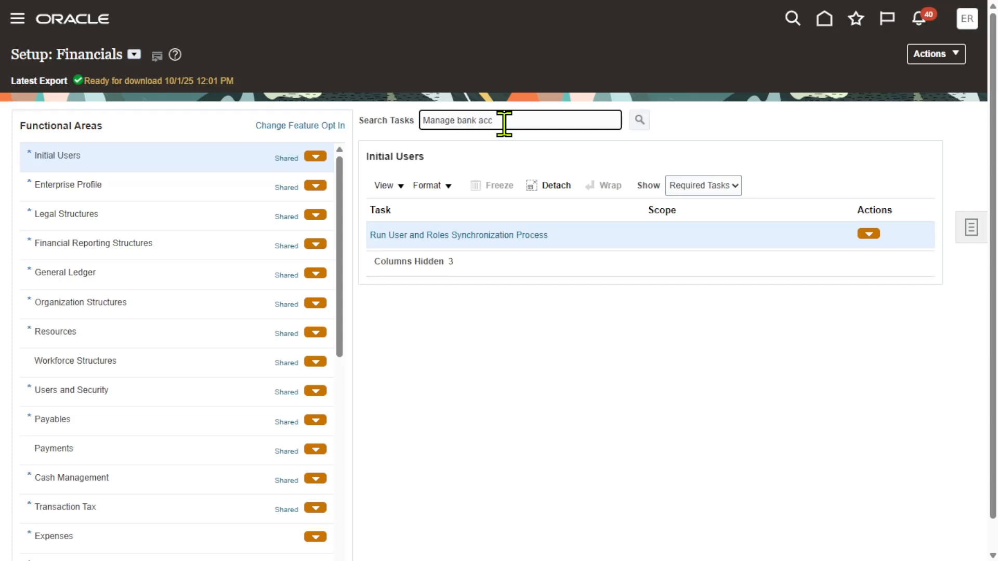
{"action": "key", "text": "Return"}
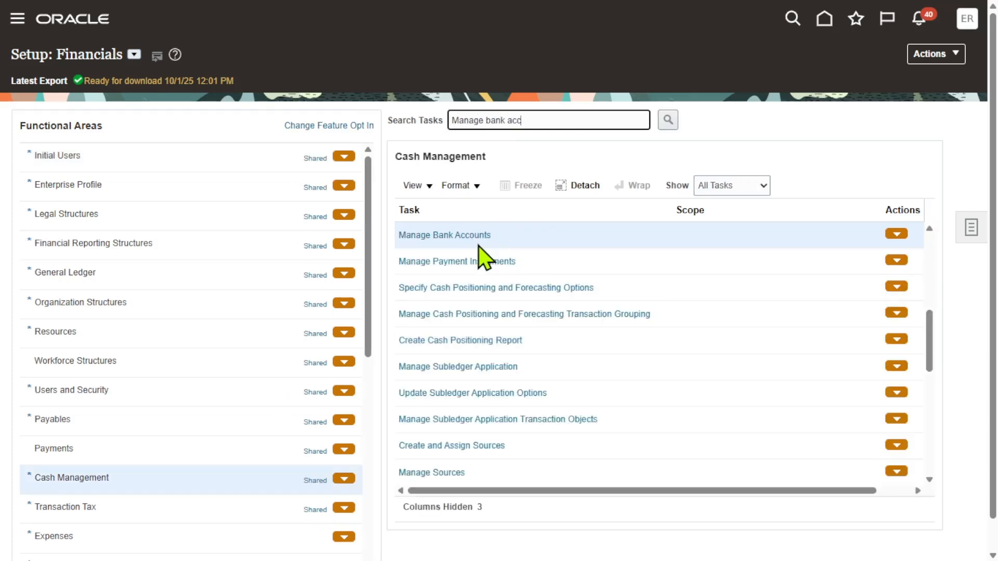
{"action": "left_click", "coordinate": [439, 235]}
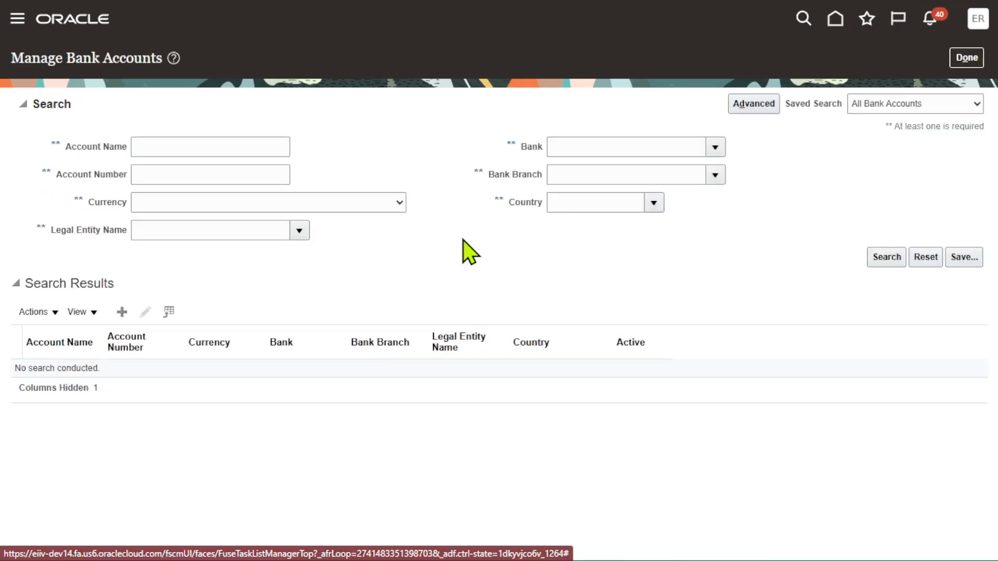
Search bank accounts named Erpzen and open the Erpzen RI Bank Account to check its account number and currency
{"action": "left_click", "coordinate": [163, 142]}
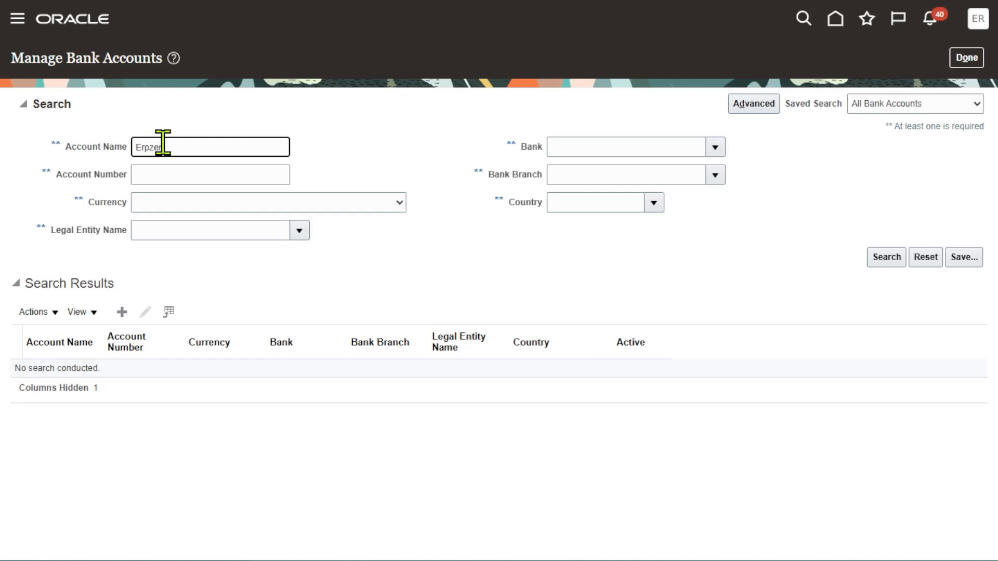
{"action": "type", "text": "Erpzen"}
{"action": "key", "text": "Return"}
{"action": "left_click", "coordinate": [144, 395]}
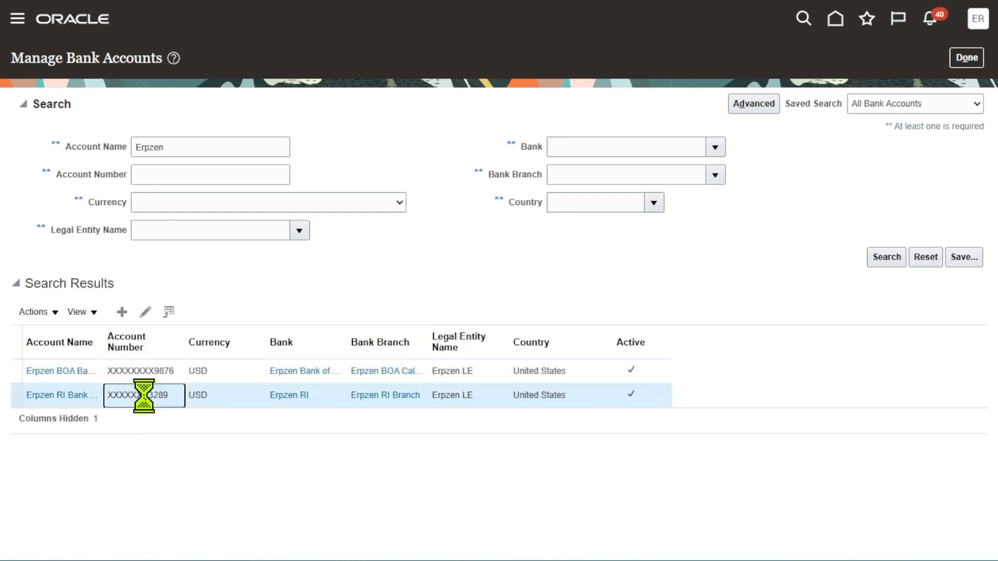
{"action": "left_click", "coordinate": [145, 311]}
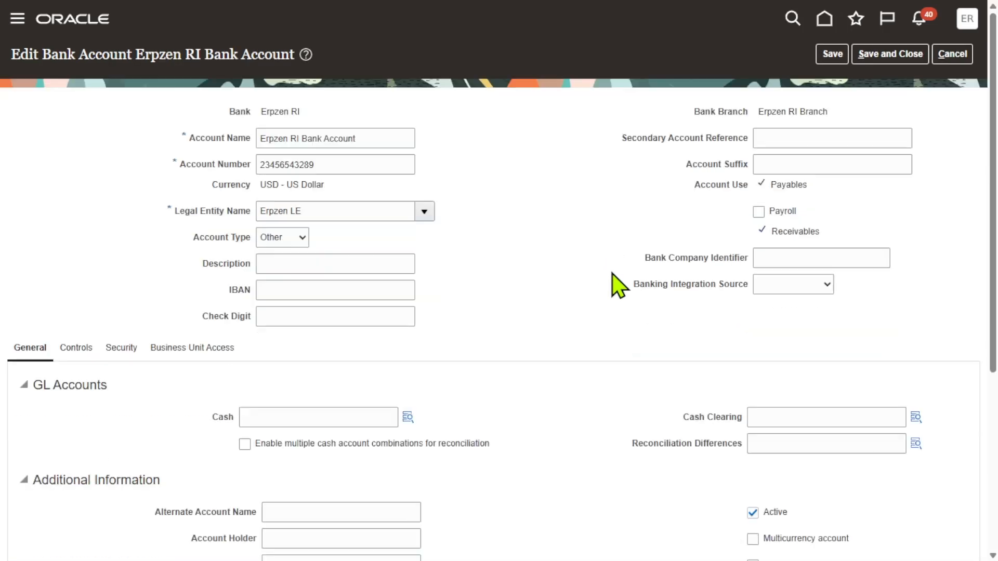
{"action": "left_click_drag", "start_coordinate": [325, 186], "coordinate": [275, 184]}
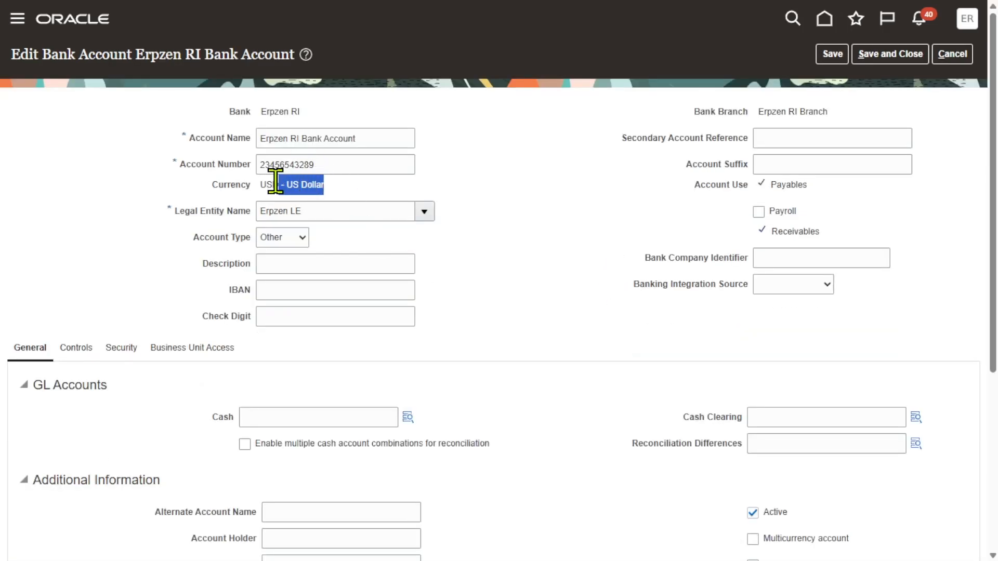
Return to the home page and start a new bank statement from Bank Statements and Reconciliation
{"action": "left_click", "coordinate": [537, 169]}
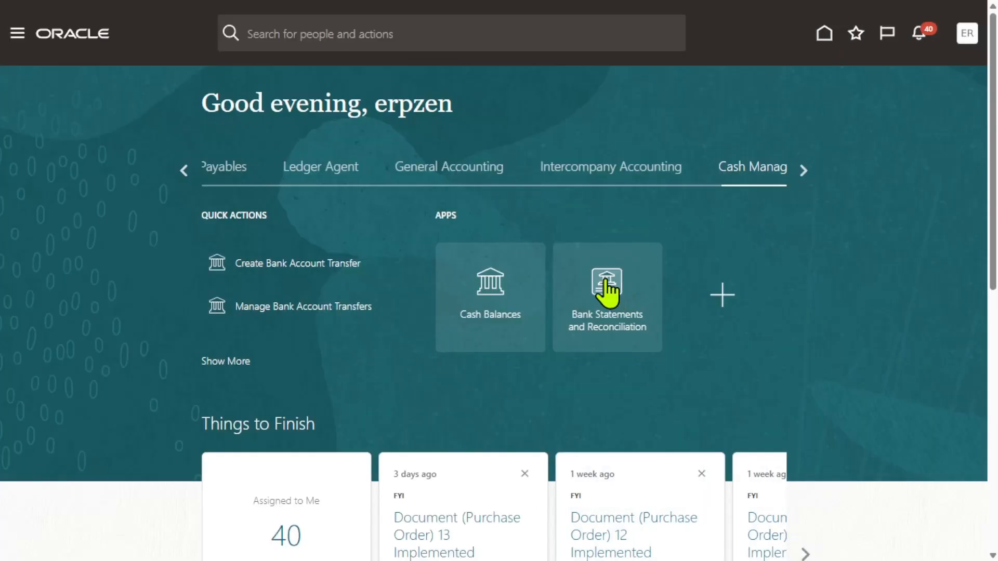
{"action": "left_click", "coordinate": [606, 283]}
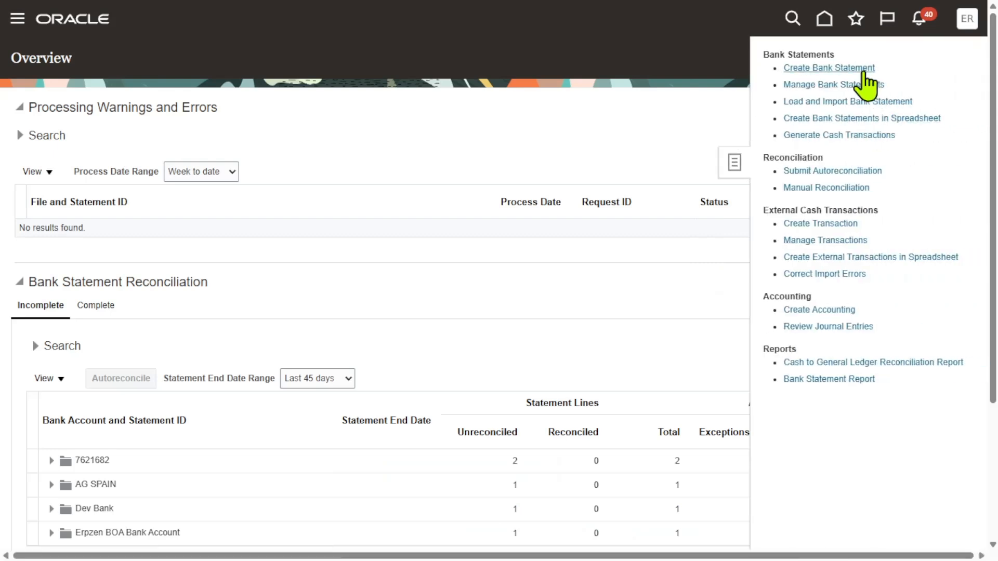
{"action": "left_click", "coordinate": [853, 66]}
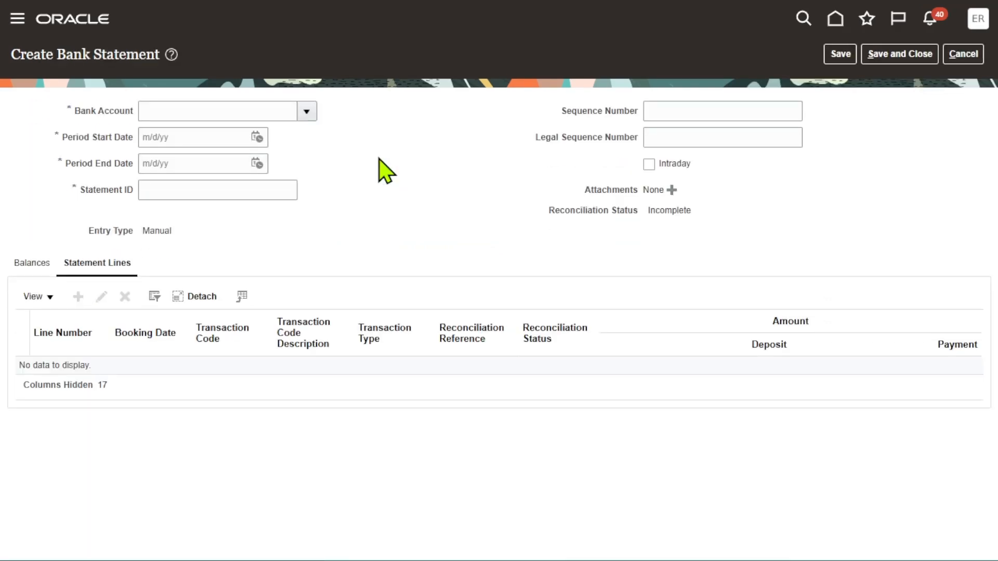
Select the Erpzen RI Bank Account and set the statement period from 6/1/26 to 6/30/26
{"action": "left_click", "coordinate": [306, 111]}
{"action": "left_click", "coordinate": [234, 159]}
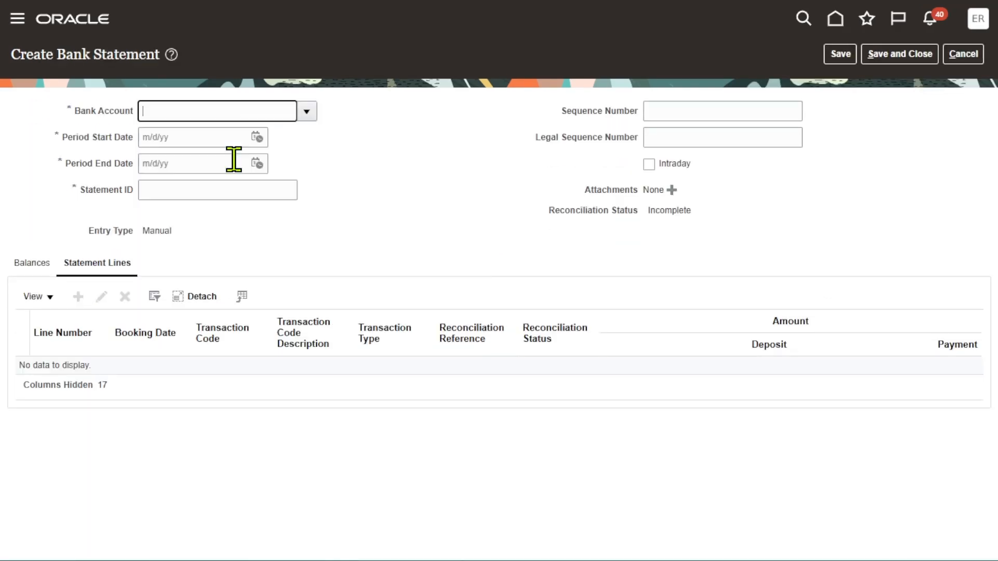
{"action": "left_click", "coordinate": [258, 137]}
{"action": "left_click", "coordinate": [301, 206]}
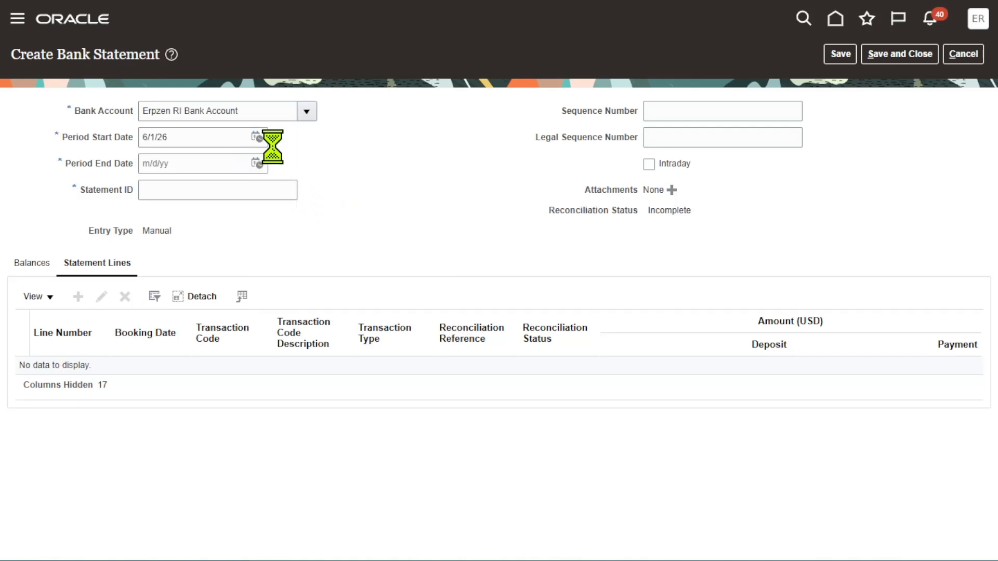
{"action": "left_click", "coordinate": [257, 163]}
{"action": "left_click", "coordinate": [328, 318]}
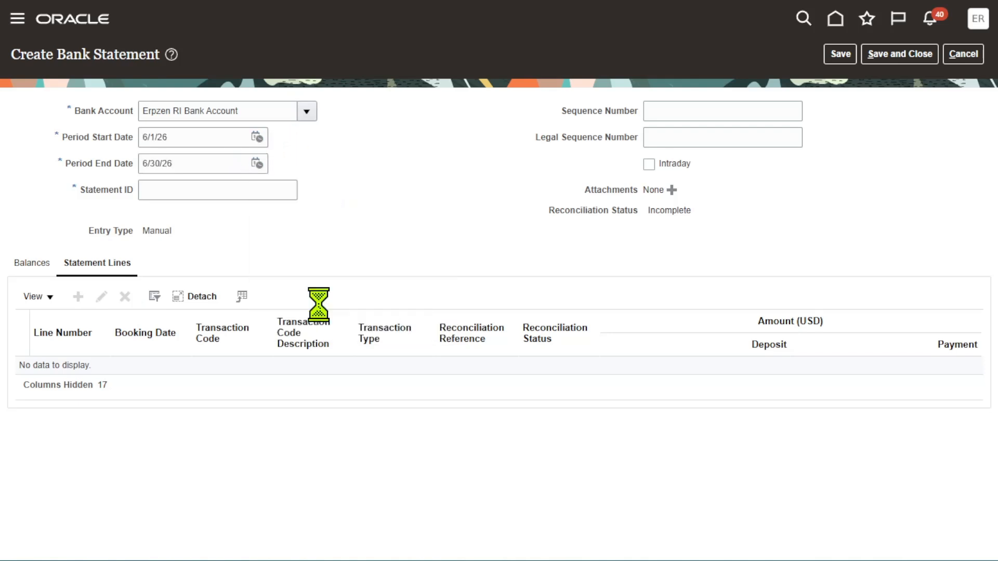
Enter po as the statement ID and add a new statement line
{"action": "left_click", "coordinate": [263, 192]}
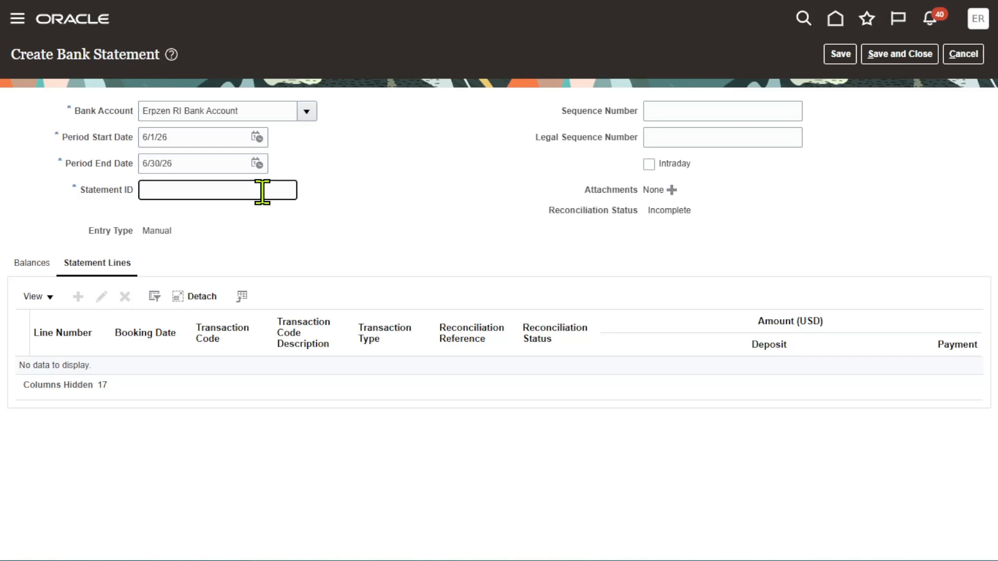
{"action": "left_click", "coordinate": [506, 213]}
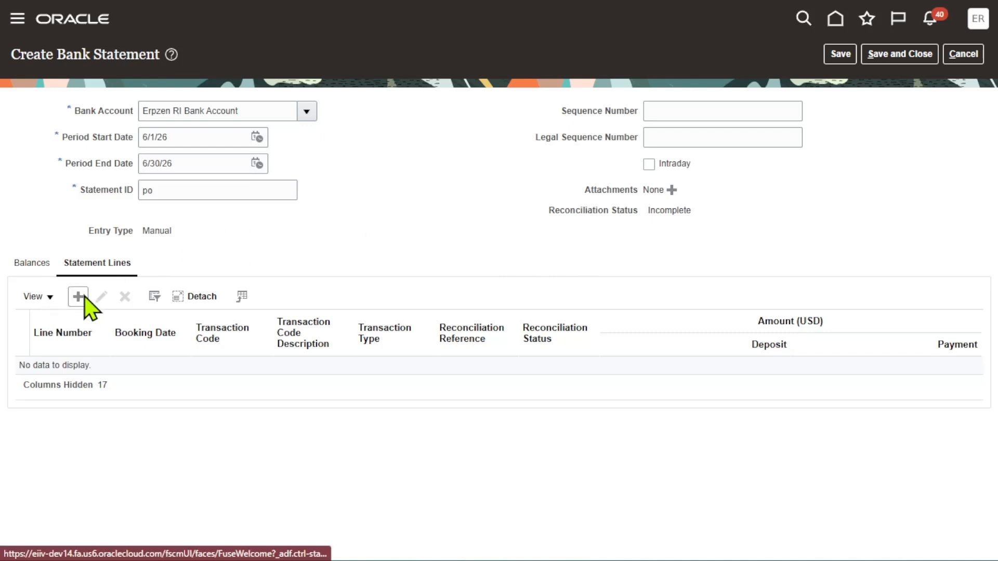
{"action": "left_click", "coordinate": [79, 297]}
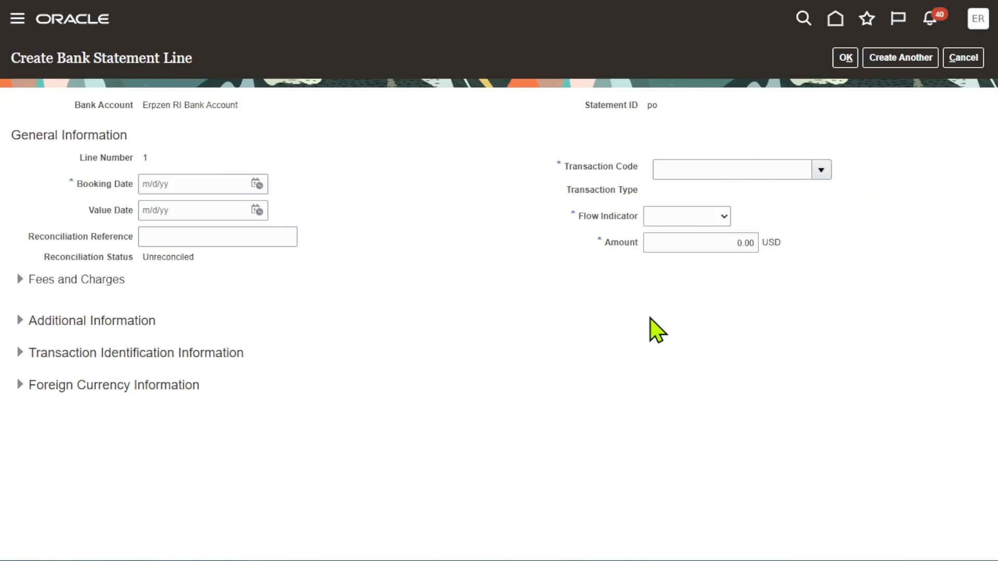
Review the spreadsheet line's transaction code, type, amount, currency, booking date and credit debit indicator
{"action": "key", "text": "alt+Tab"}
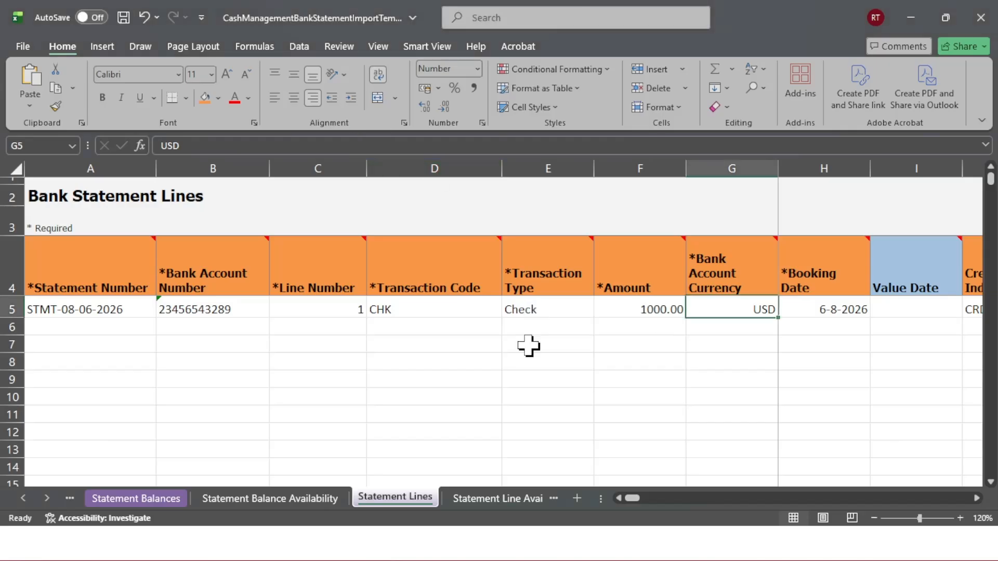
{"action": "left_click", "coordinate": [424, 303]}
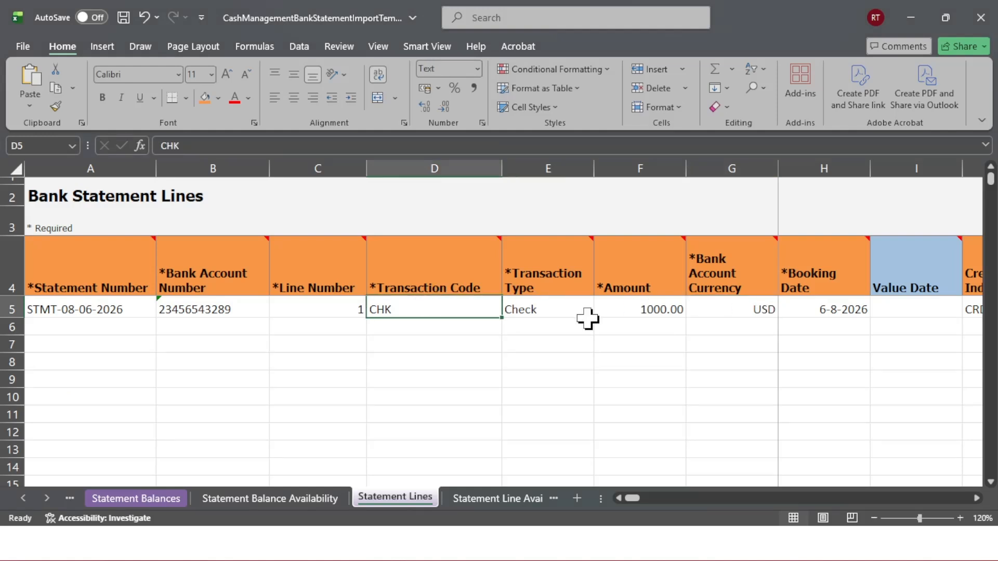
{"action": "left_click", "coordinate": [540, 306]}
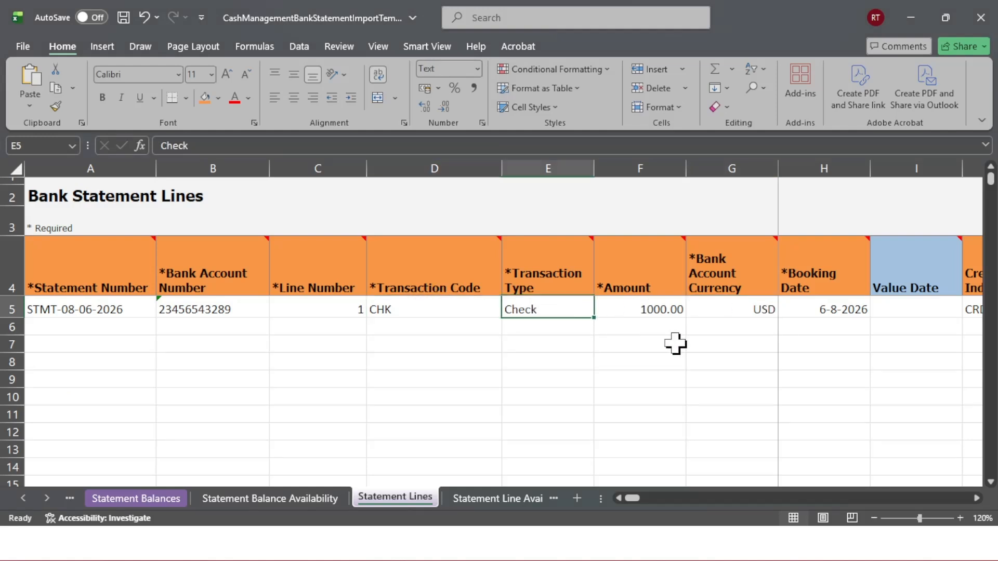
{"action": "left_click", "coordinate": [647, 309]}
{"action": "left_click", "coordinate": [718, 304]}
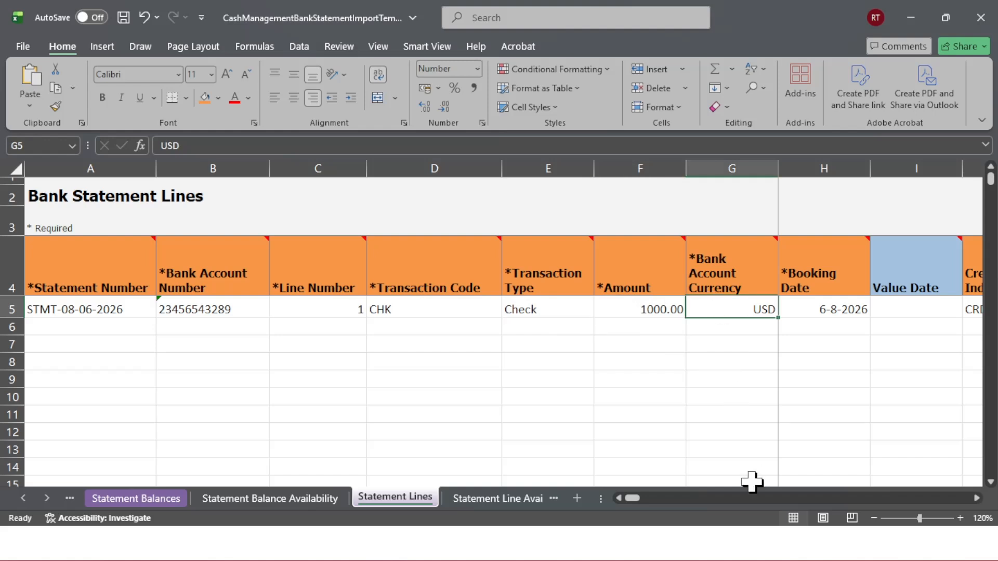
{"action": "left_click", "coordinate": [823, 312]}
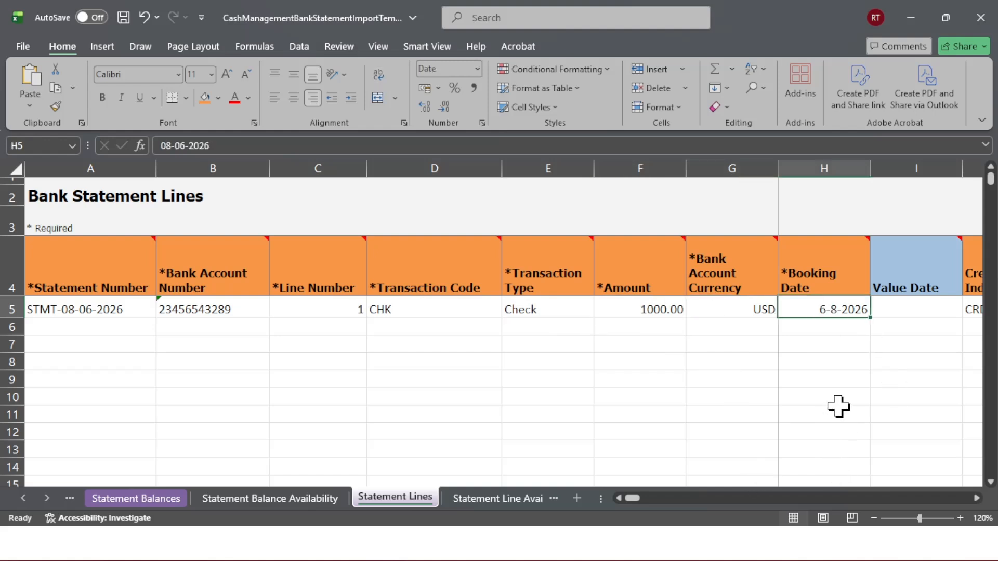
{"action": "key", "text": "Right"}
{"action": "key", "text": "Right"}
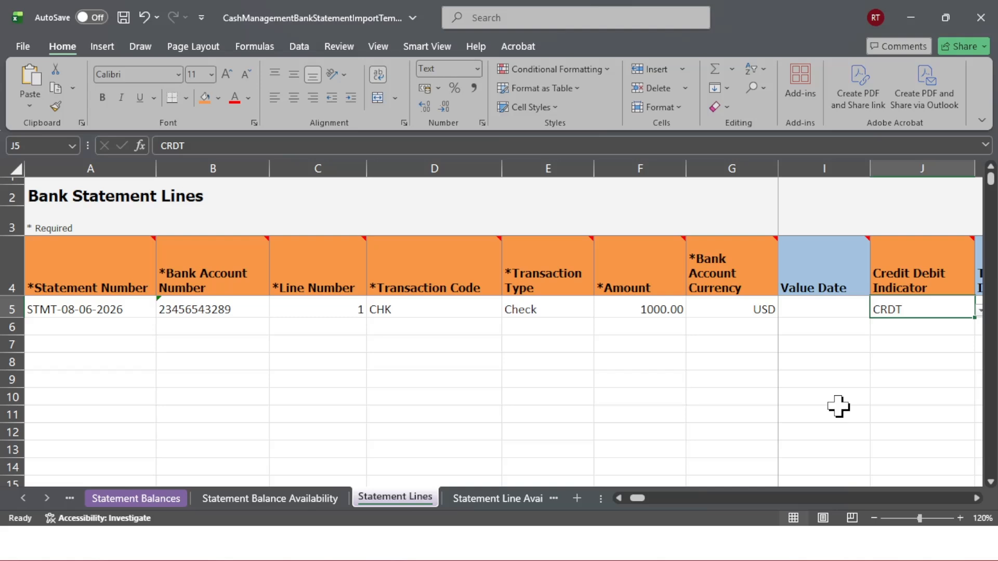
Switch back to the statement line form and view the Flow Indicator options without choosing one
{"action": "key", "text": "super+Tab"}
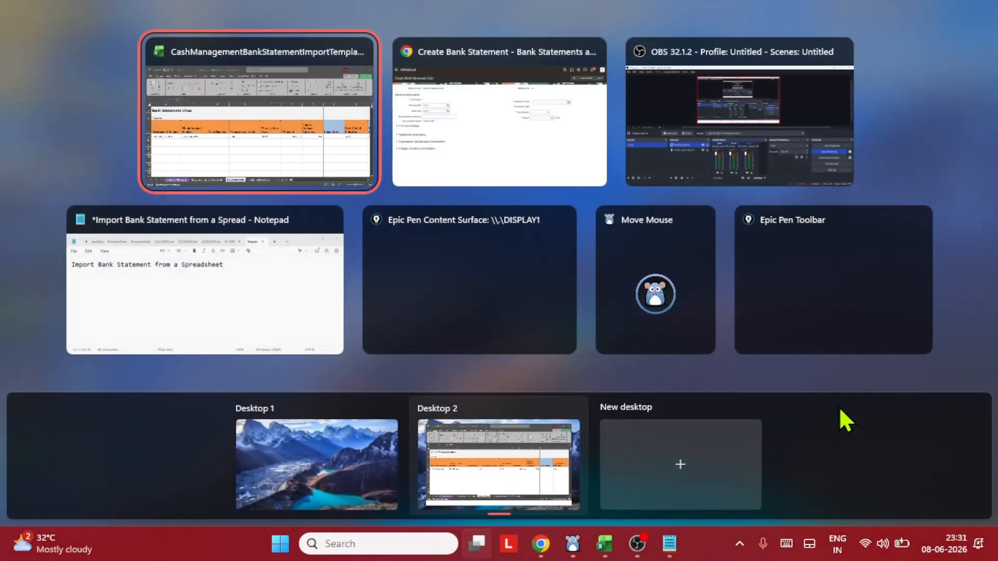
{"action": "left_click", "coordinate": [499, 96]}
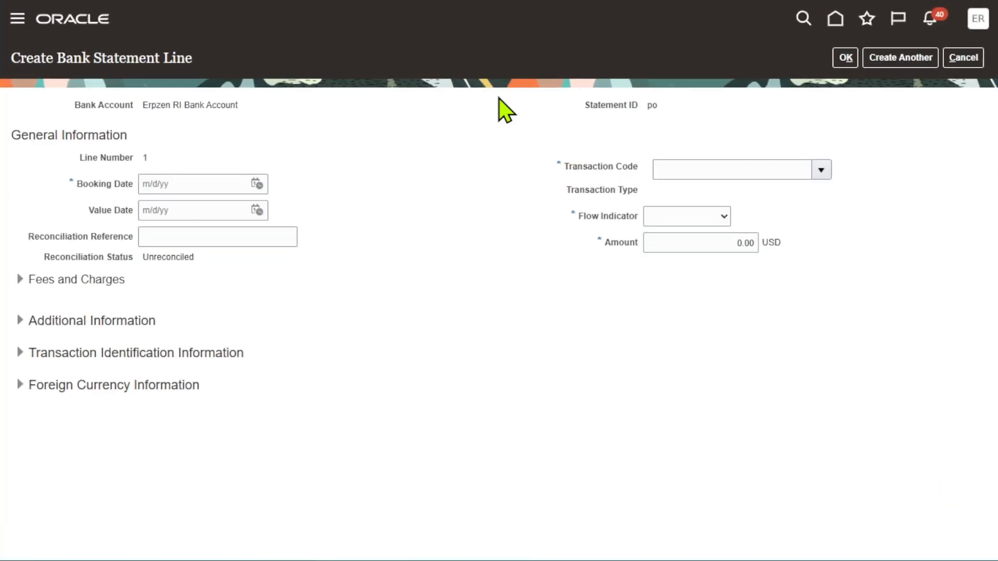
{"action": "left_click", "coordinate": [701, 218]}
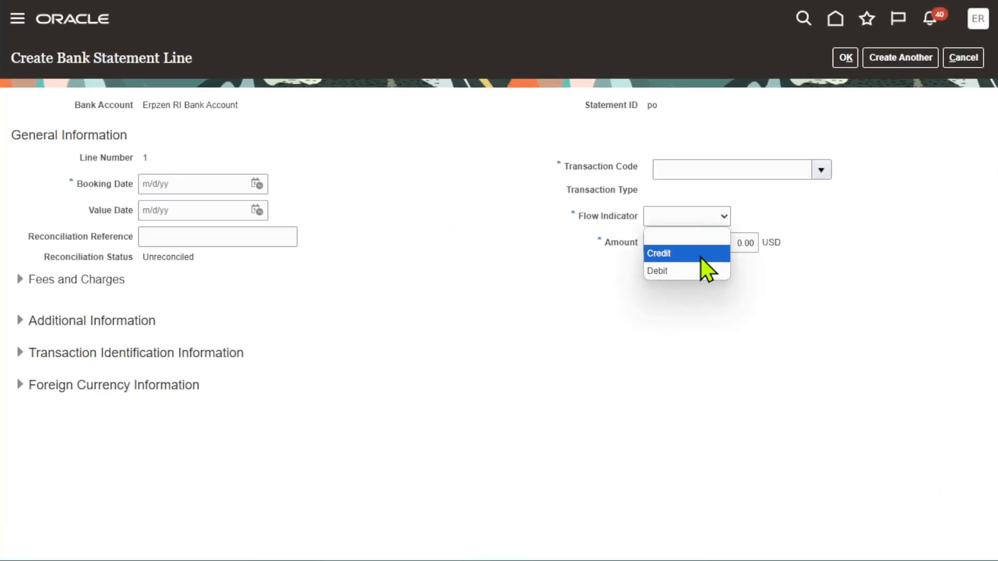
{"action": "left_click", "coordinate": [837, 228]}
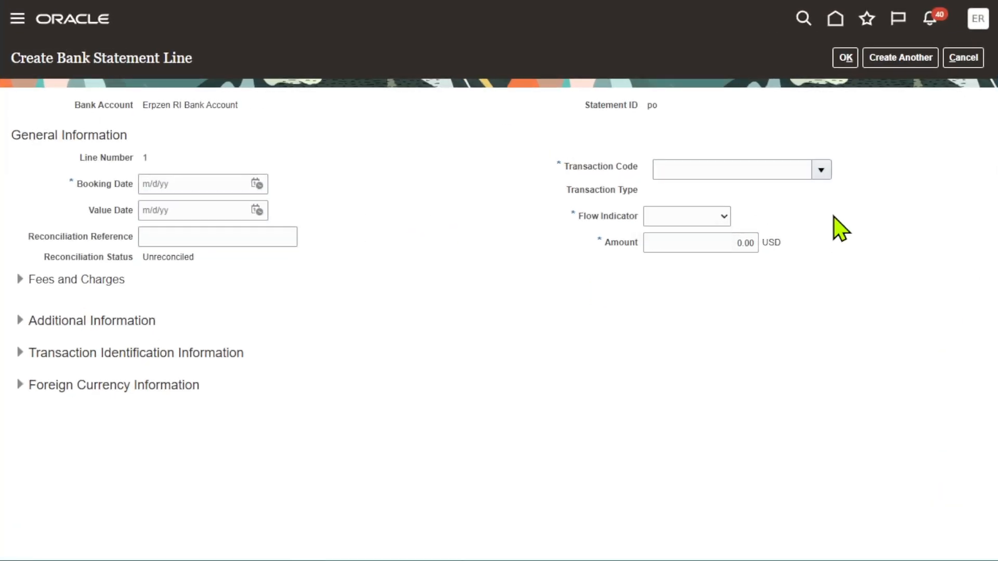
Review the spreadsheet line's transaction identifier and check number columns
{"action": "key", "text": "alt+Tab"}
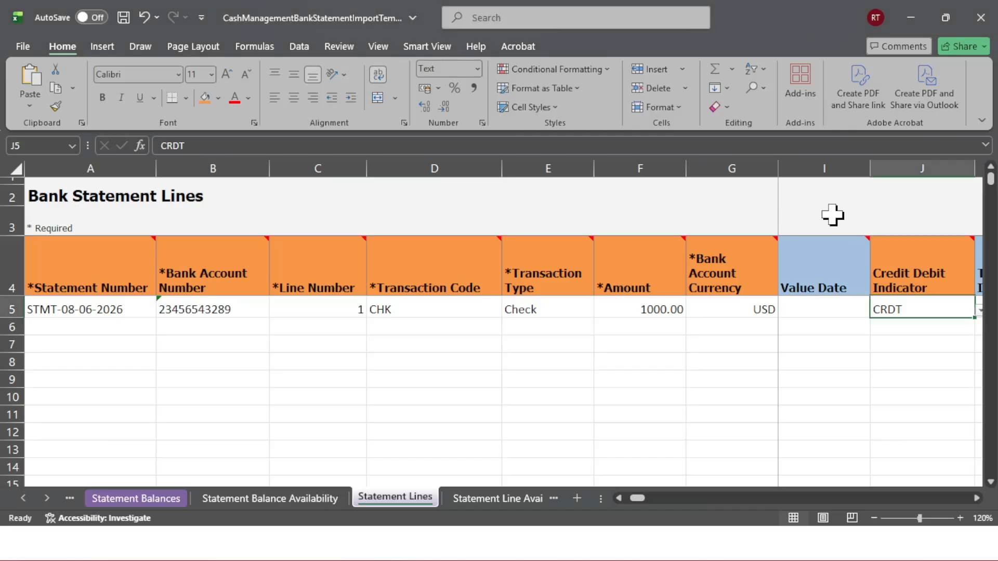
{"action": "key", "text": "Tab"}
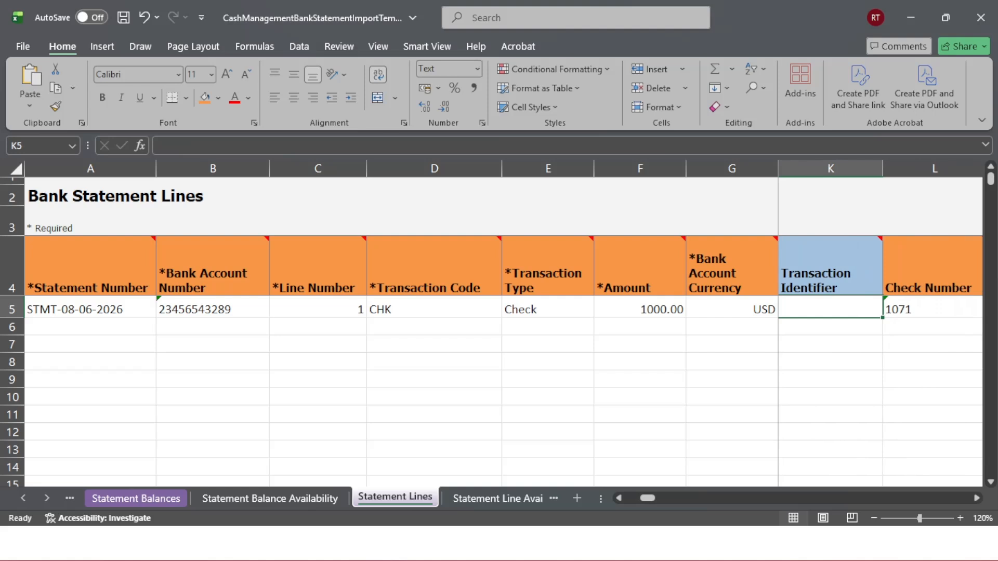
{"action": "key", "text": "Tab"}
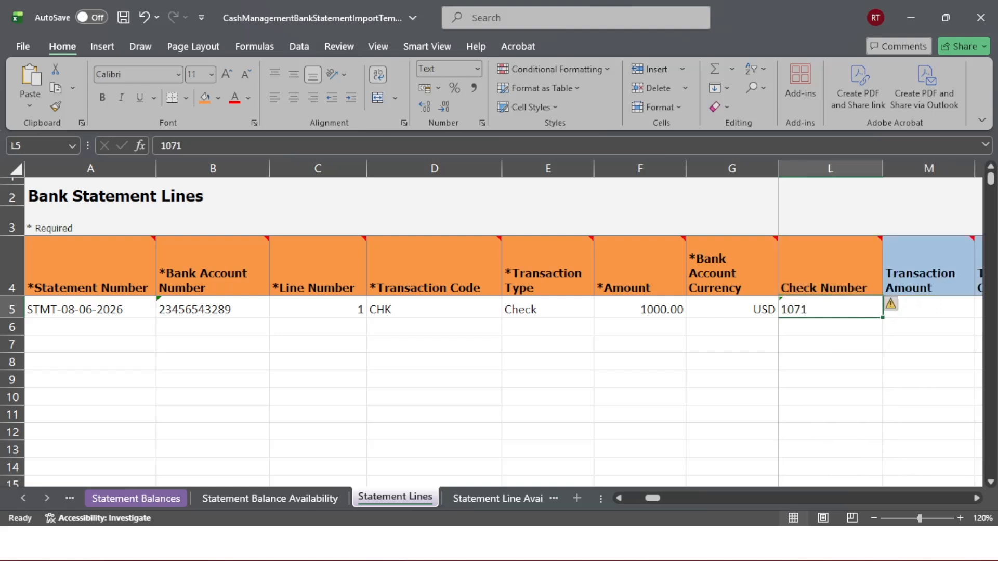
Compare the line form's reconciliation reference field with the spreadsheet's check number
{"action": "key", "text": "alt+Tab"}
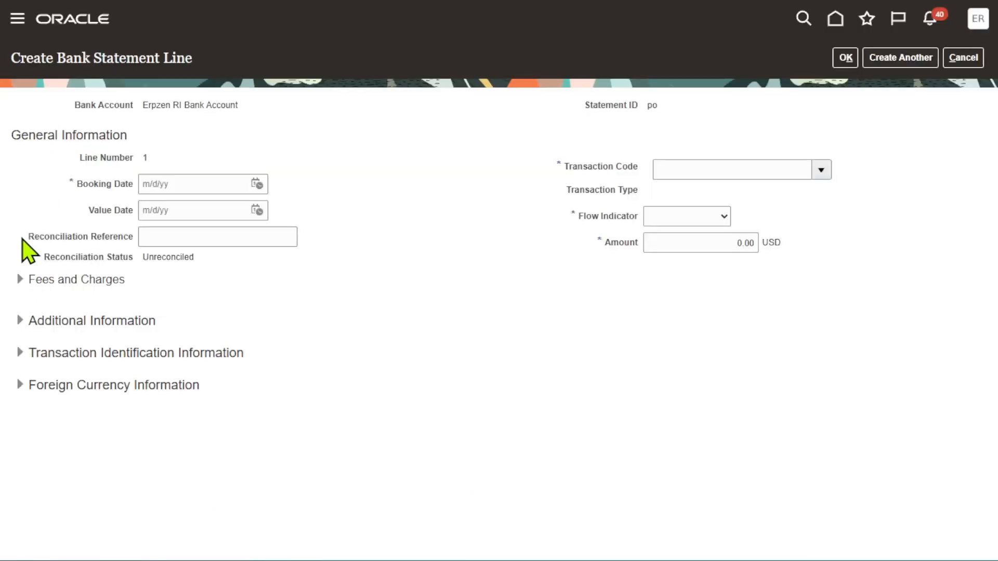
{"action": "left_click_drag", "start_coordinate": [22, 238], "coordinate": [134, 258]}
{"action": "left_click", "coordinate": [403, 290]}
{"action": "key", "text": "alt+Tab"}
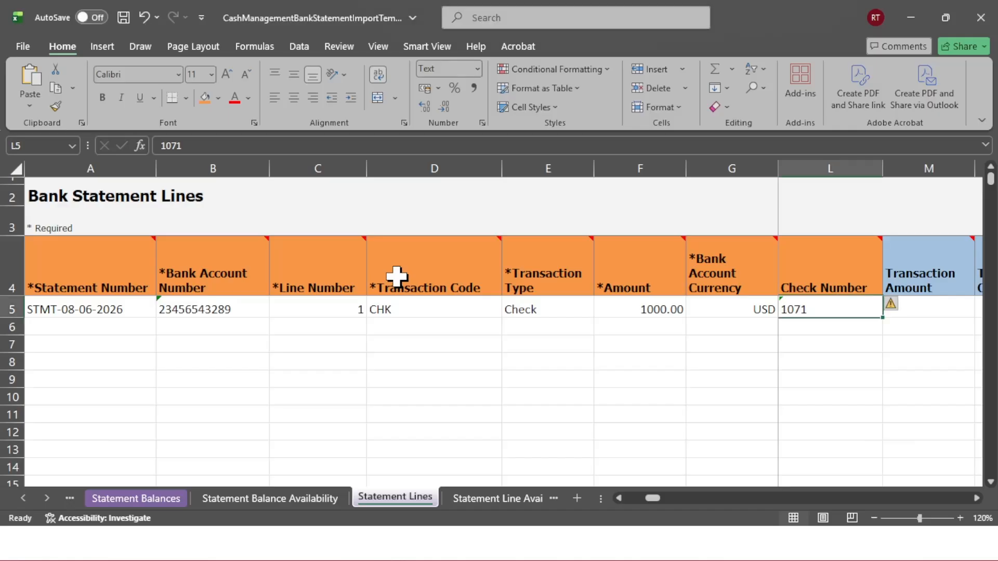
Browse through the remaining columns of the statement line row in the spreadsheet
{"action": "mouse_move", "coordinate": [397, 277]}
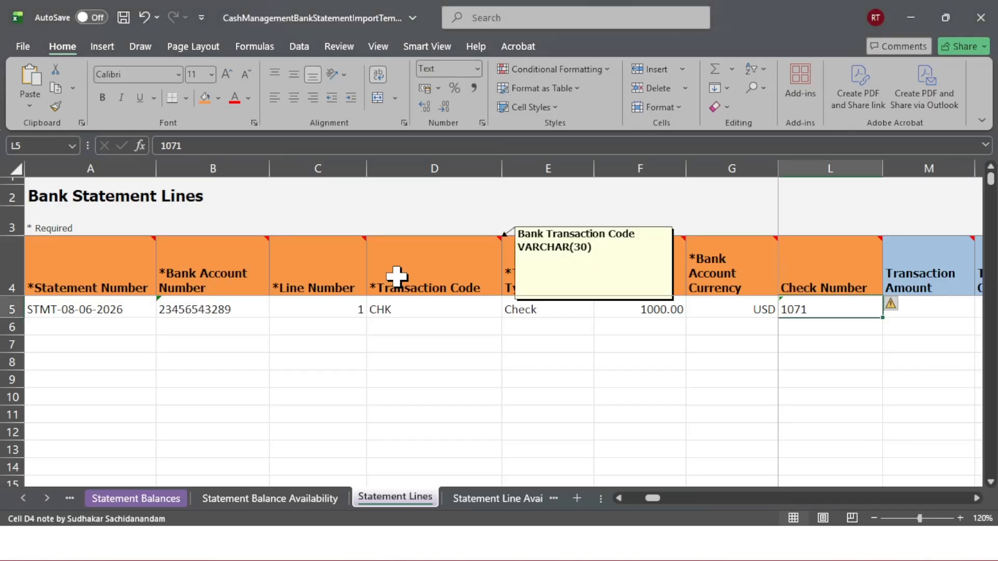
{"action": "key", "text": "Tab"}
{"action": "key", "text": "Tab"}
{"action": "key", "text": "Tab"}
{"action": "key", "text": "Tab"}
{"action": "key", "text": "Tab"}
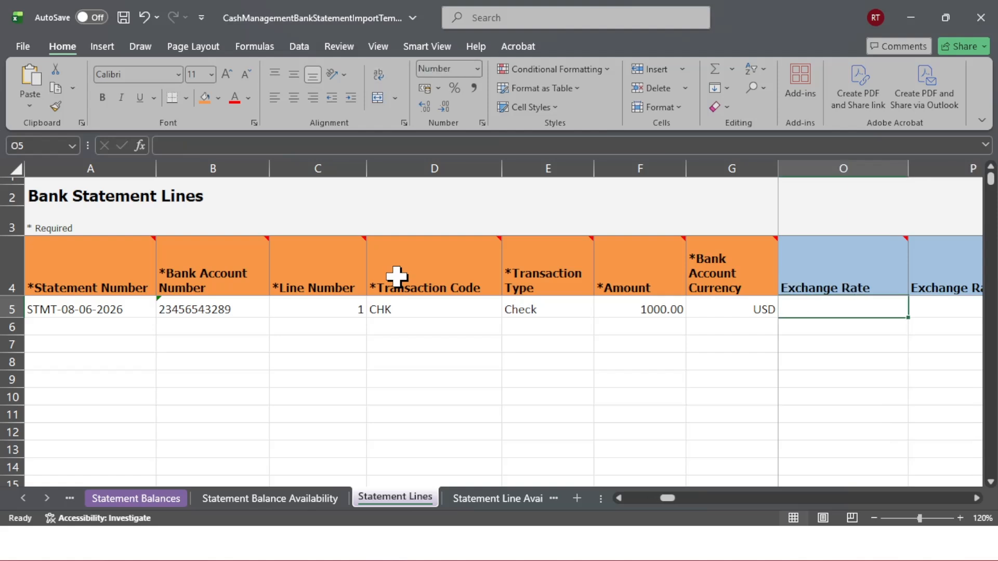
{"action": "key", "text": "Tab"}
{"action": "key", "text": "Tab"}
{"action": "key", "text": "Tab"}
{"action": "key", "text": "Tab"}
{"action": "key", "text": "Tab"}
{"action": "key", "text": "Tab"}
{"action": "key", "text": "Tab"}
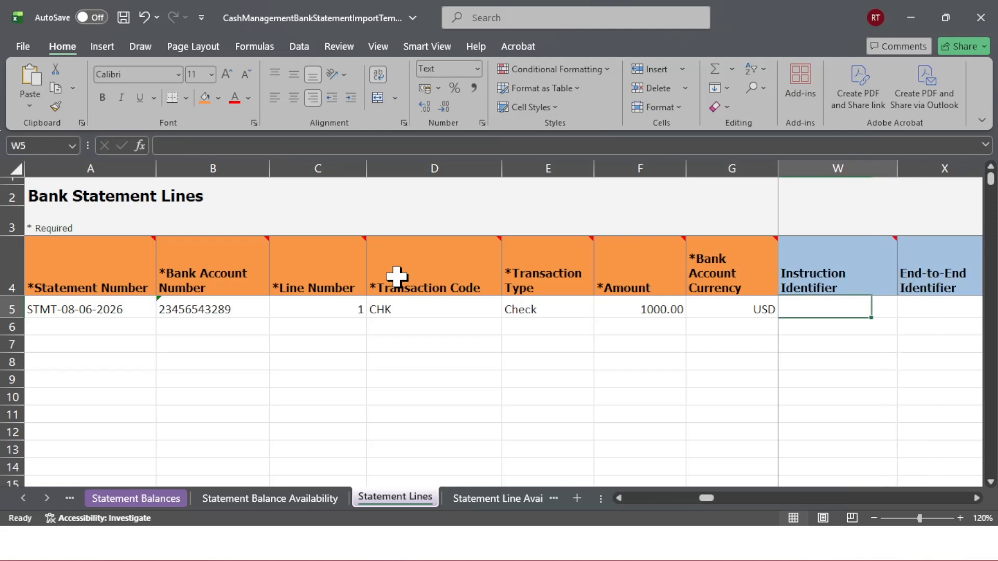
{"action": "key", "text": "Tab"}
{"action": "key", "text": "Tab"}
{"action": "key", "text": "Tab"}
{"action": "key", "text": "Tab"}
{"action": "key", "text": "Tab"}
{"action": "key", "text": "Tab"}
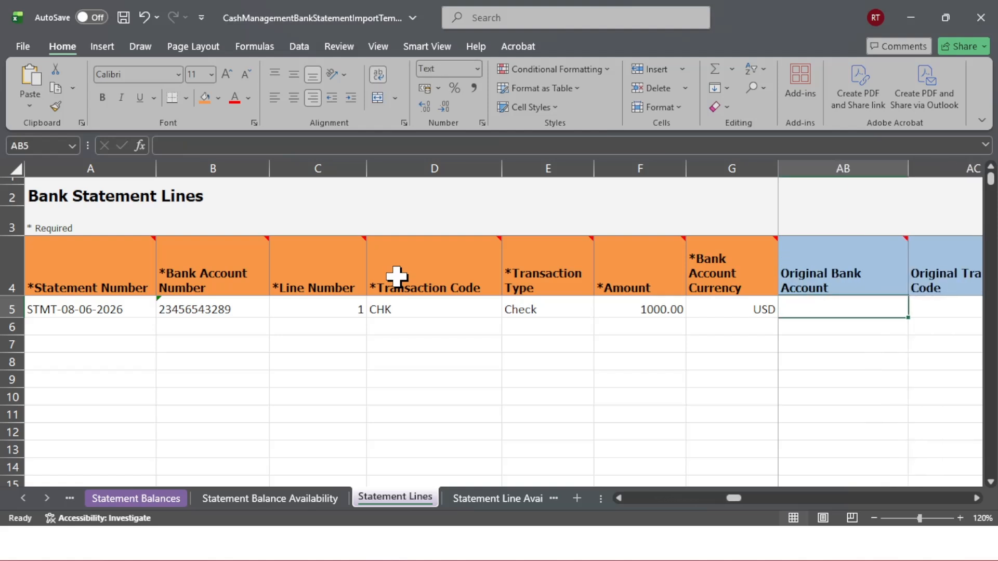
{"action": "key", "text": "Tab"}
{"action": "key", "text": "Tab"}
{"action": "key", "text": "Tab"}
{"action": "key", "text": "Tab"}
{"action": "key", "text": "Tab"}
{"action": "key", "text": "Tab"}
{"action": "key", "text": "Tab"}
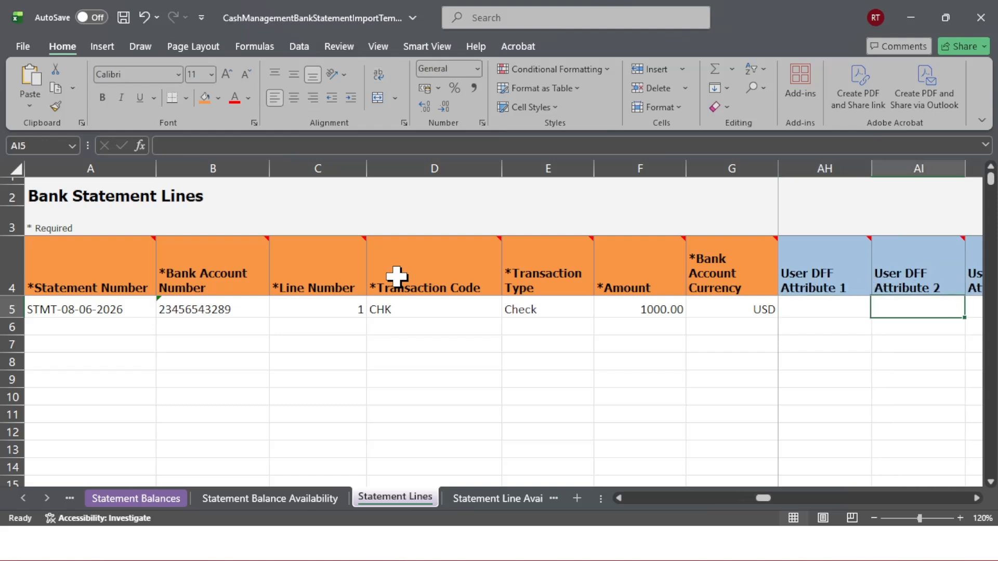
{"action": "key", "text": "Tab"}
{"action": "key", "text": "Tab"}
{"action": "key", "text": "Tab"}
{"action": "key", "text": "Tab"}
{"action": "key", "text": "Tab"}
{"action": "key", "text": "Tab"}
{"action": "key", "text": "Tab"}
{"action": "key", "text": "Tab"}
{"action": "key", "text": "Tab"}
{"action": "key", "text": "Tab"}
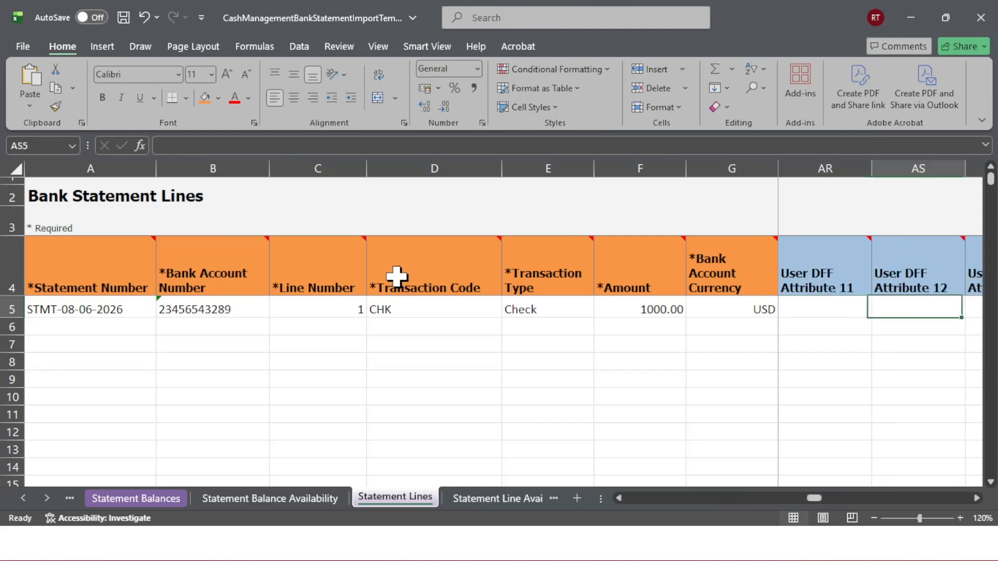
{"action": "key", "text": "Tab"}
{"action": "key", "text": "Right"}
{"action": "key", "text": "Right"}
{"action": "key", "text": "Right"}
{"action": "key", "text": "Right"}
{"action": "key", "text": "Right"}
{"action": "key", "text": "Right"}
{"action": "key", "text": "Right"}
{"action": "key", "text": "Right"}
{"action": "key", "text": "Right"}
{"action": "key", "text": "Right"}
{"action": "key", "text": "Right"}
{"action": "key", "text": "Right"}
{"action": "key", "text": "Right"}
{"action": "key", "text": "Right"}
{"action": "key", "text": "Right"}
{"action": "key", "text": "Right"}
{"action": "key", "text": "Right"}
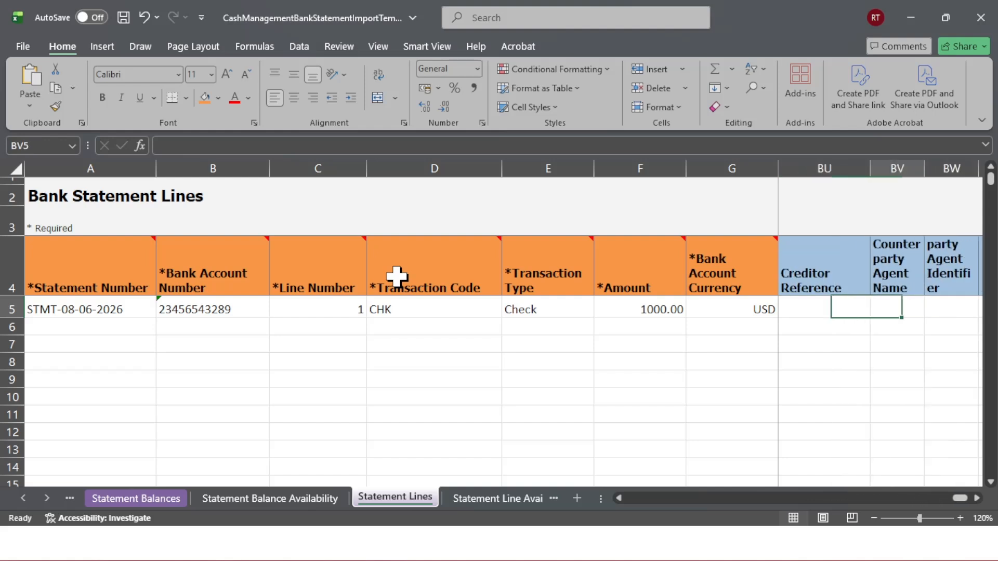
{"action": "key", "text": "Left"}
{"action": "key", "text": "Left"}
{"action": "key", "text": "Left"}
{"action": "key", "text": "Left"}
{"action": "key", "text": "Left"}
{"action": "key", "text": "Left"}
{"action": "key", "text": "Left"}
{"action": "key", "text": "Left"}
{"action": "key", "text": "Left"}
{"action": "key", "text": "Left"}
{"action": "key", "text": "Left"}
{"action": "key", "text": "Left"}
{"action": "key", "text": "Left"}
{"action": "key", "text": "Left"}
{"action": "key", "text": "Left"}
{"action": "key", "text": "Left"}
{"action": "key", "text": "Left"}
{"action": "key", "text": "Left"}
{"action": "key", "text": "Left"}
{"action": "key", "text": "Left"}
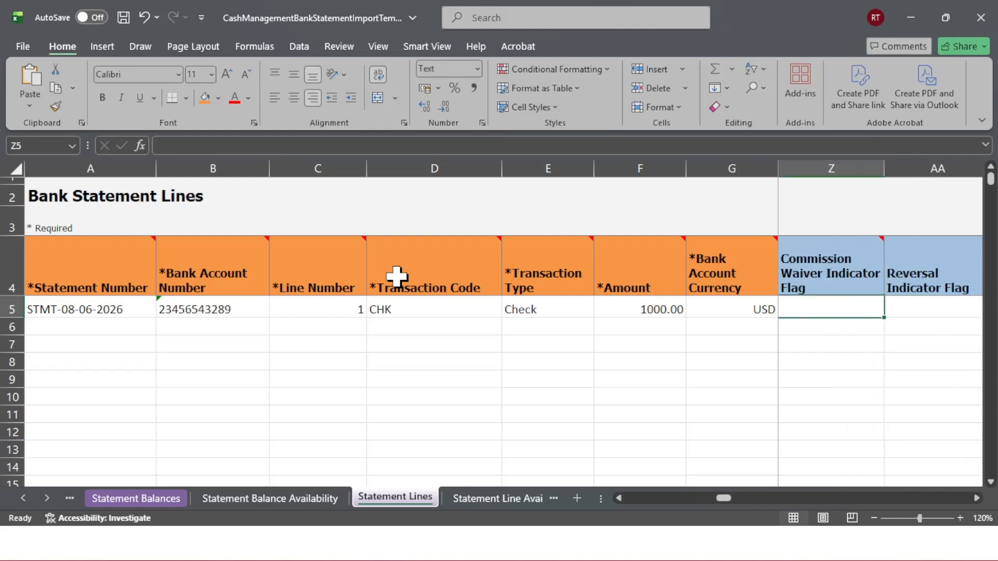
Go to the Instructions and CSV Generation sheet and run Generate CSV File
{"action": "left_click", "coordinate": [23, 498]}
{"action": "left_click", "coordinate": [23, 498]}
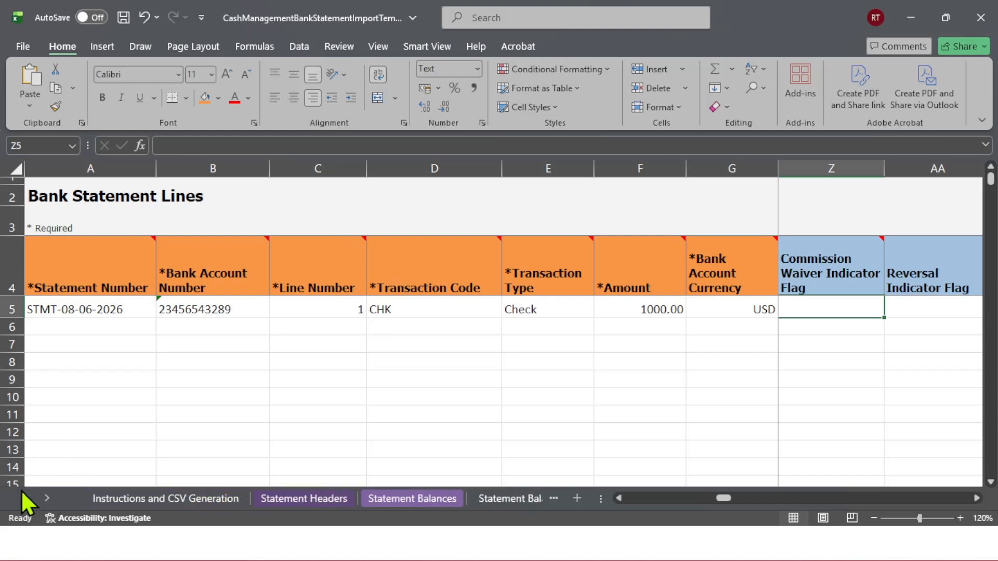
{"action": "left_click", "coordinate": [170, 498]}
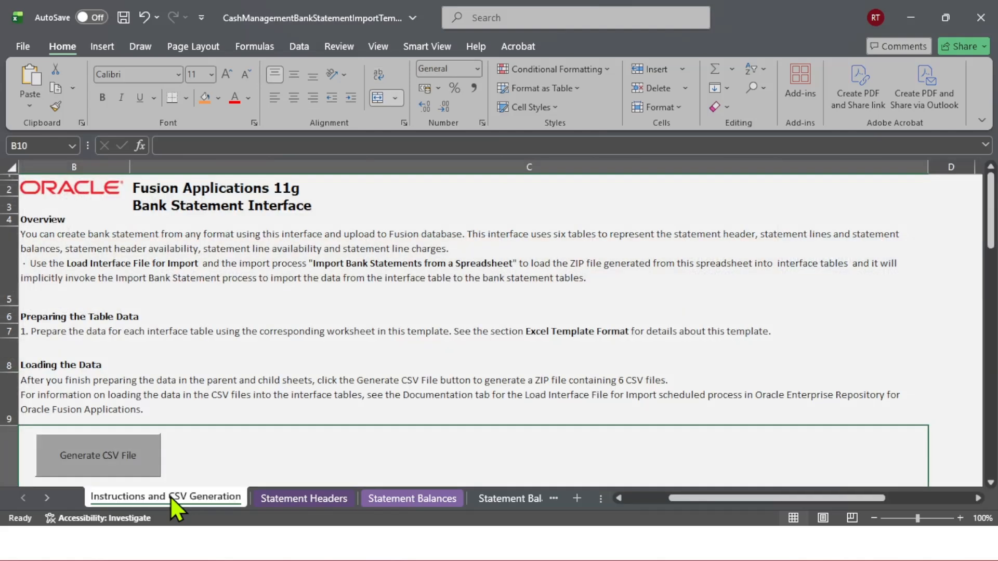
{"action": "left_click", "coordinate": [104, 457]}
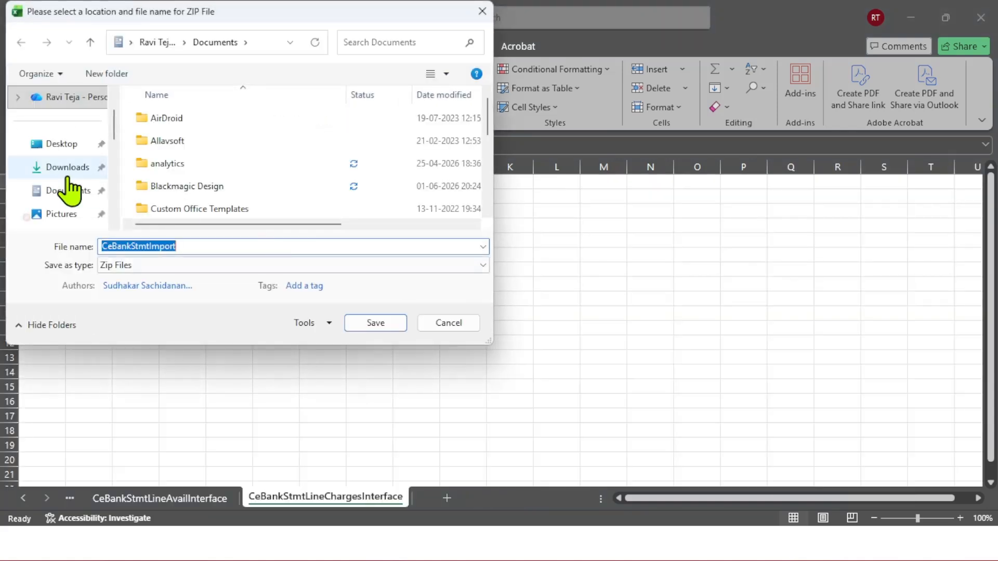
Create a new folder inside the Desktop's Cash Management DM folder and save the CeBankStmtImport ZIP file there
{"action": "scroll", "coordinate": [73, 188], "scroll_direction": "up", "scroll_amount": 2}
{"action": "left_click", "coordinate": [61, 197]}
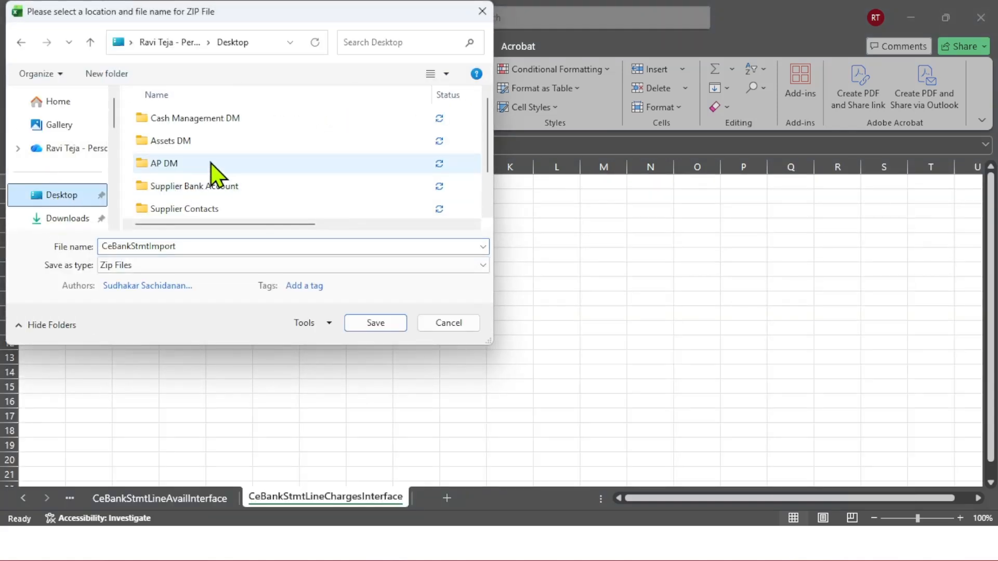
{"action": "double_click", "coordinate": [201, 120]}
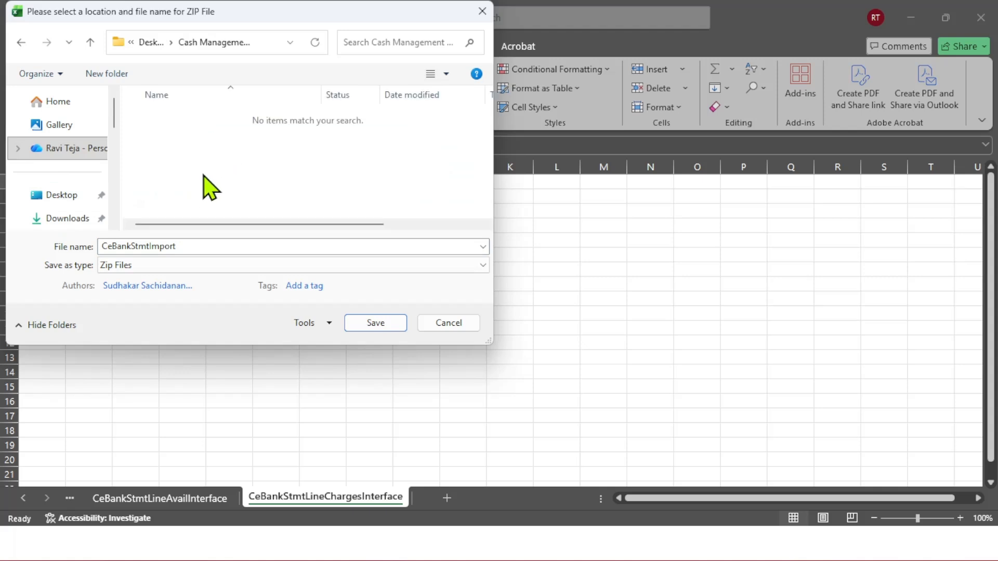
{"action": "right_click", "coordinate": [169, 162]}
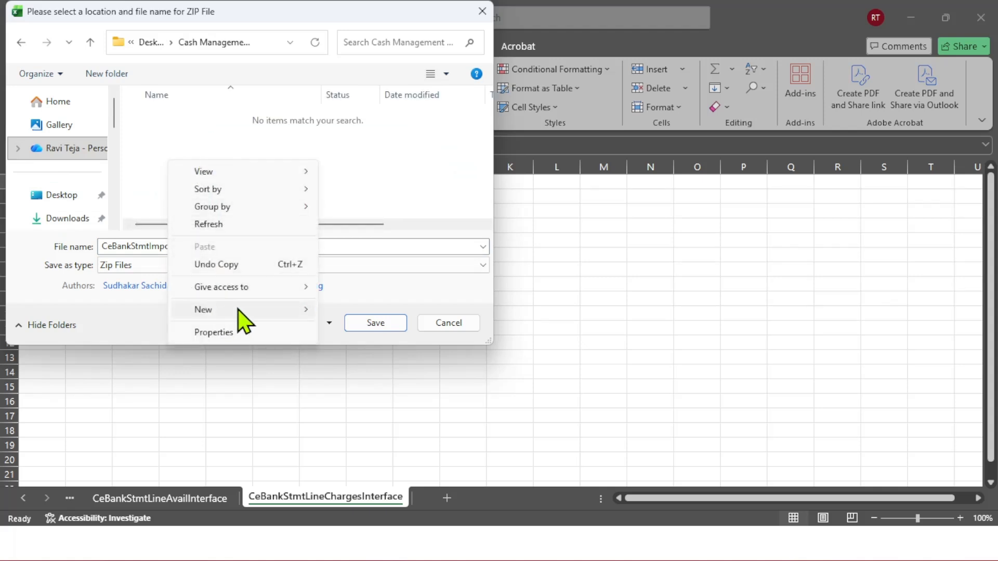
{"action": "mouse_move", "coordinate": [240, 321]}
{"action": "left_click", "coordinate": [341, 313]}
{"action": "left_click", "coordinate": [303, 170]}
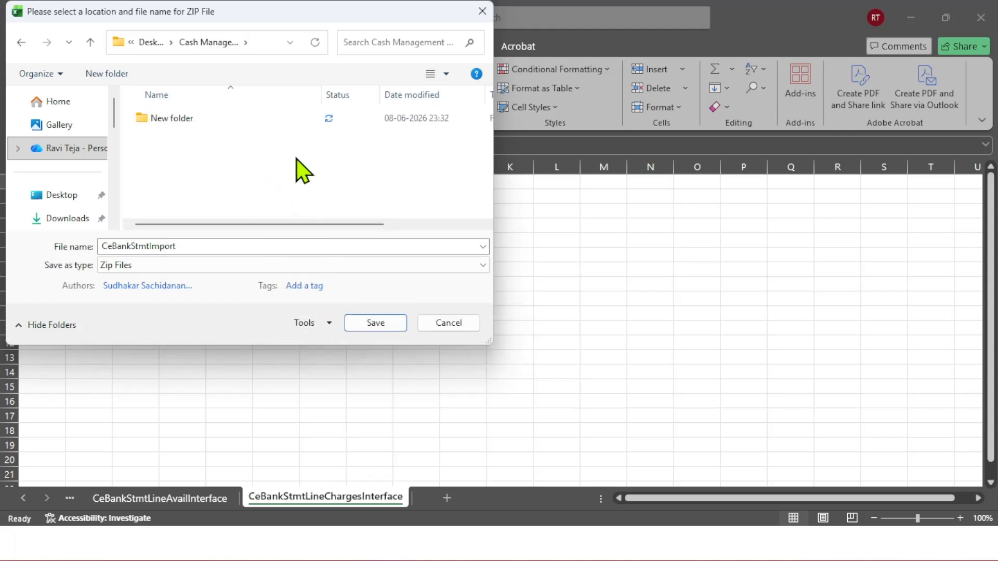
{"action": "double_click", "coordinate": [215, 130]}
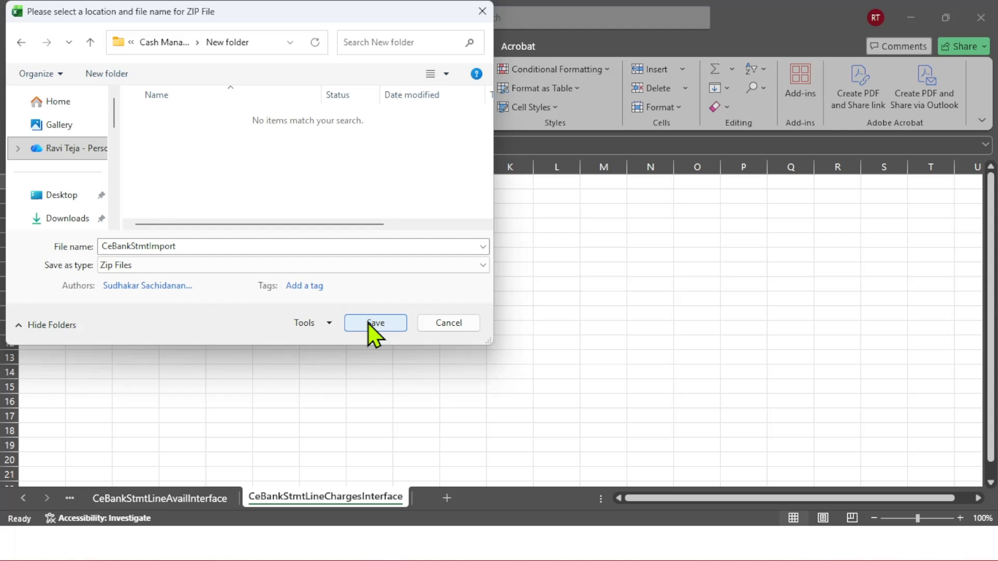
{"action": "left_click", "coordinate": [370, 325]}
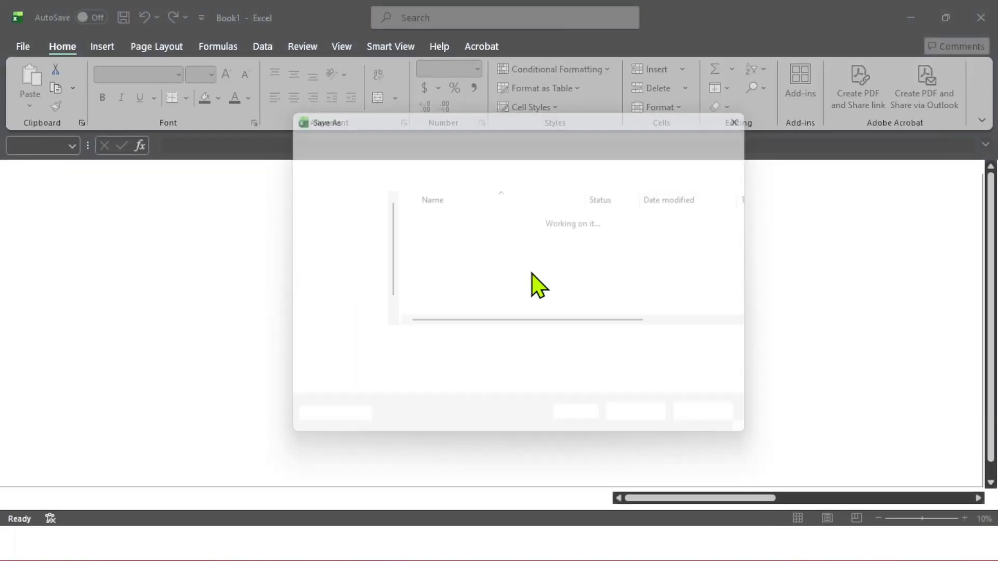
Save the CeBankStmtHeaderInterface CSV file into the new folder under Cash Management DM
{"action": "scroll", "coordinate": [338, 265], "scroll_direction": "up", "scroll_amount": 3}
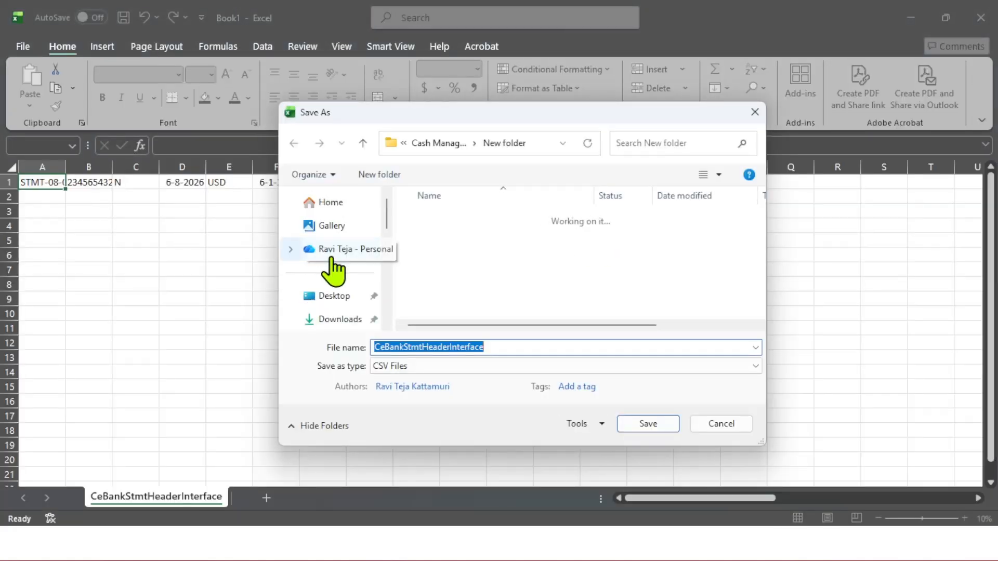
{"action": "left_click", "coordinate": [341, 295]}
{"action": "left_click", "coordinate": [479, 221]}
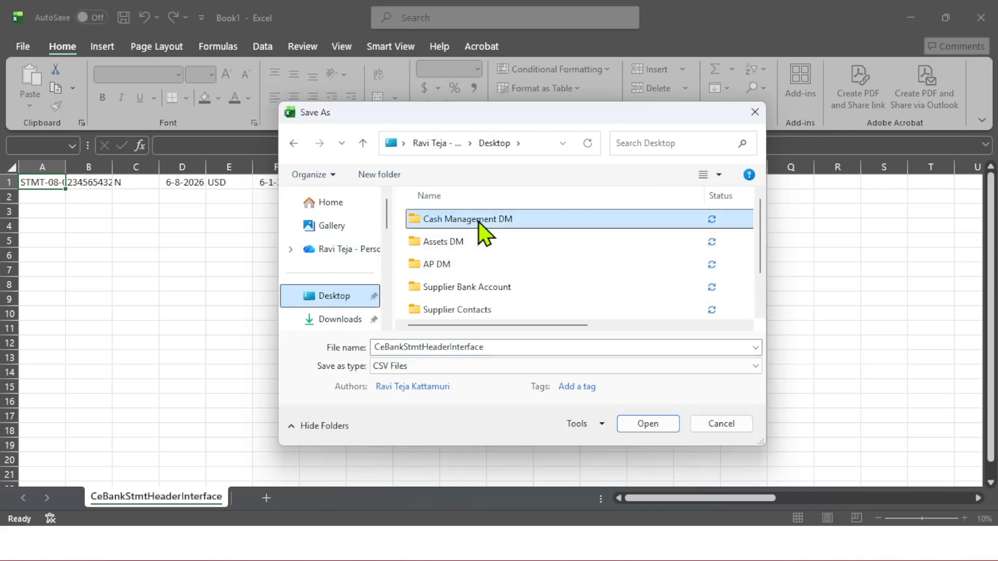
{"action": "double_click", "coordinate": [479, 221]}
{"action": "double_click", "coordinate": [478, 221]}
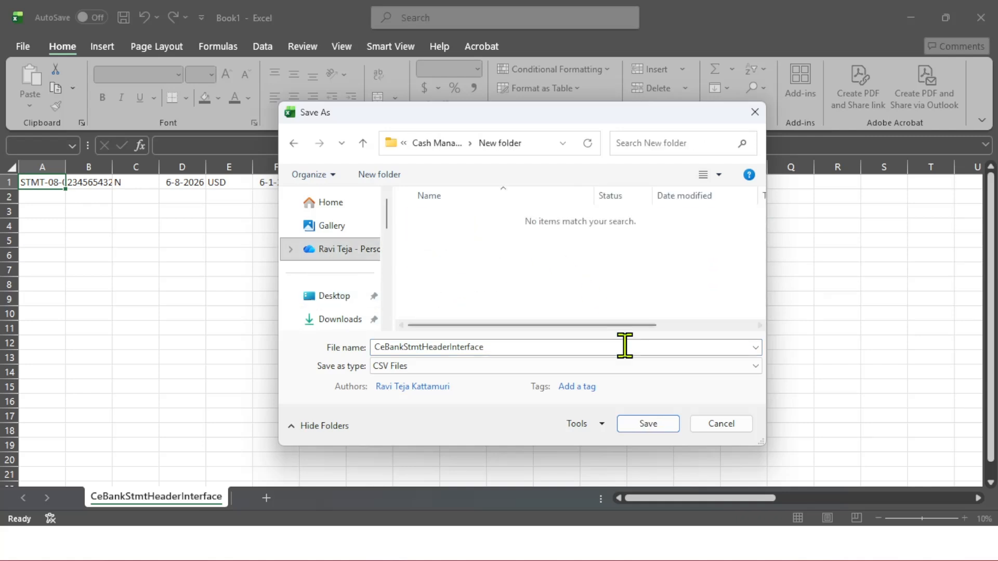
{"action": "left_click", "coordinate": [649, 424]}
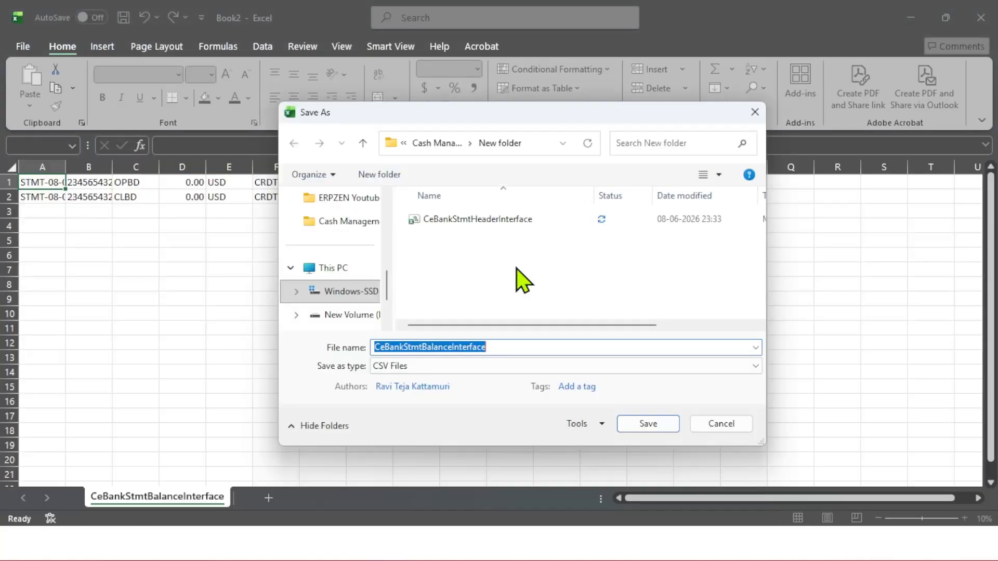
Save the CeBankStmtBalanceInterface CSV file into the same new folder under Cash Management DM
{"action": "scroll", "coordinate": [338, 286], "scroll_direction": "up", "scroll_amount": 3}
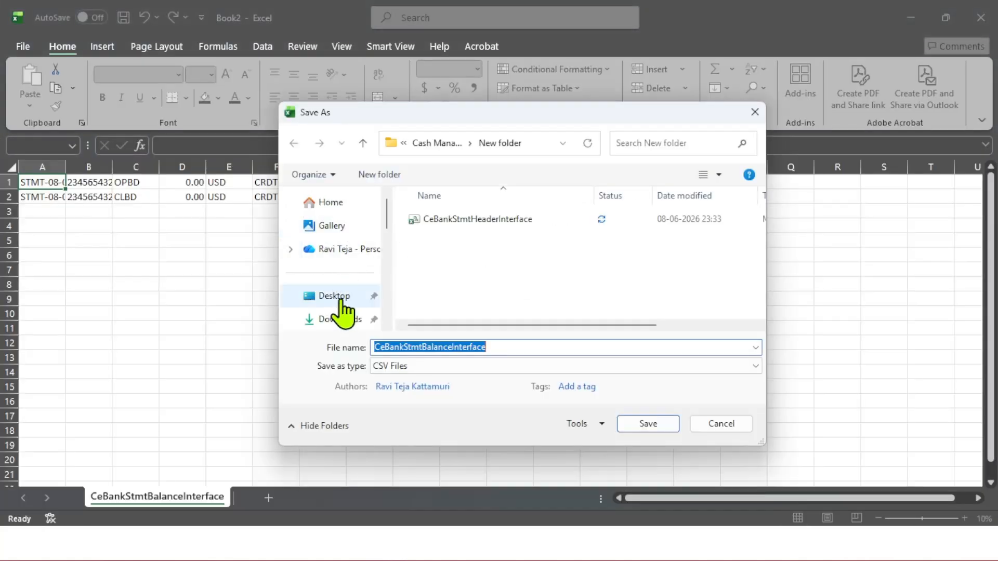
{"action": "left_click", "coordinate": [338, 298]}
{"action": "double_click", "coordinate": [477, 219]}
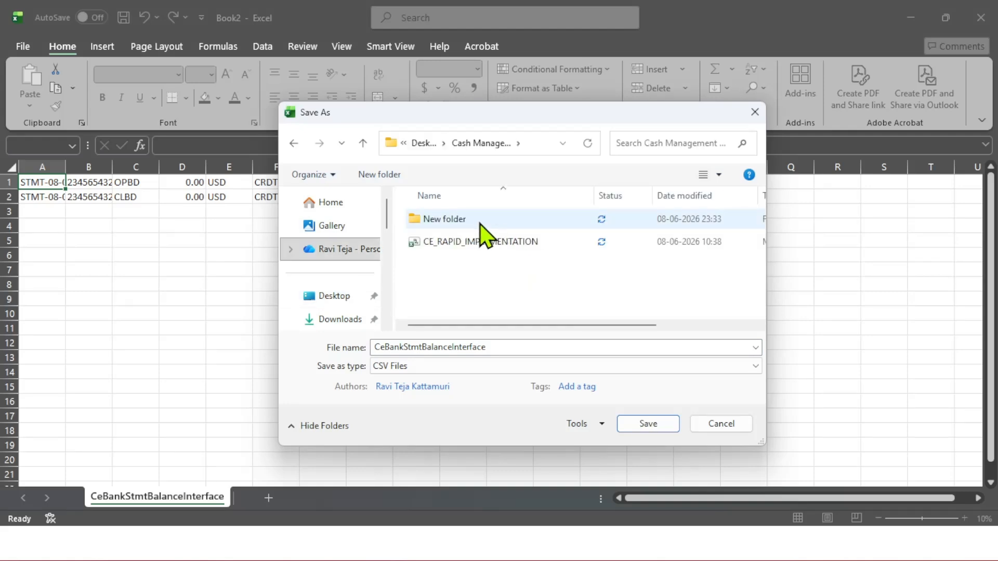
{"action": "double_click", "coordinate": [477, 219]}
{"action": "left_click", "coordinate": [664, 424]}
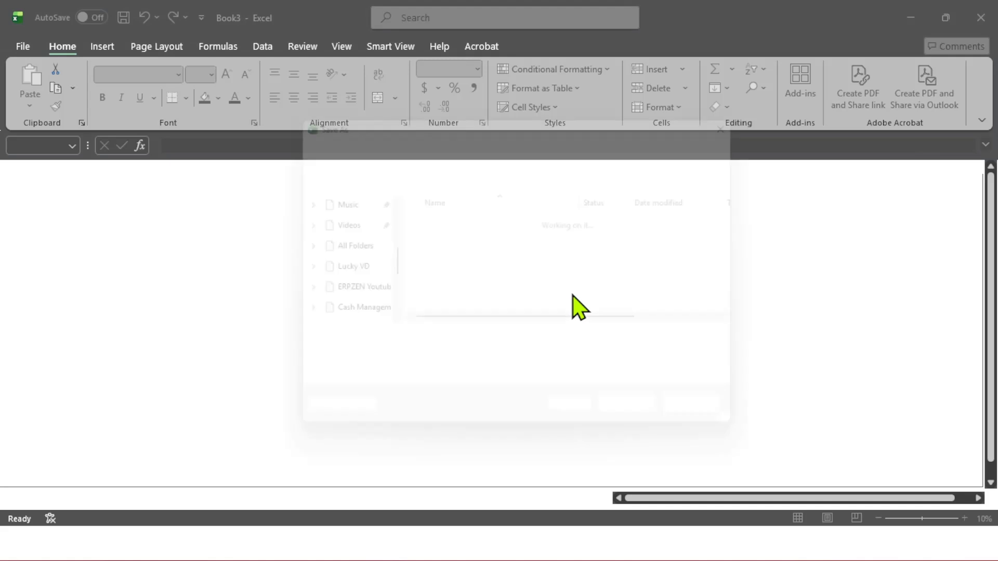
Save the CeBankStmtBalAvailInterface CSV file into the new folder under Cash Management DM
{"action": "scroll", "coordinate": [326, 276], "scroll_direction": "up", "scroll_amount": 3}
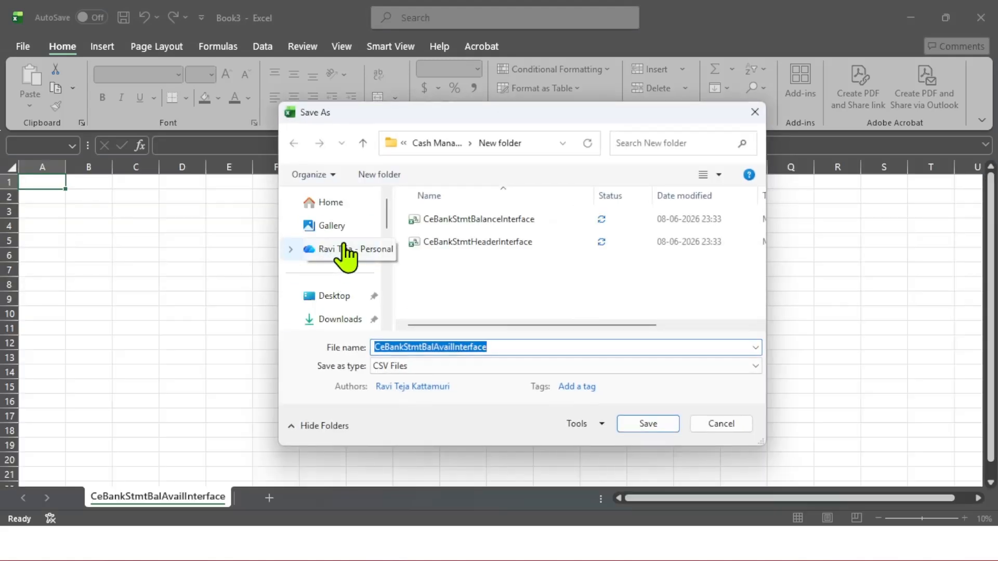
{"action": "left_click", "coordinate": [335, 296]}
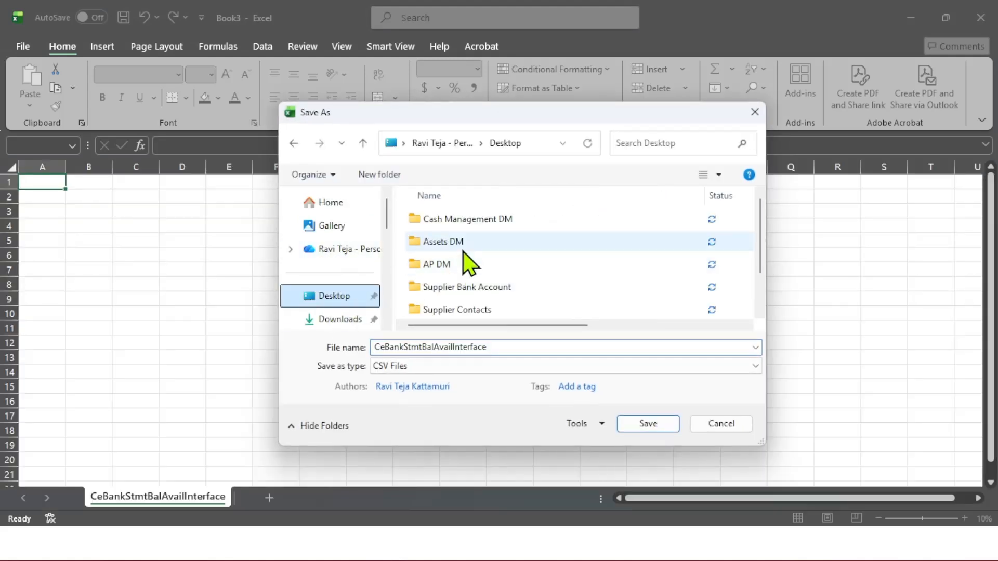
{"action": "double_click", "coordinate": [485, 225]}
{"action": "double_click", "coordinate": [468, 224]}
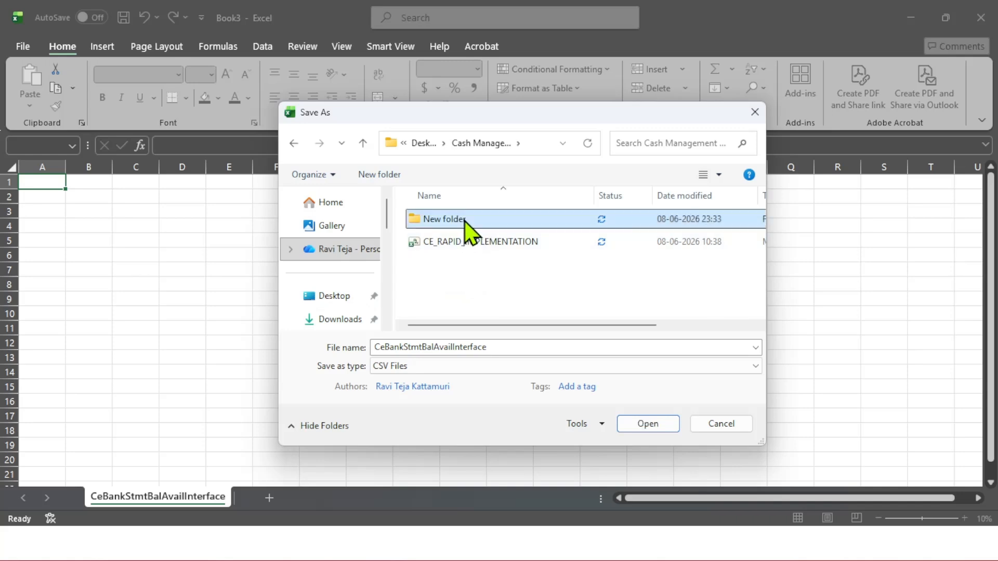
{"action": "left_click", "coordinate": [648, 424]}
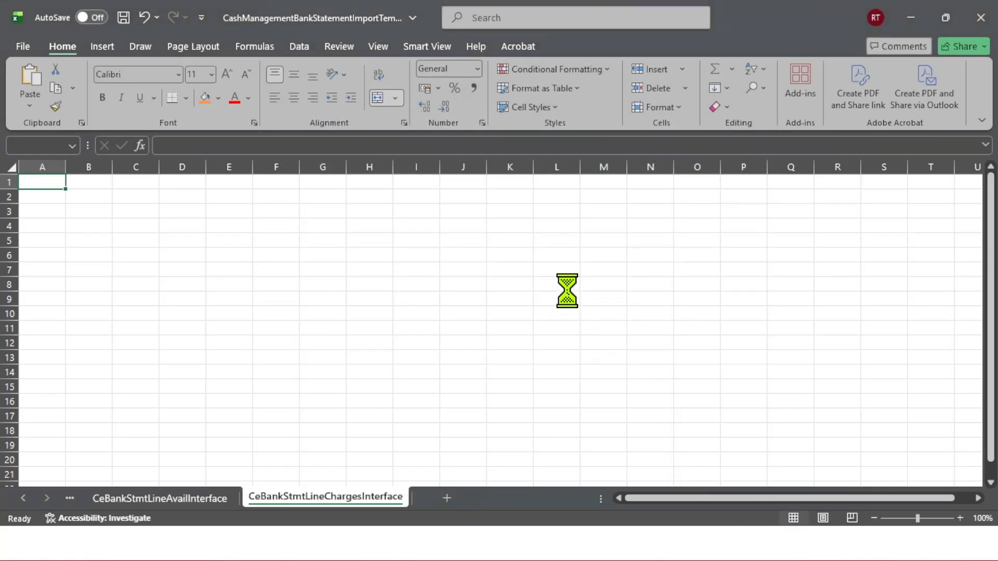
Save the CeBankStmtLineInterface CSV file into the new folder under Cash Management DM
{"action": "key", "text": "ctrl+n"}
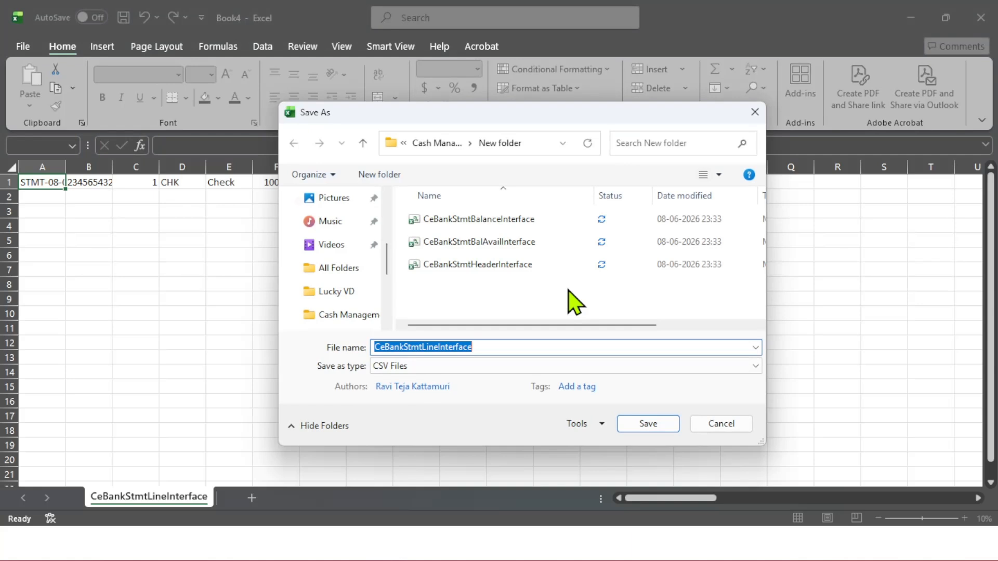
{"action": "scroll", "coordinate": [349, 250], "scroll_direction": "up", "scroll_amount": 3}
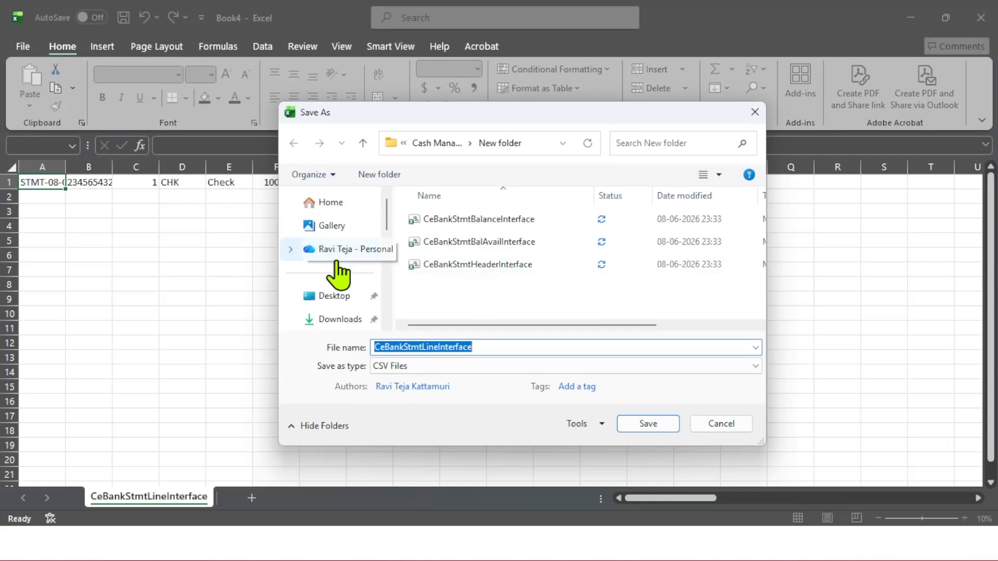
{"action": "left_click", "coordinate": [343, 297]}
{"action": "double_click", "coordinate": [471, 221]}
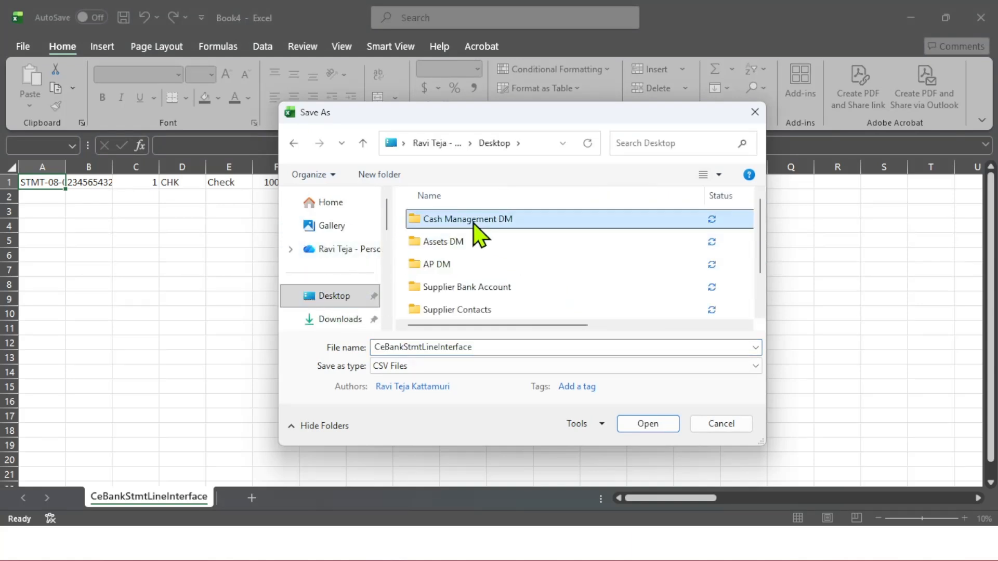
{"action": "double_click", "coordinate": [472, 219]}
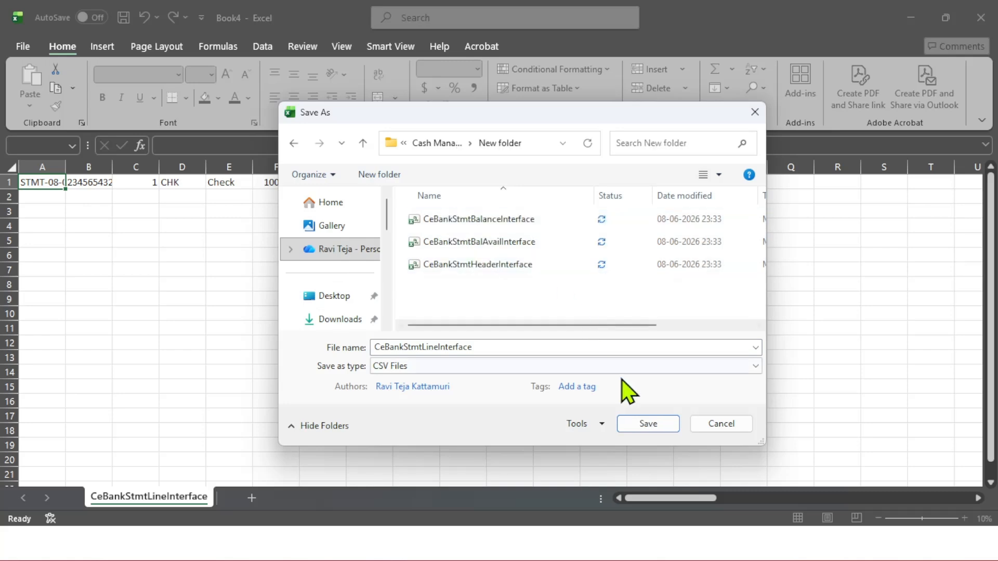
{"action": "left_click", "coordinate": [657, 424]}
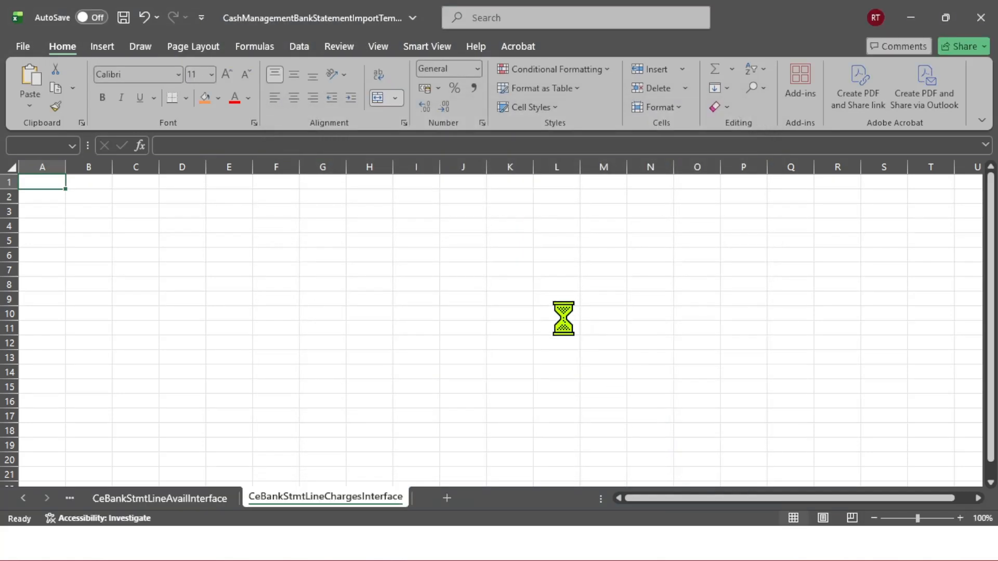
Save the CeBankStmtLineAvailInterface CSV file into the new folder under Cash Management DM
{"action": "key", "text": "F12"}
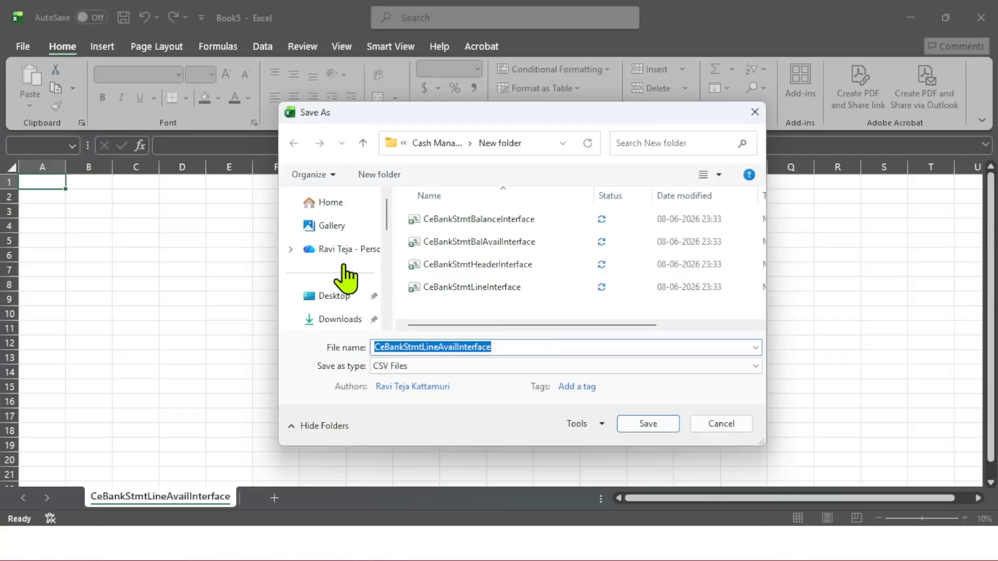
{"action": "left_click", "coordinate": [337, 299]}
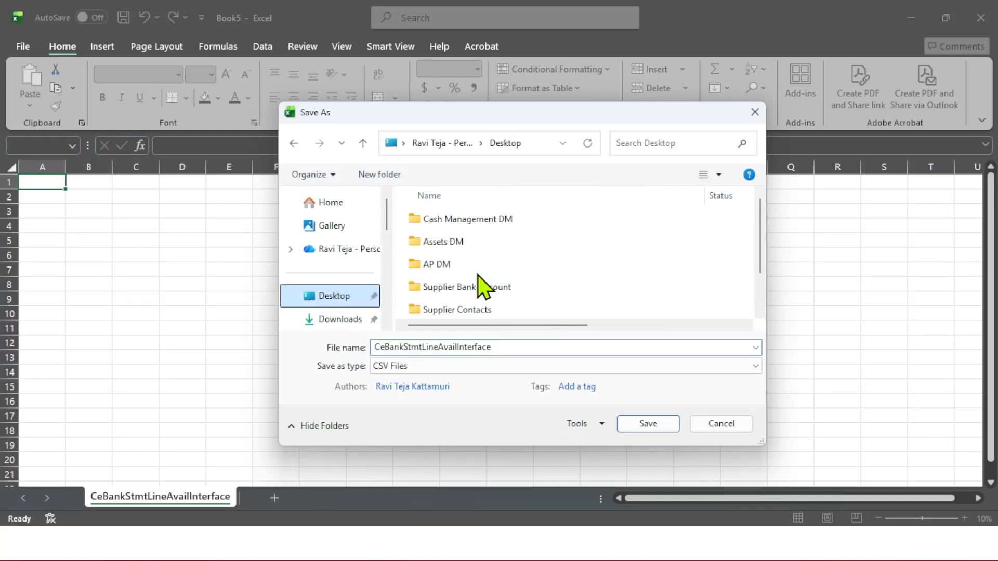
{"action": "left_click", "coordinate": [481, 219]}
{"action": "double_click", "coordinate": [481, 219]}
{"action": "left_click", "coordinate": [481, 220]}
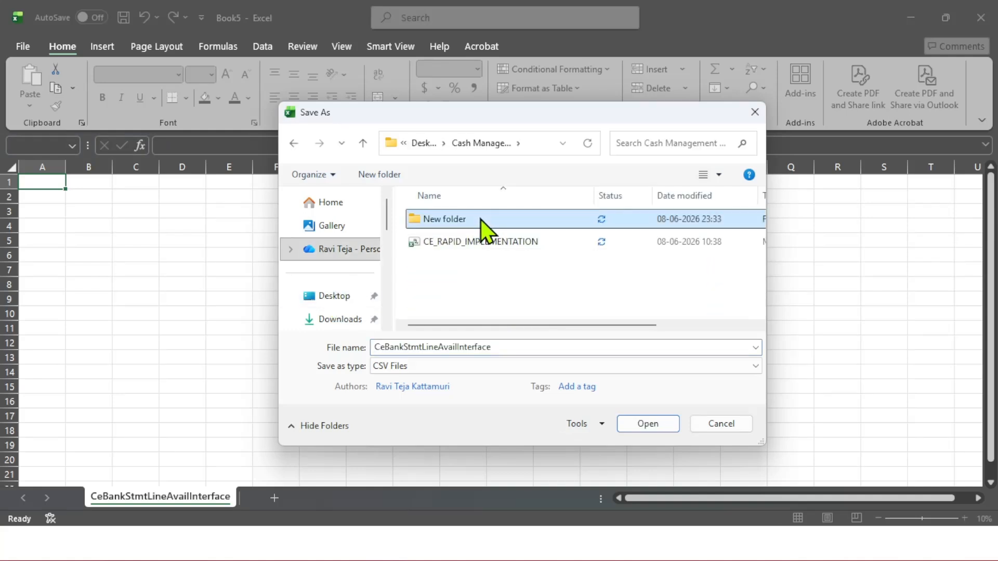
{"action": "double_click", "coordinate": [480, 219]}
{"action": "left_click", "coordinate": [648, 423]}
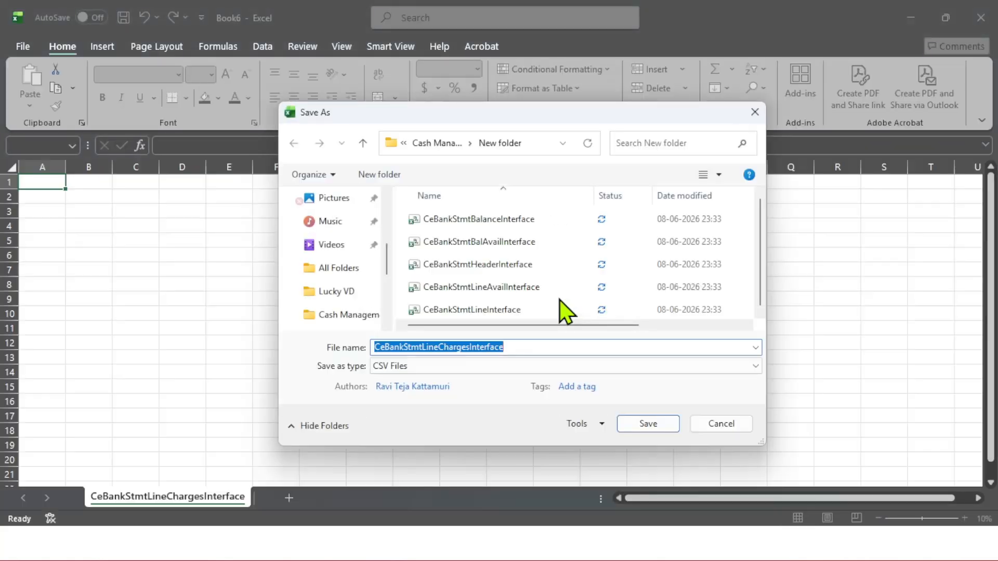
Save the CeBankStmtLineChargesInterface CSV file into the new folder under Cash Management DM
{"action": "scroll", "coordinate": [343, 280], "scroll_direction": "up", "scroll_amount": 3}
{"action": "left_click", "coordinate": [334, 296]}
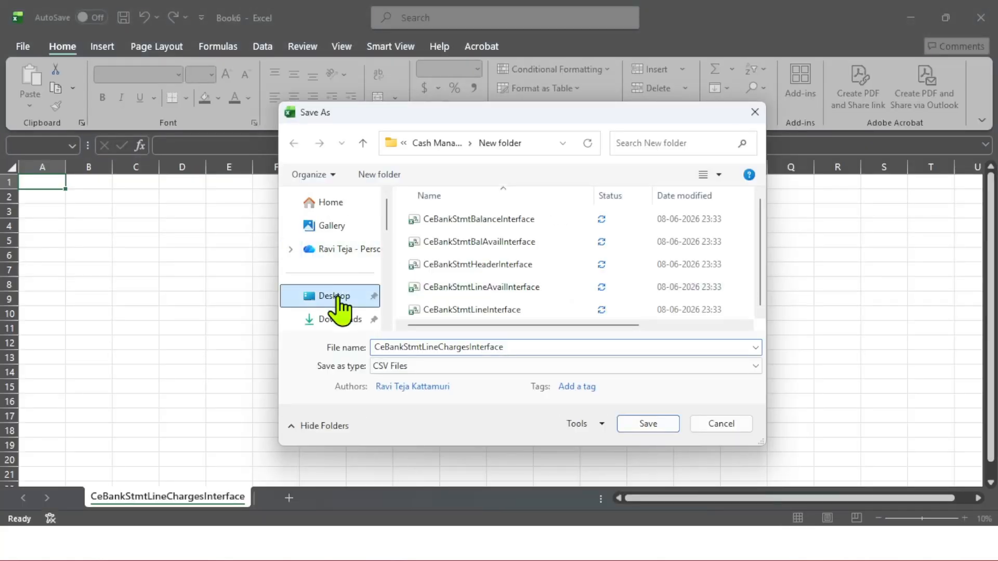
{"action": "double_click", "coordinate": [495, 220]}
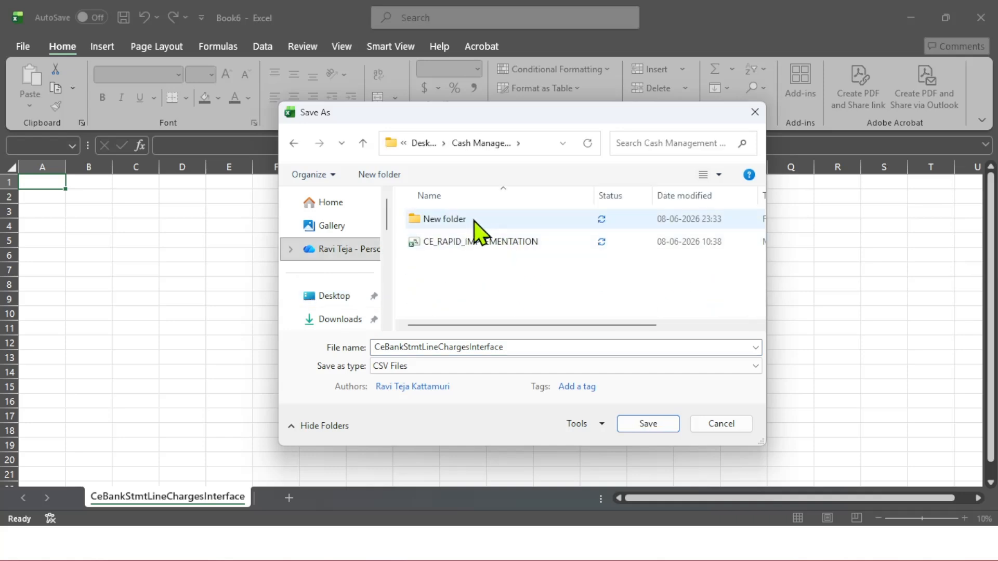
{"action": "left_click", "coordinate": [474, 220]}
{"action": "double_click", "coordinate": [474, 220]}
{"action": "left_click", "coordinate": [648, 424]}
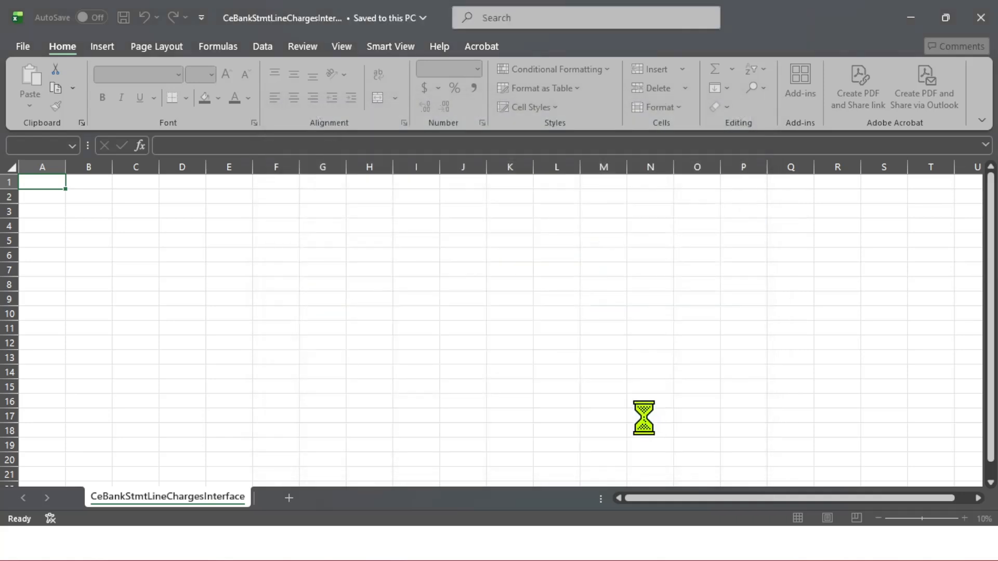
{"action": "left_click", "coordinate": [547, 317]}
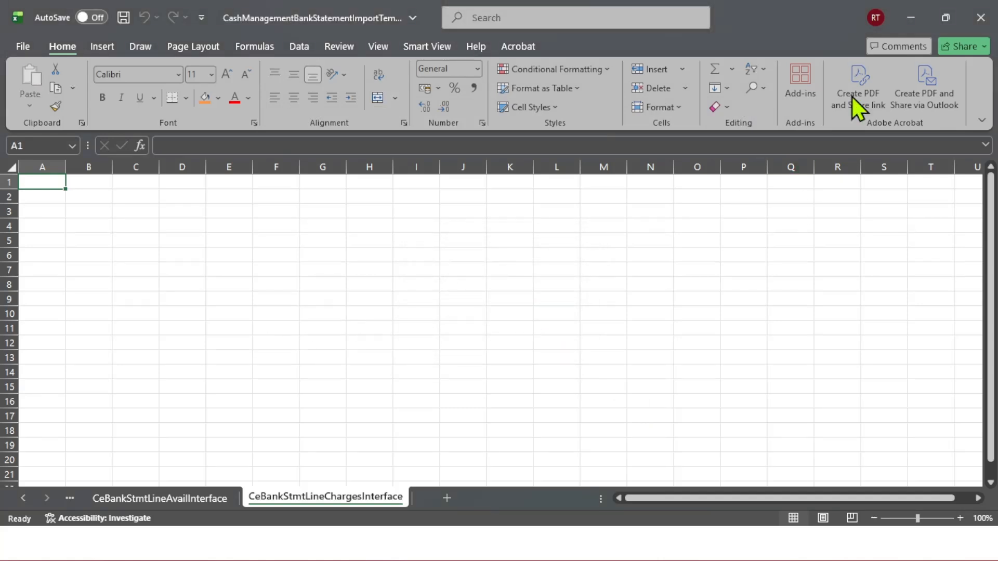
Switch to Oracle and return to the home page, discarding the unsaved bank statement line
{"action": "left_click", "coordinate": [910, 17]}
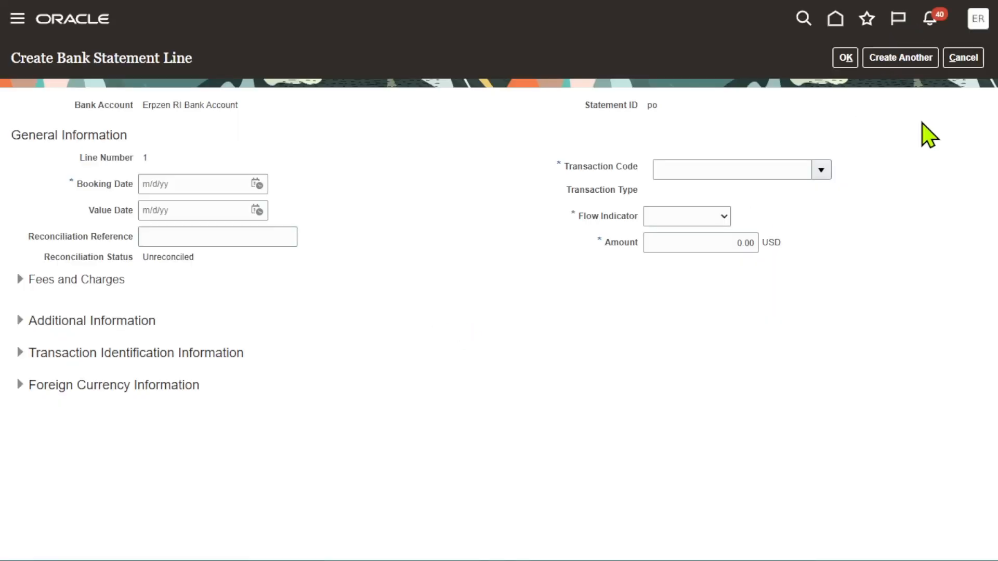
{"action": "left_click", "coordinate": [75, 23]}
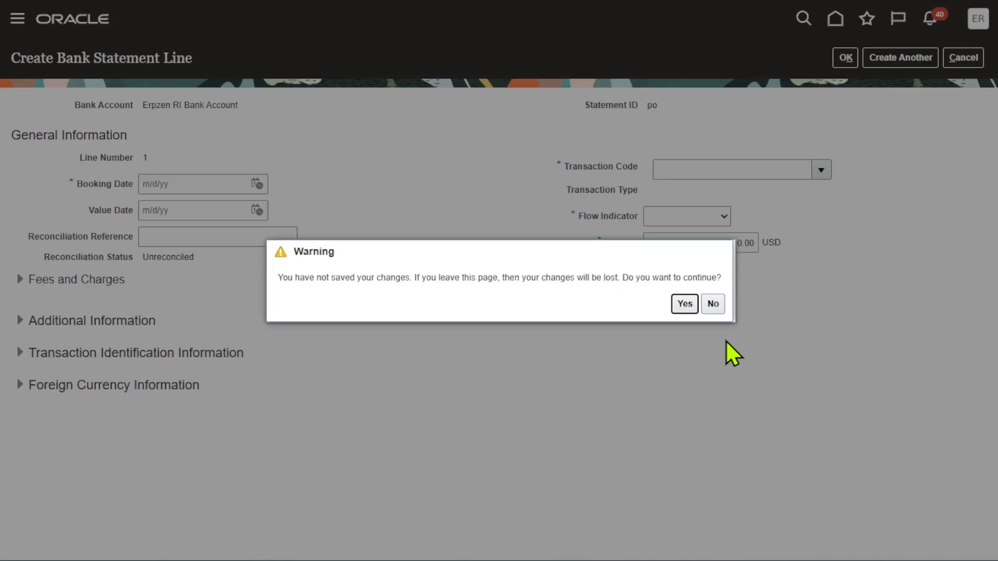
{"action": "left_click", "coordinate": [682, 303]}
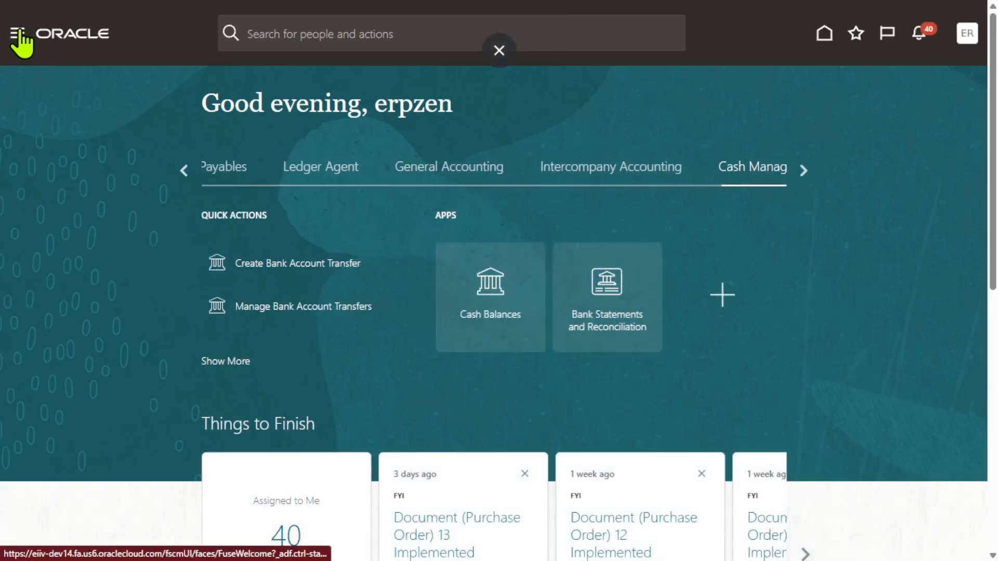
Open the navigator and expand the Tools group
{"action": "left_click", "coordinate": [21, 34]}
{"action": "scroll", "coordinate": [154, 312], "scroll_direction": "down", "scroll_amount": 5}
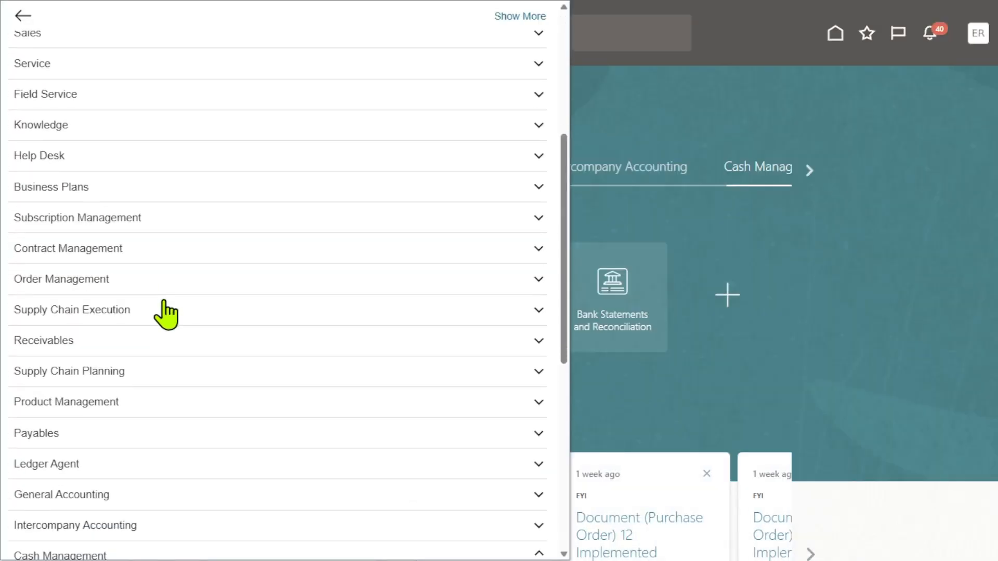
{"action": "scroll", "coordinate": [165, 312], "scroll_direction": "down", "scroll_amount": 8}
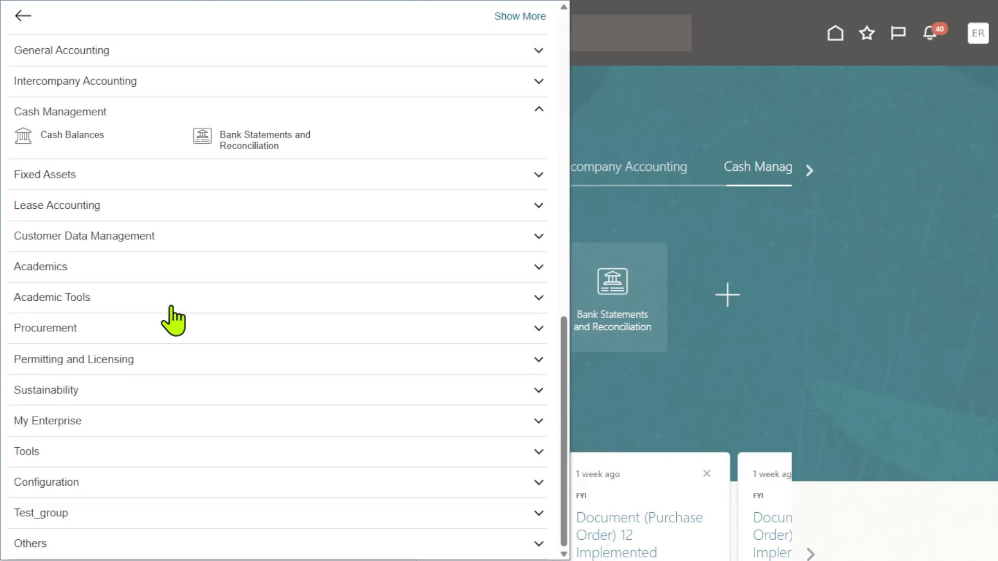
{"action": "left_click", "coordinate": [40, 450]}
{"action": "scroll", "coordinate": [43, 457], "scroll_direction": "down", "scroll_amount": 3}
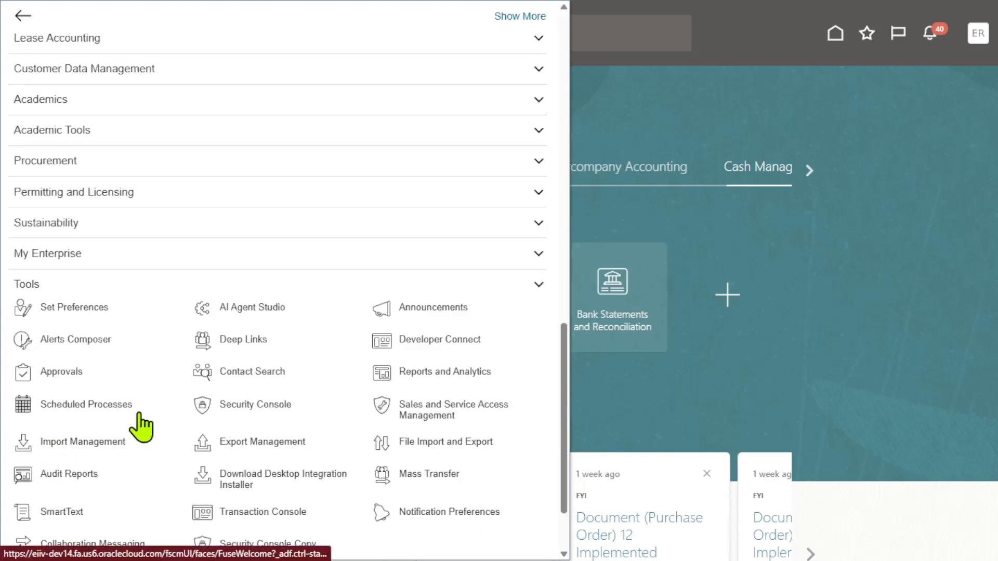
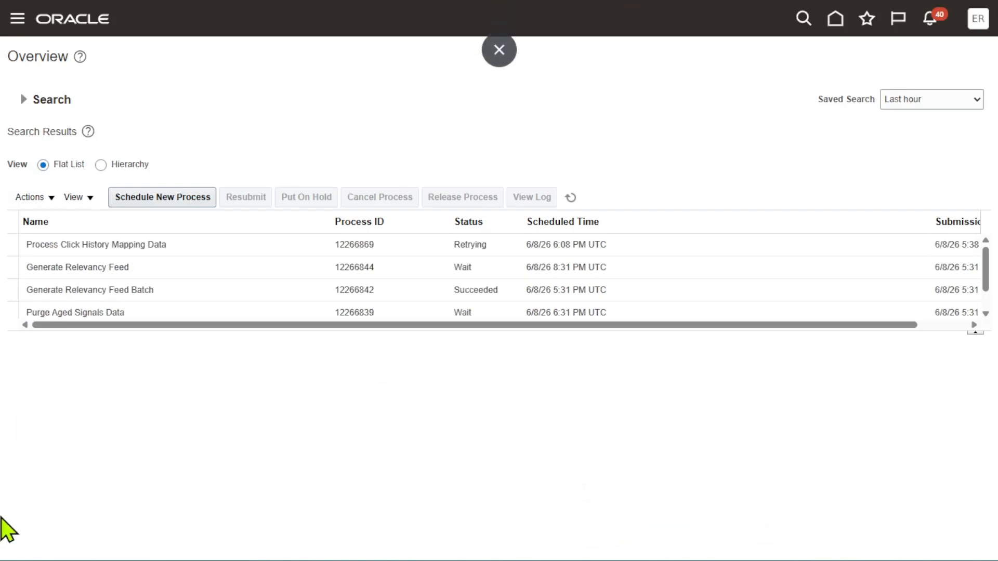
Schedule a new process and choose the Load Interface File for Import job
{"action": "left_click", "coordinate": [196, 204]}
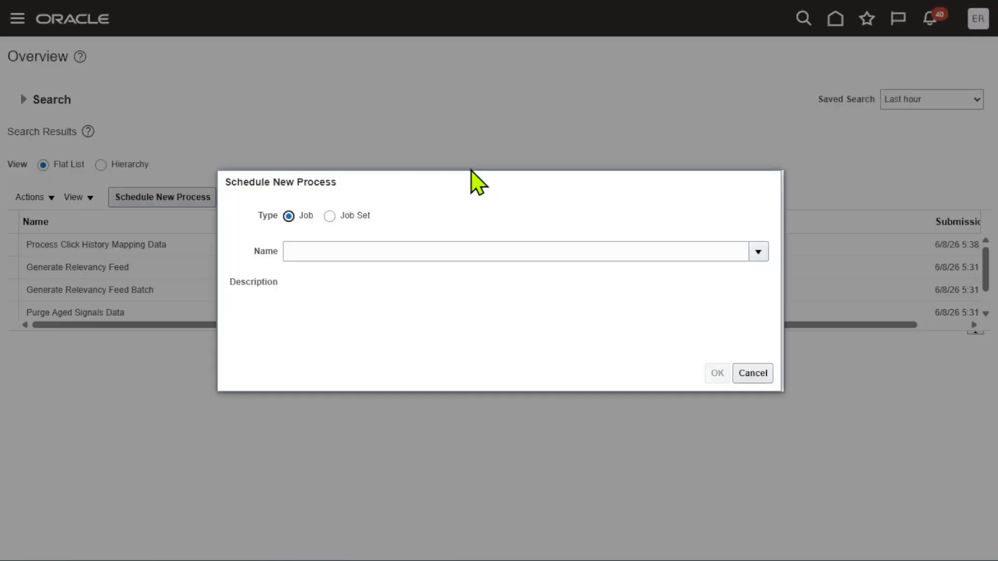
{"action": "left_click", "coordinate": [476, 251]}
{"action": "type", "text": "Lod Interface"}
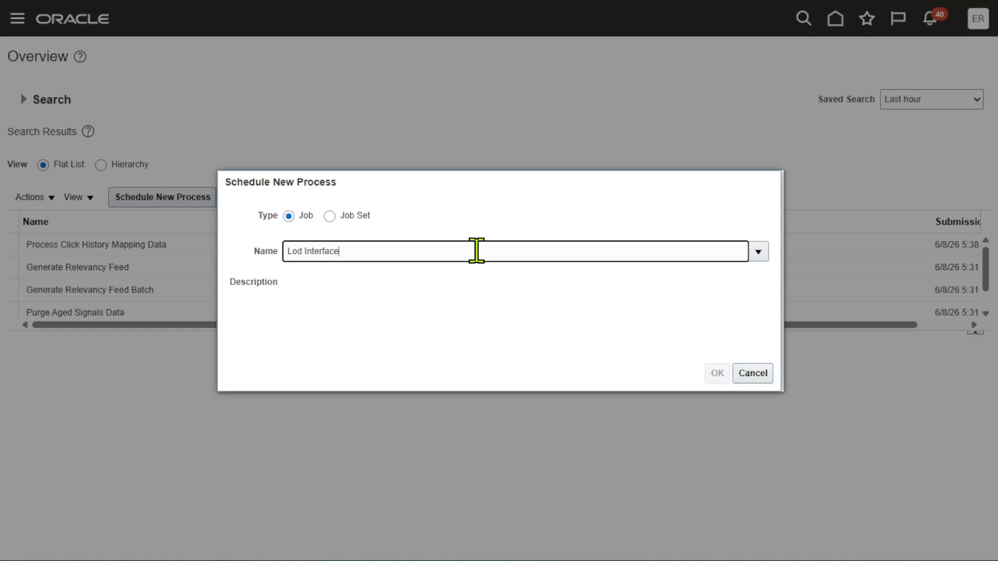
{"action": "key", "text": "Tab"}
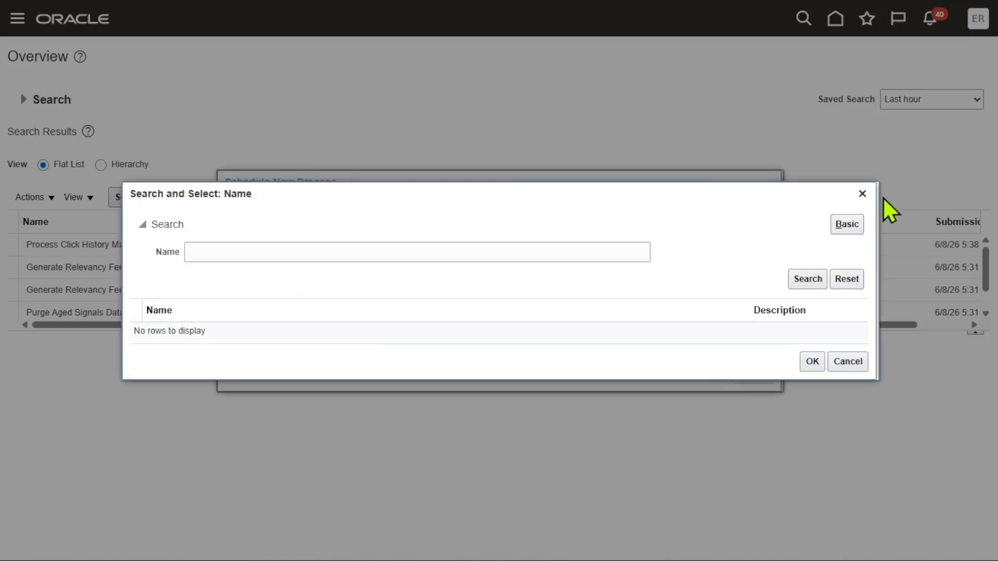
{"action": "left_click", "coordinate": [862, 193]}
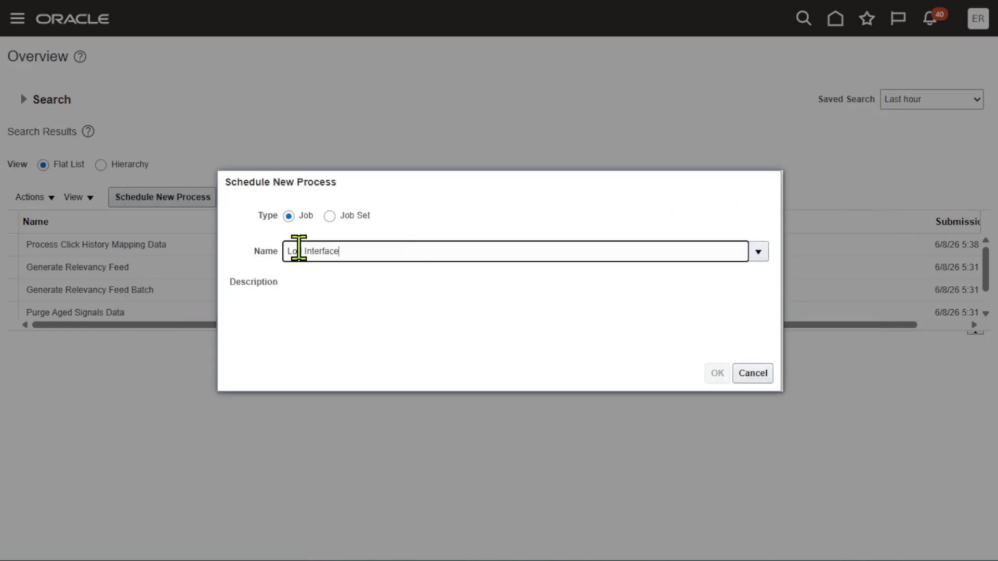
{"action": "type", "text": "a"}
{"action": "key", "text": "Tab"}
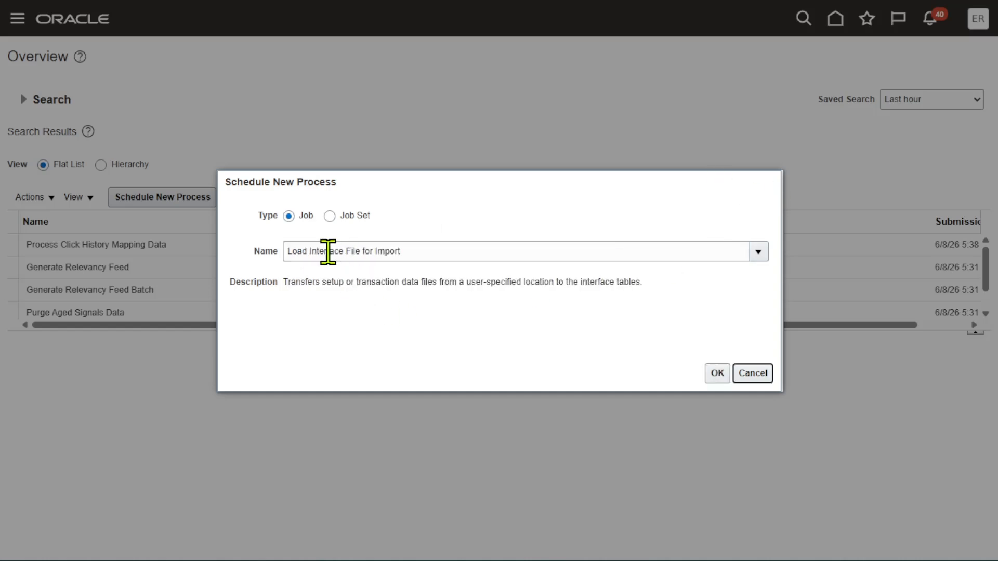
{"action": "left_click", "coordinate": [717, 373]}
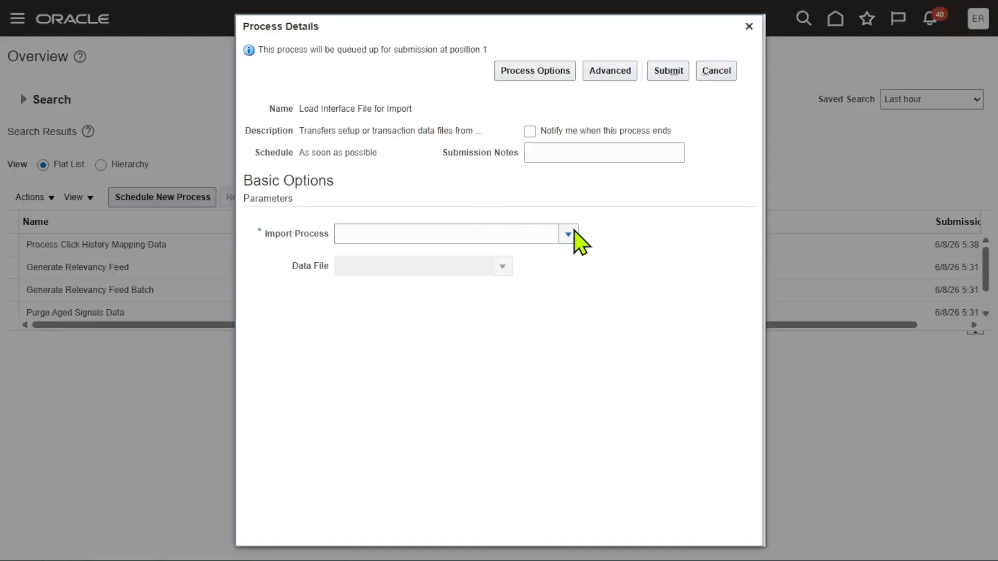
Open the Import Process lookup and search for Import bank statement in advanced search
{"action": "left_click", "coordinate": [574, 232]}
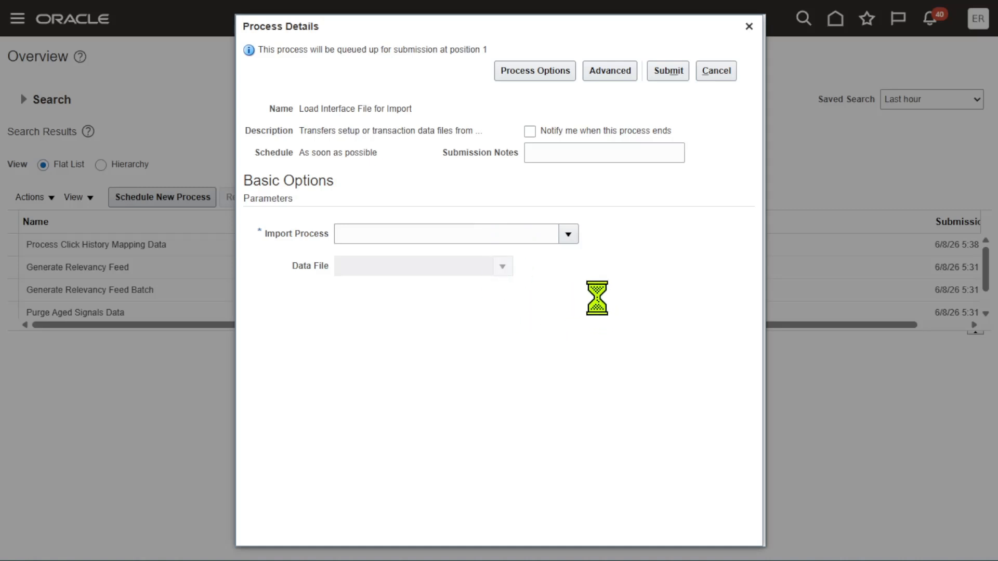
{"action": "left_click", "coordinate": [366, 476]}
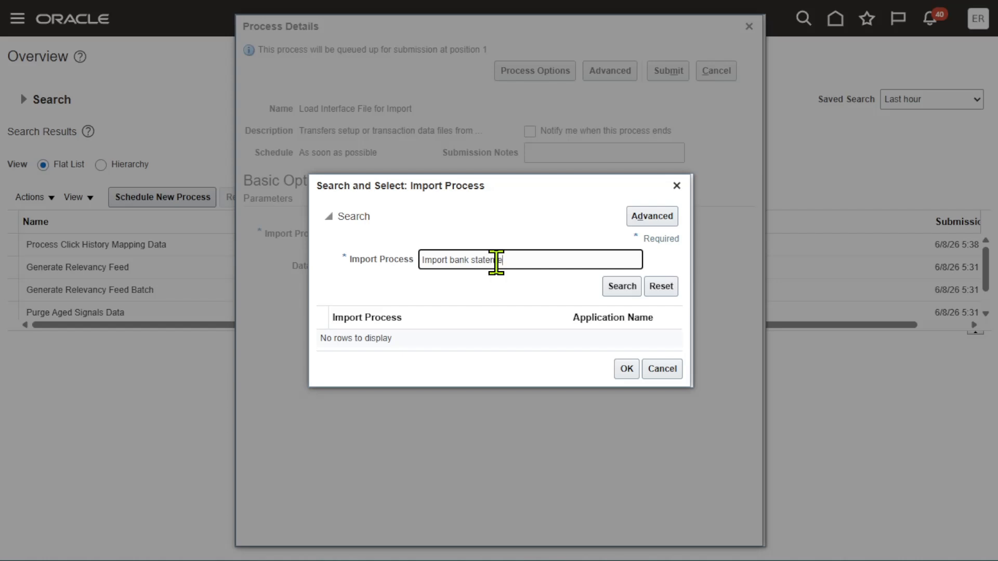
{"action": "key", "text": "Tab"}
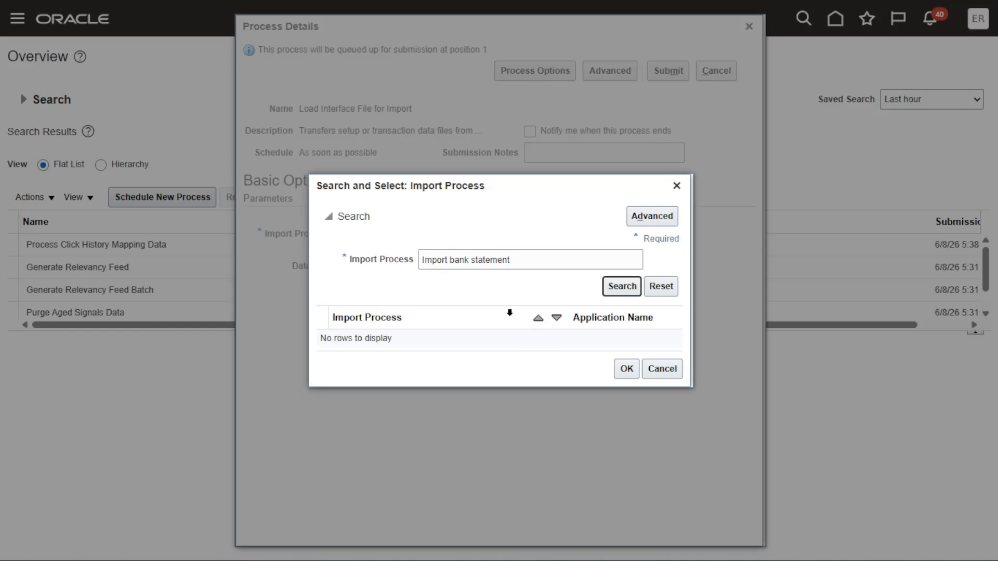
{"action": "left_click", "coordinate": [617, 289]}
{"action": "left_click", "coordinate": [669, 218]}
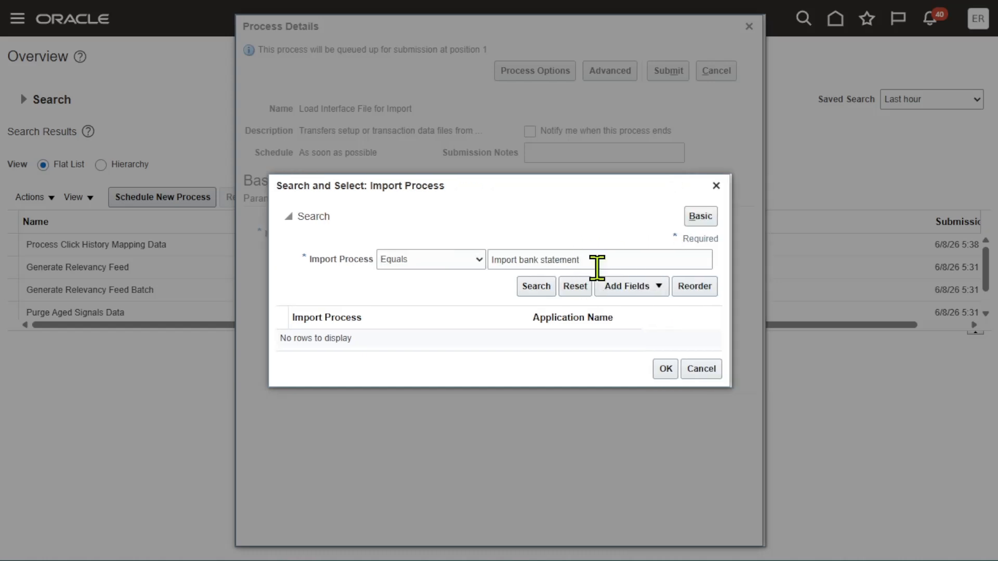
Try the wildcard search term %Import%bank%statement%, then clear the search field
{"action": "double_click", "coordinate": [593, 253]}
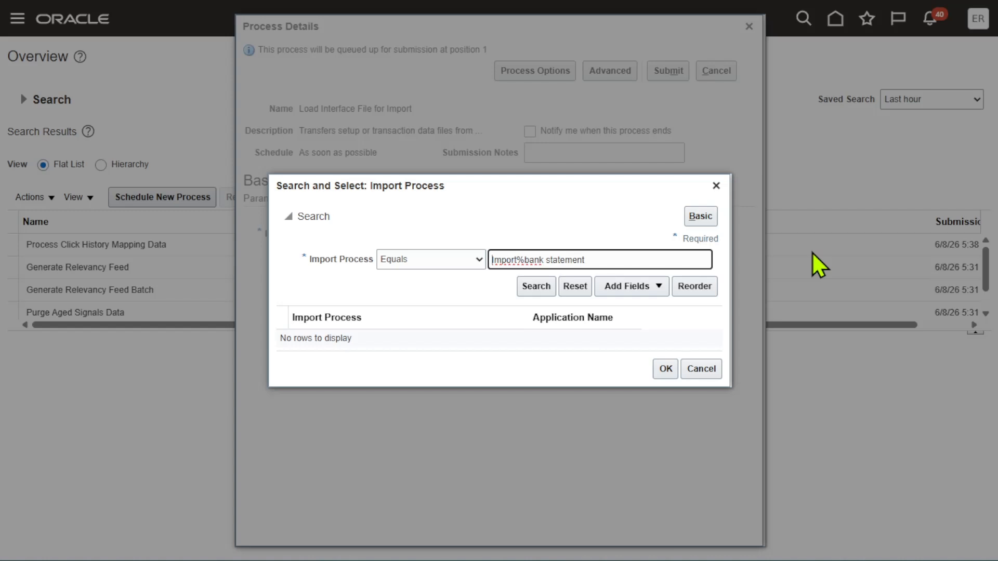
{"action": "type", "text": "%"}
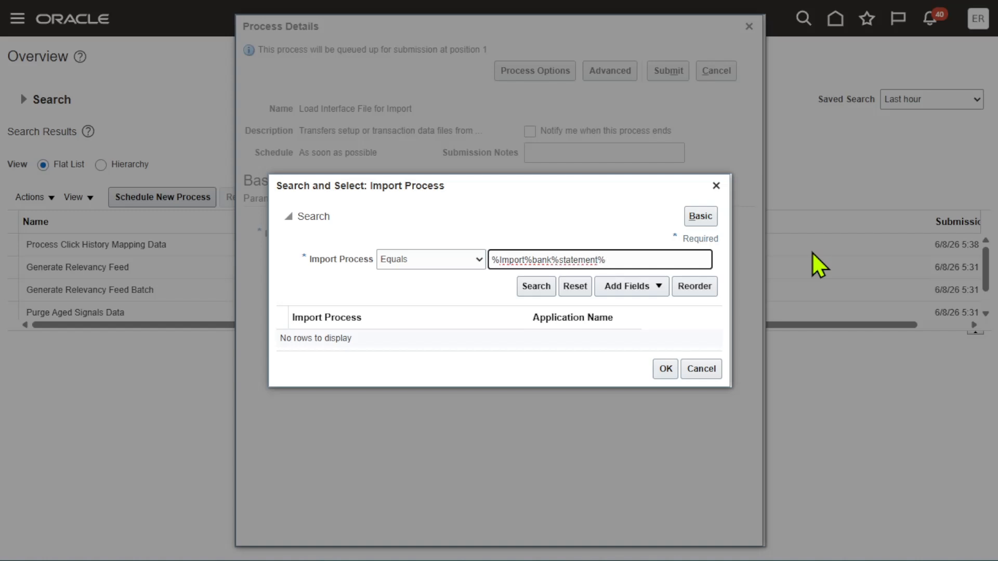
{"action": "left_click", "coordinate": [536, 288]}
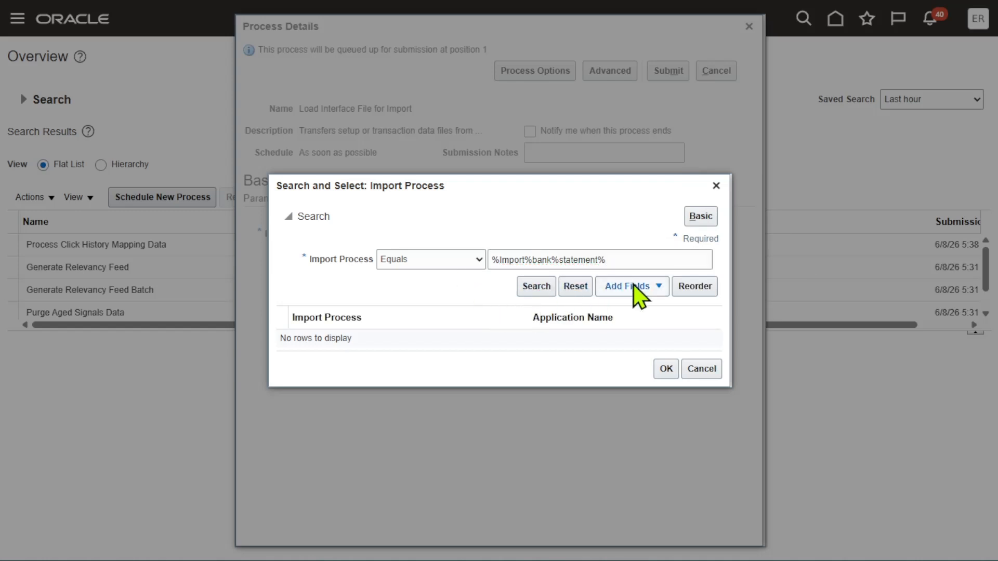
{"action": "double_click", "coordinate": [663, 259]}
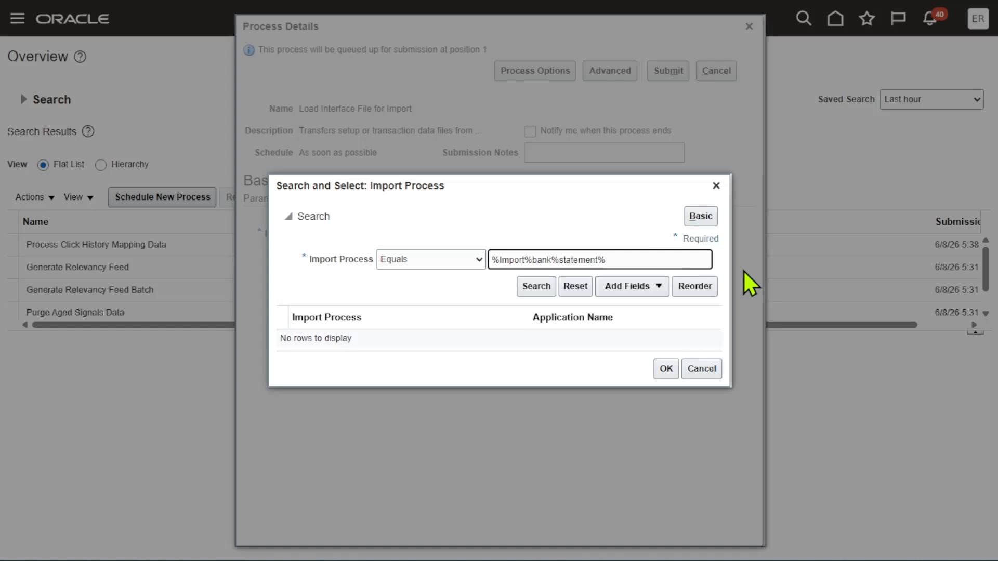
{"action": "key", "text": "BackSpace"}
{"action": "key", "text": "BackSpace"}
{"action": "key", "text": "BackSpace"}
{"action": "key", "text": "BackSpace"}
{"action": "key", "text": "BackSpace"}
{"action": "key", "text": "BackSpace"}
{"action": "key", "text": "BackSpace"}
{"action": "key", "text": "BackSpace"}
{"action": "key", "text": "BackSpace"}
{"action": "key", "text": "BackSpace"}
{"action": "key", "text": "BackSpace"}
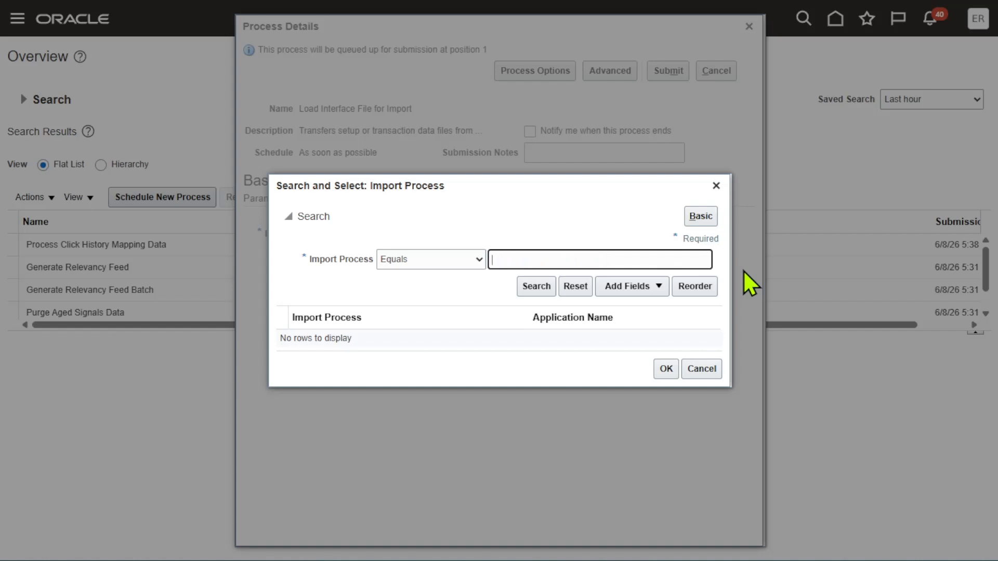
Switch to Notepad and copy the text Import Bank Statement from a Spreadsheet
{"action": "key", "text": "super+d"}
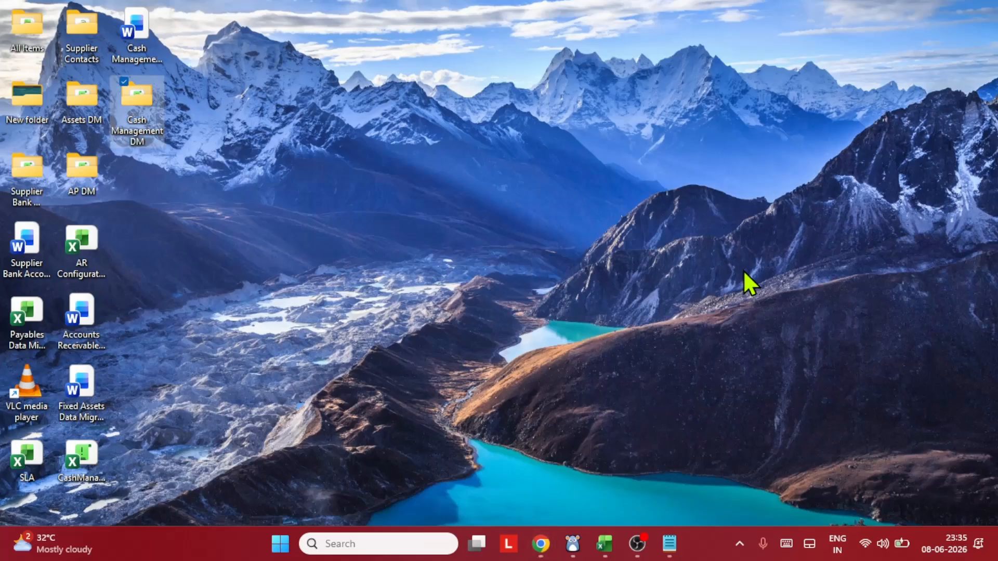
{"action": "left_click", "coordinate": [670, 544]}
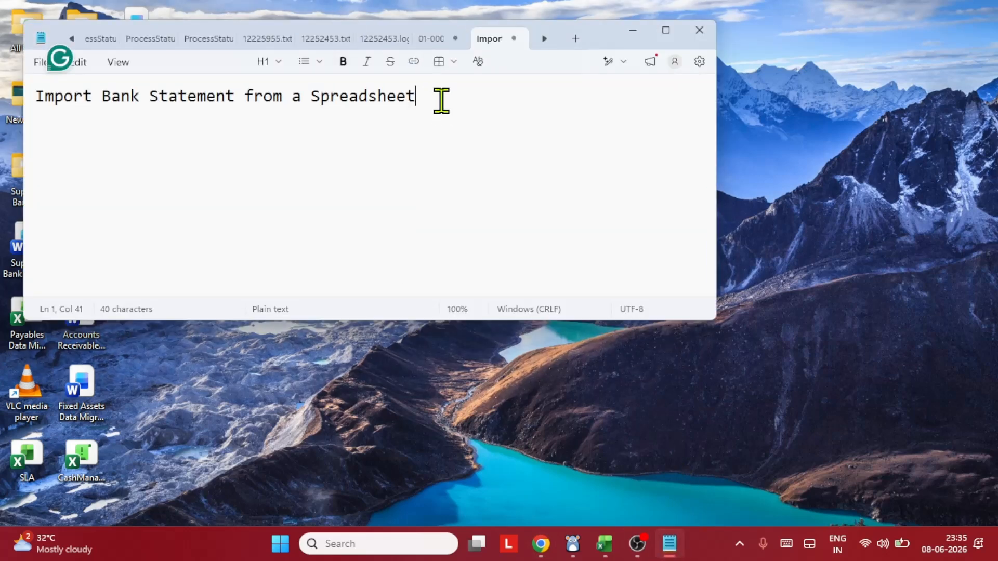
{"action": "left_click_drag", "start_coordinate": [441, 100], "coordinate": [53, 95]}
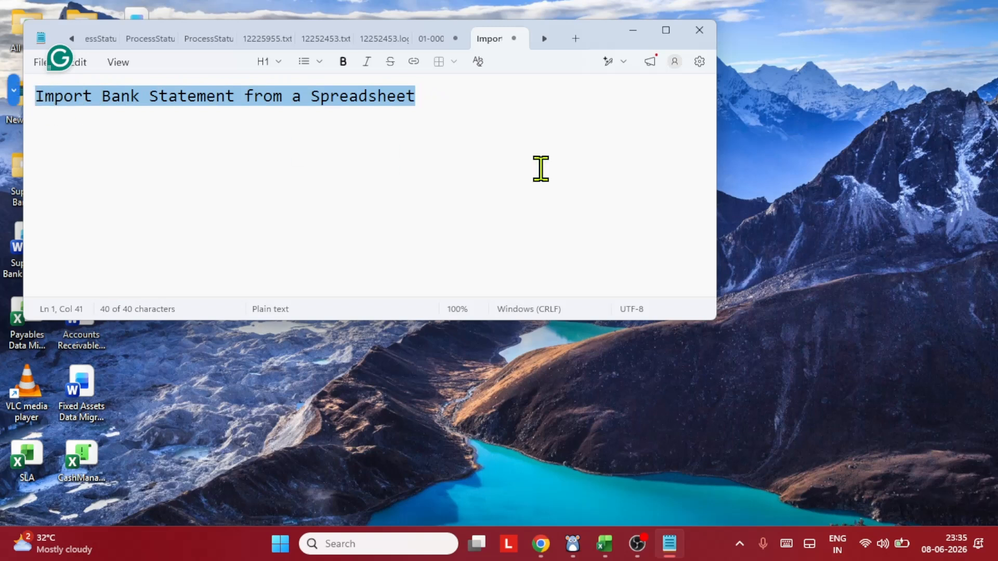
Paste the copied text as the import process search term, search, and switch the operator to Contains
{"action": "left_click", "coordinate": [541, 544]}
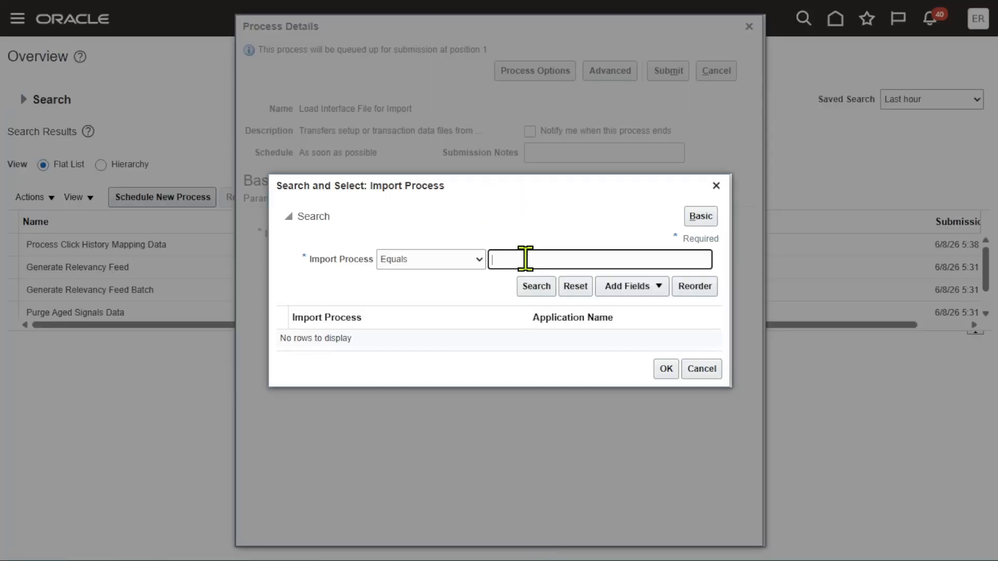
{"action": "type", "text": "Import Bank Statement from a Spreadsheet"}
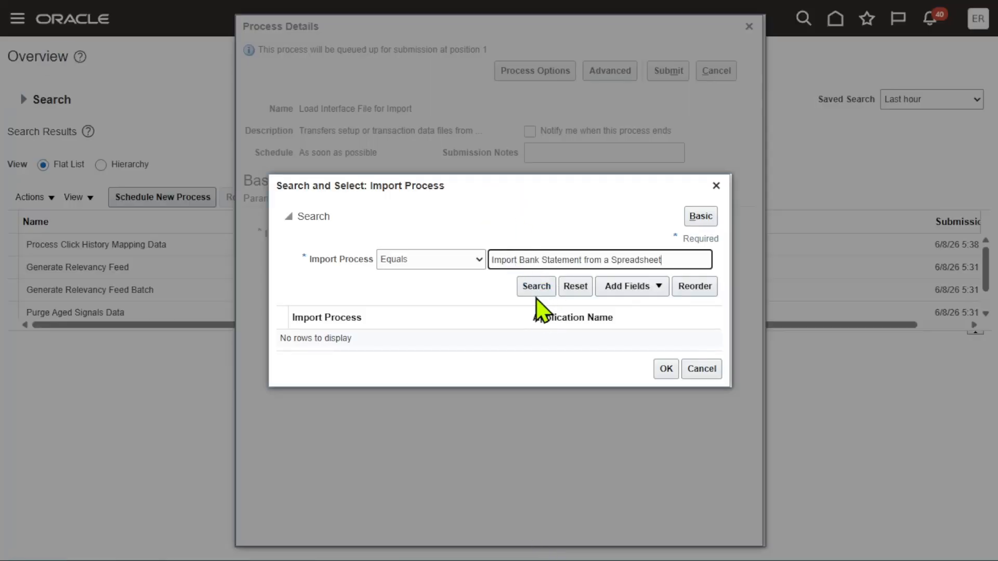
{"action": "left_click", "coordinate": [536, 287]}
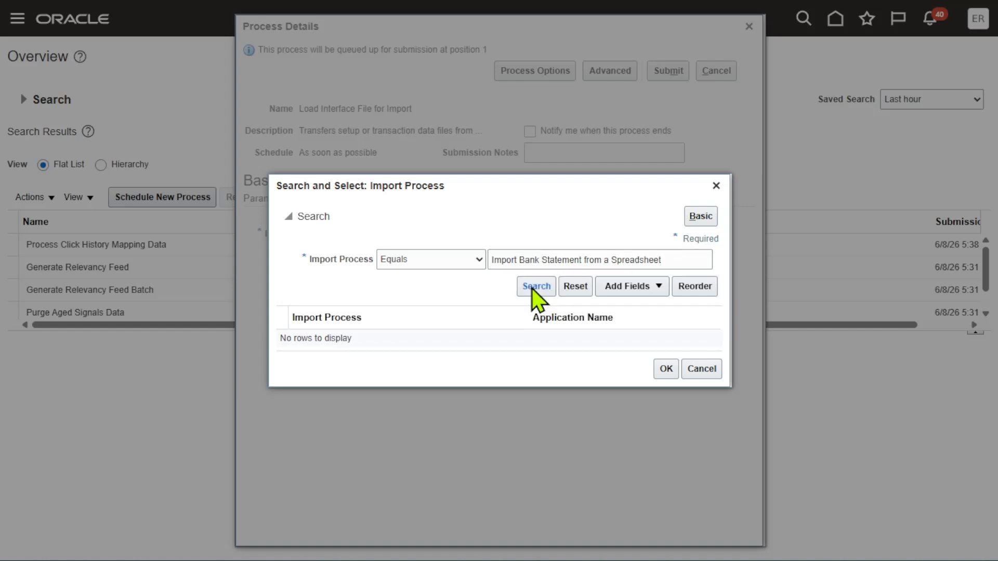
{"action": "left_click", "coordinate": [450, 261]}
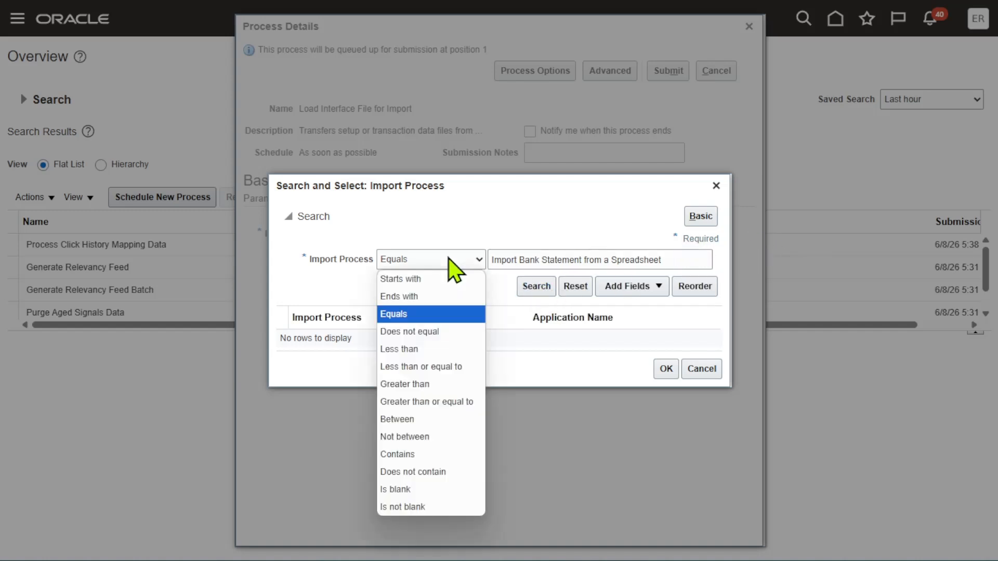
{"action": "left_click", "coordinate": [416, 451]}
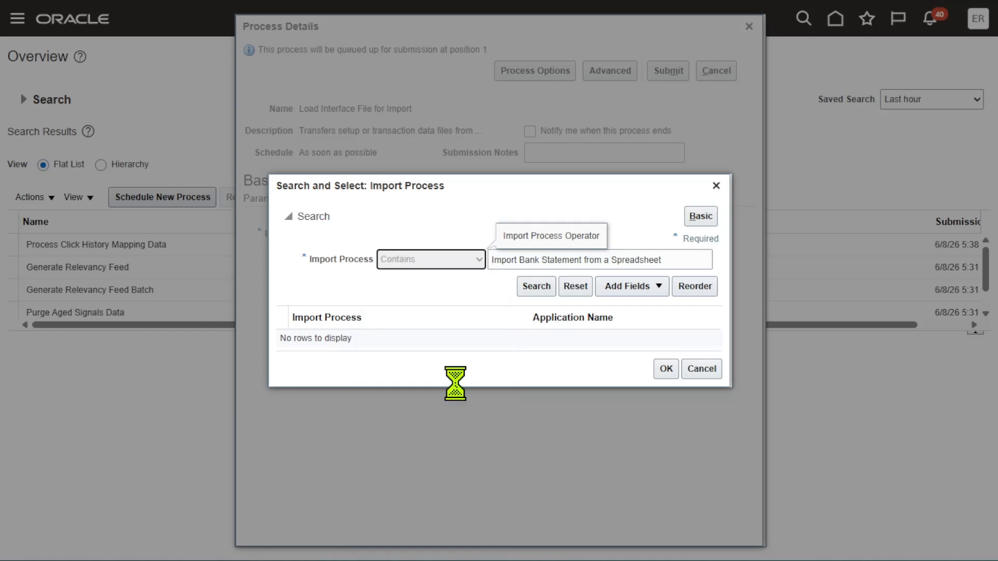
{"action": "left_click", "coordinate": [537, 286]}
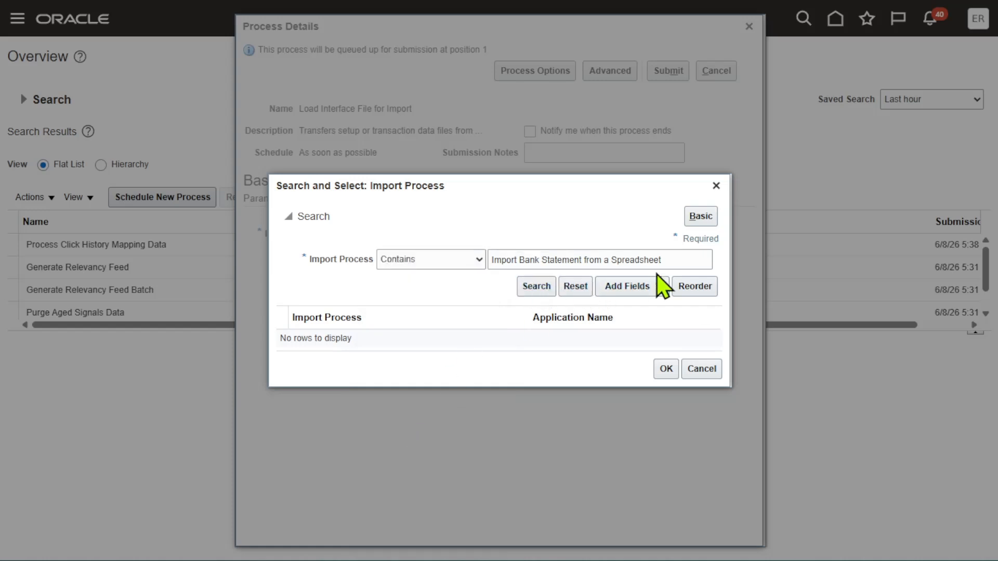
Search for import processes containing Import and select Import Bank Statements from a Spreadsheet
{"action": "triple_click", "coordinate": [681, 260]}
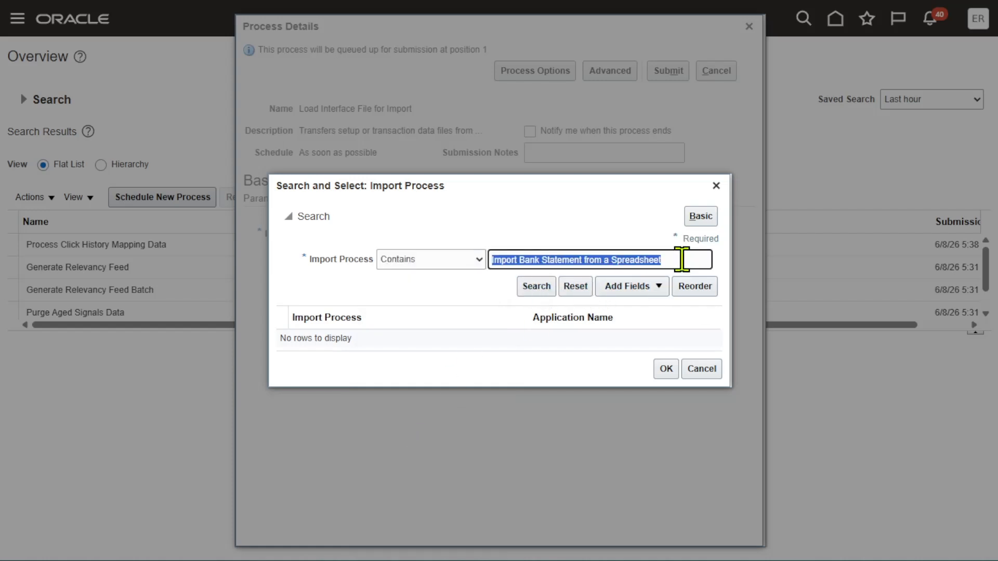
{"action": "key", "text": "BackSpace"}
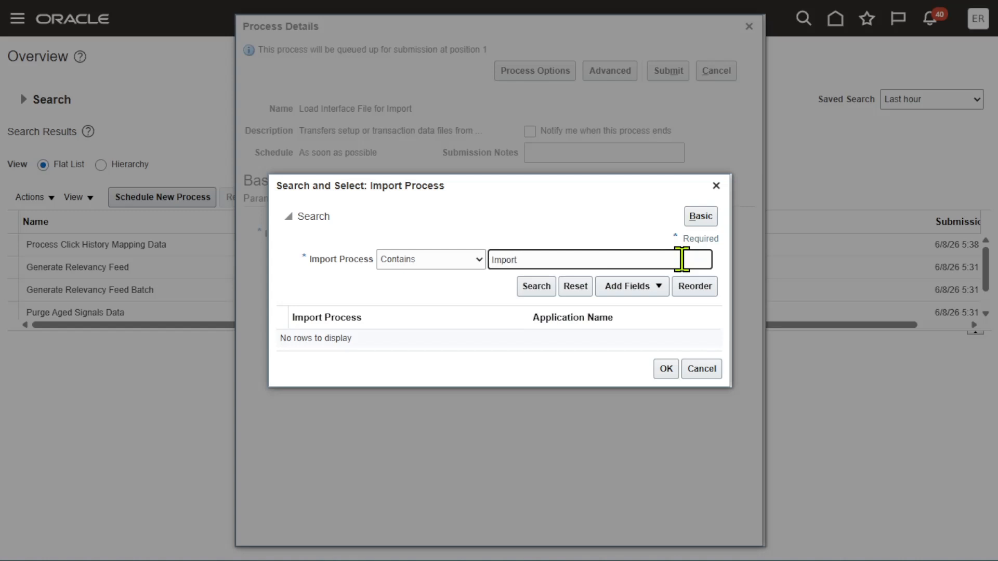
{"action": "left_click", "coordinate": [541, 287]}
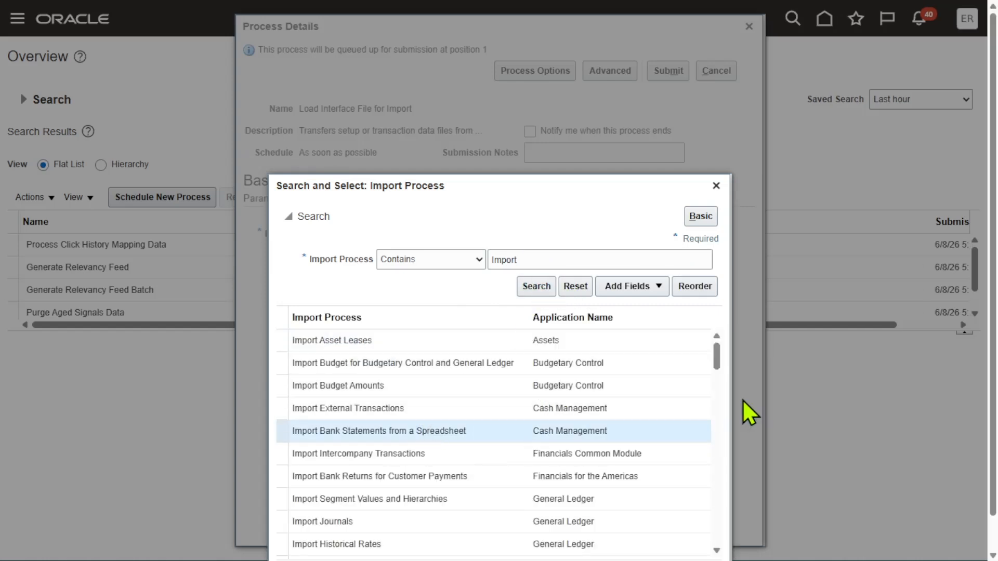
{"action": "scroll", "coordinate": [887, 283], "scroll_direction": "down", "scroll_amount": 2}
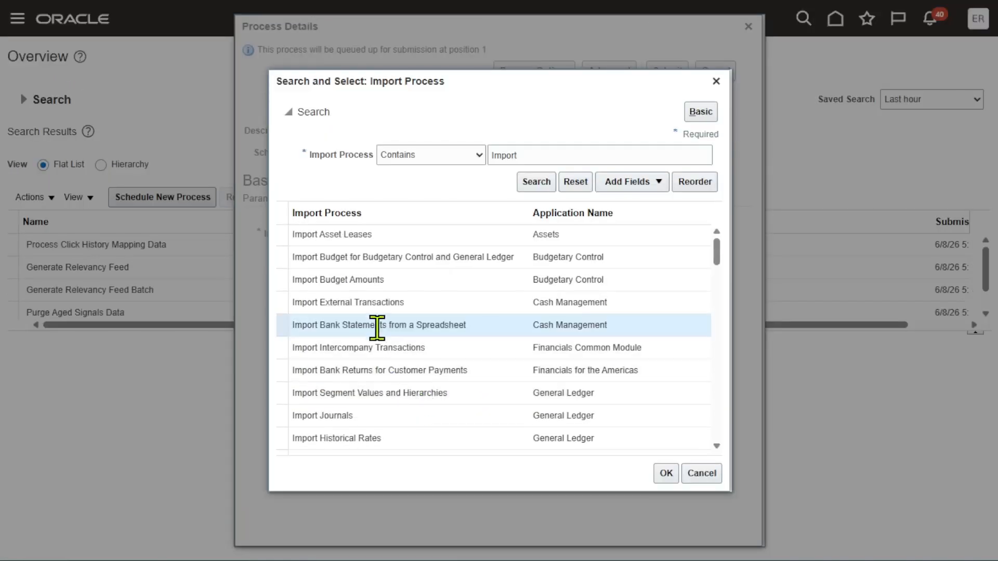
{"action": "left_click", "coordinate": [663, 473]}
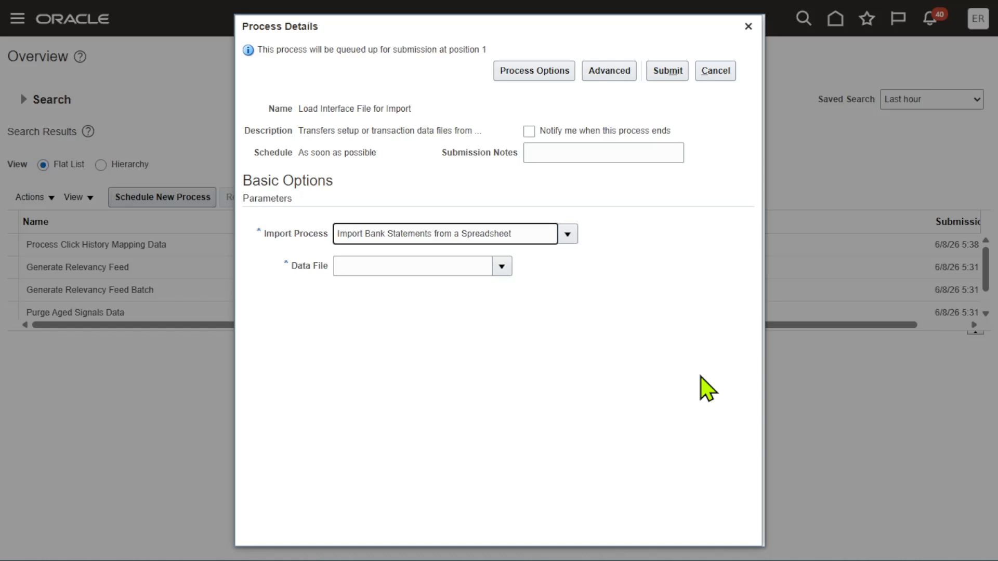
Upload CeBankStmtImport.zip from Desktop > Cash Management DM > New folder as the data file and submit the process
{"action": "left_click", "coordinate": [502, 266]}
{"action": "left_click", "coordinate": [538, 234]}
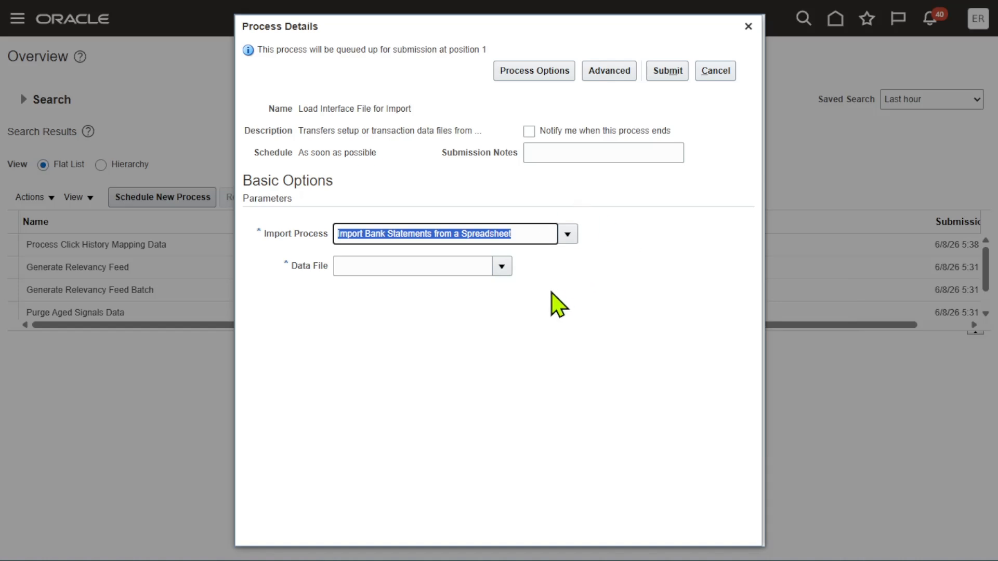
{"action": "left_click", "coordinate": [502, 266]}
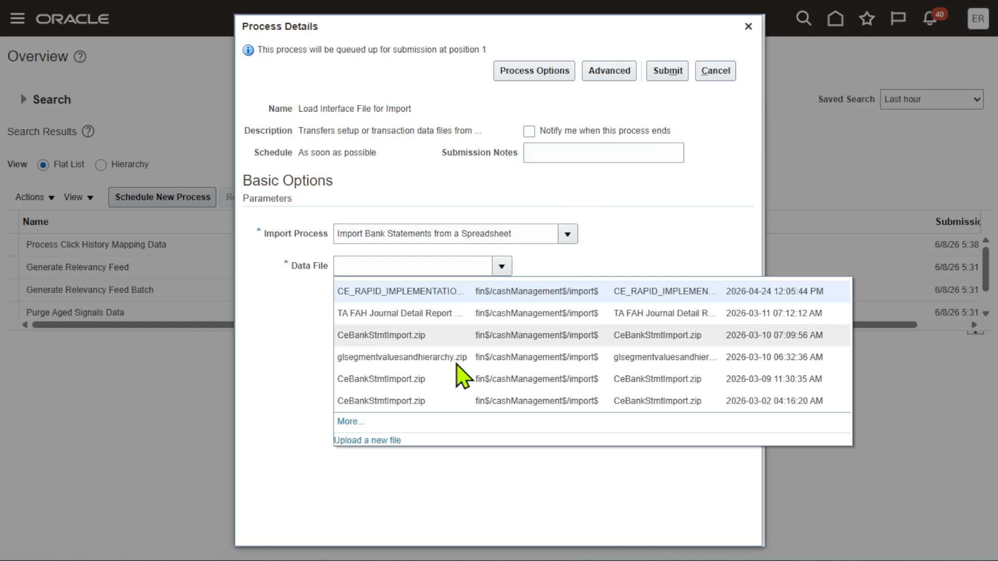
{"action": "left_click", "coordinate": [385, 441]}
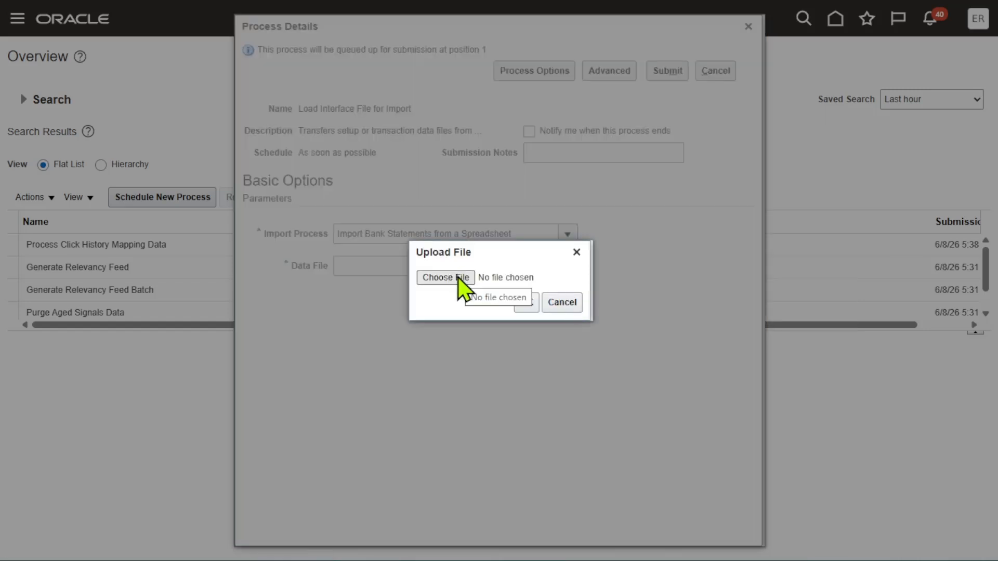
{"action": "left_click", "coordinate": [458, 278]}
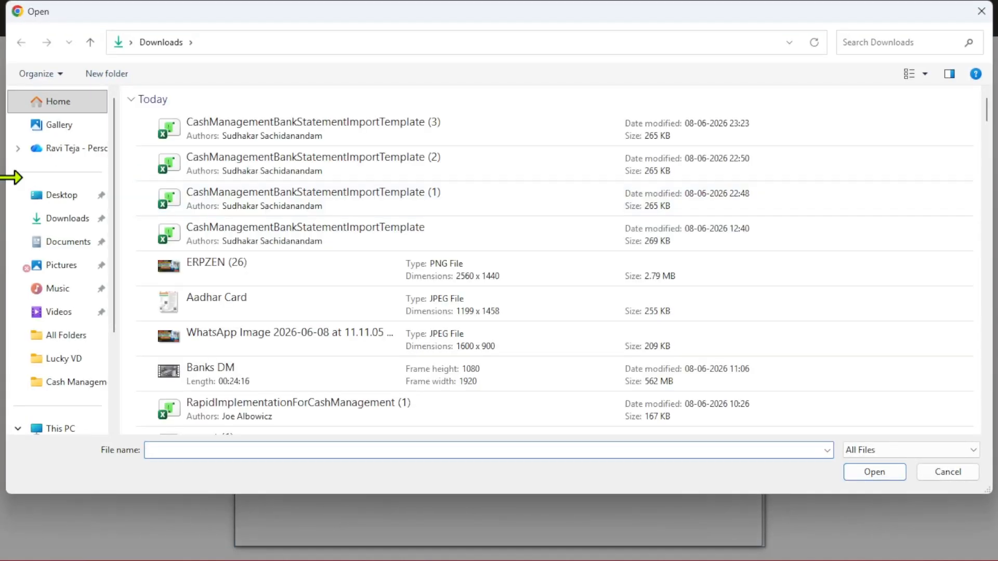
{"action": "left_click", "coordinate": [59, 196]}
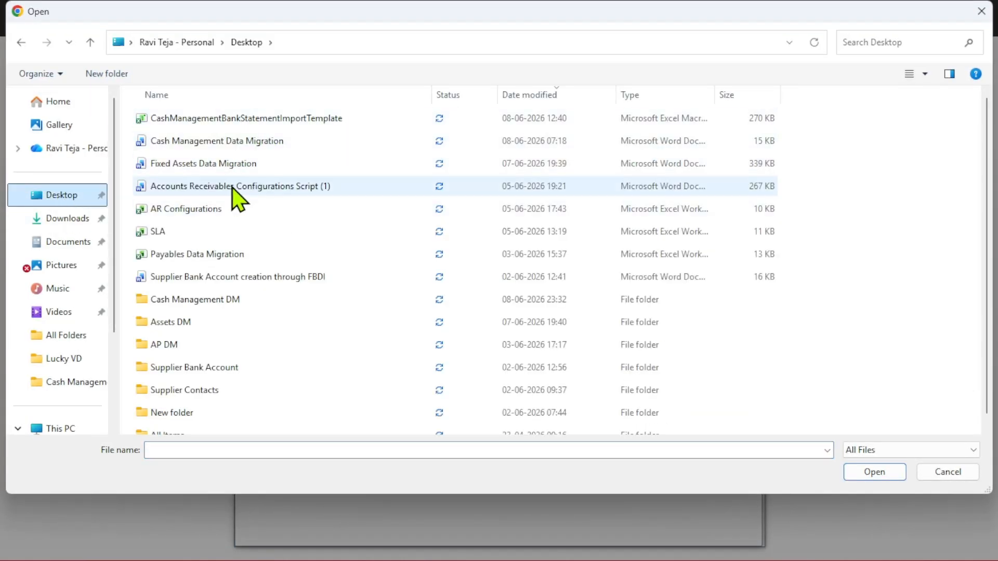
{"action": "double_click", "coordinate": [220, 301]}
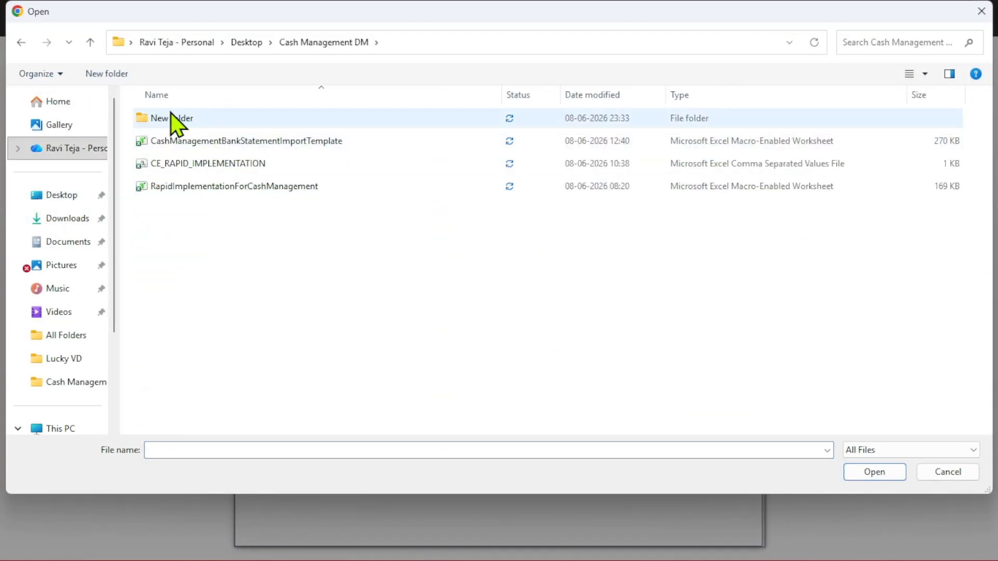
{"action": "double_click", "coordinate": [173, 119]}
{"action": "left_click", "coordinate": [216, 188]}
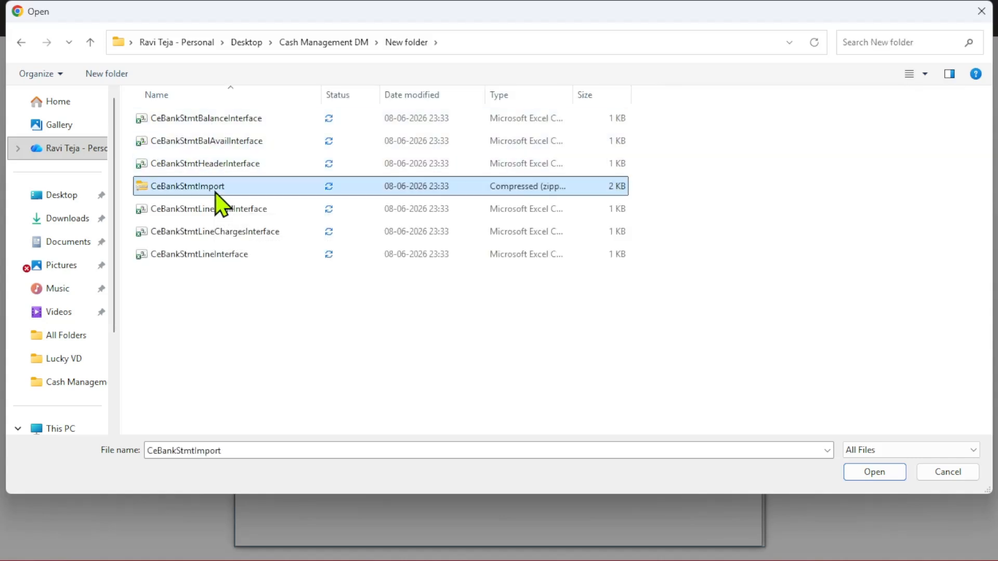
{"action": "left_click", "coordinate": [878, 473]}
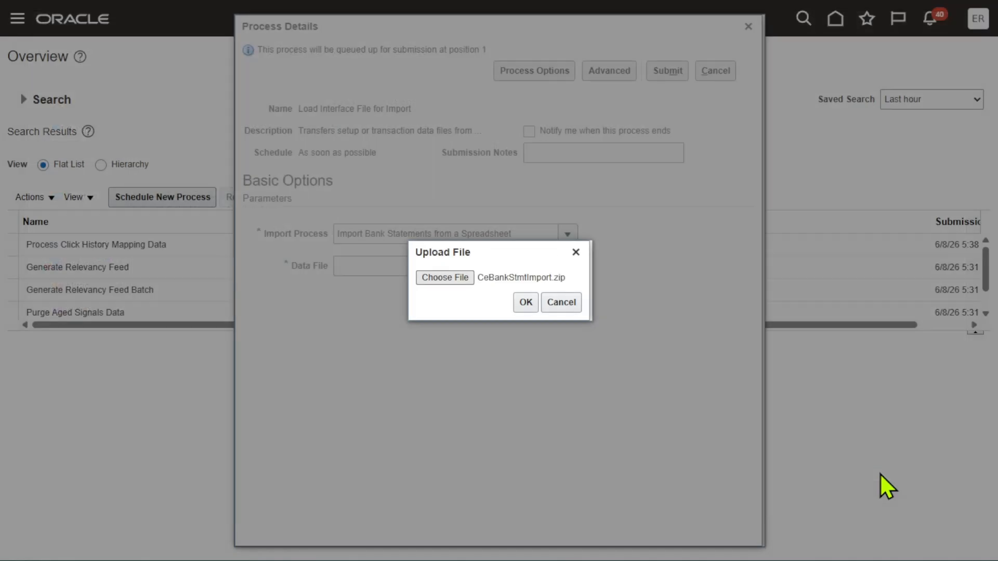
{"action": "left_click", "coordinate": [526, 302]}
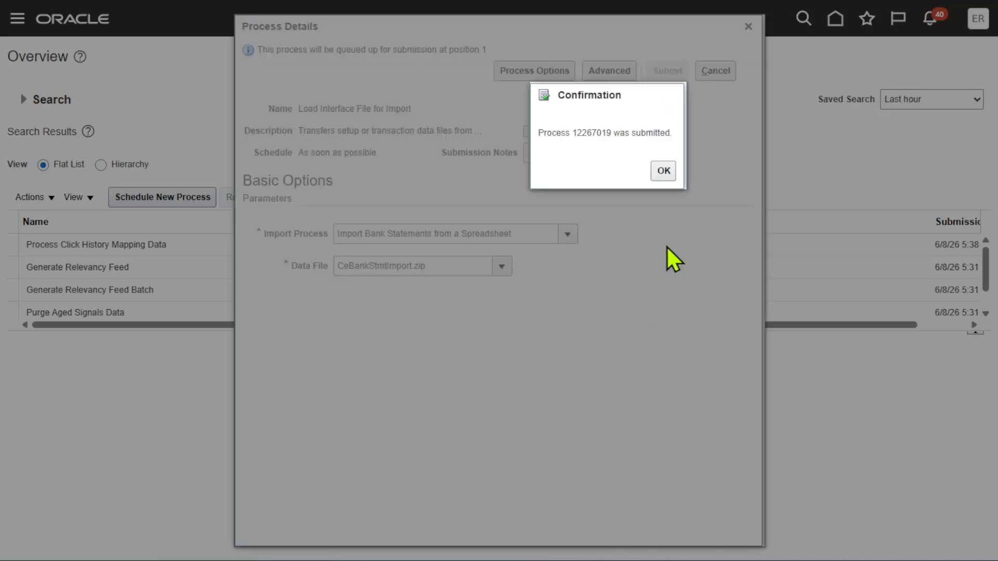
{"action": "left_click", "coordinate": [664, 171]}
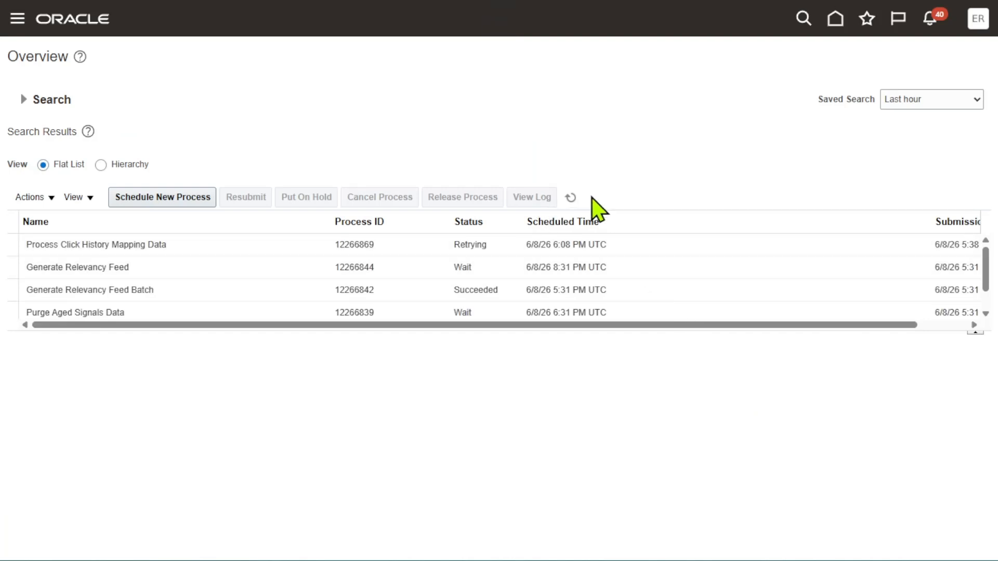
Refresh the scheduled processes list repeatedly to monitor the submitted load and import processes until they complete
{"action": "left_click", "coordinate": [574, 199]}
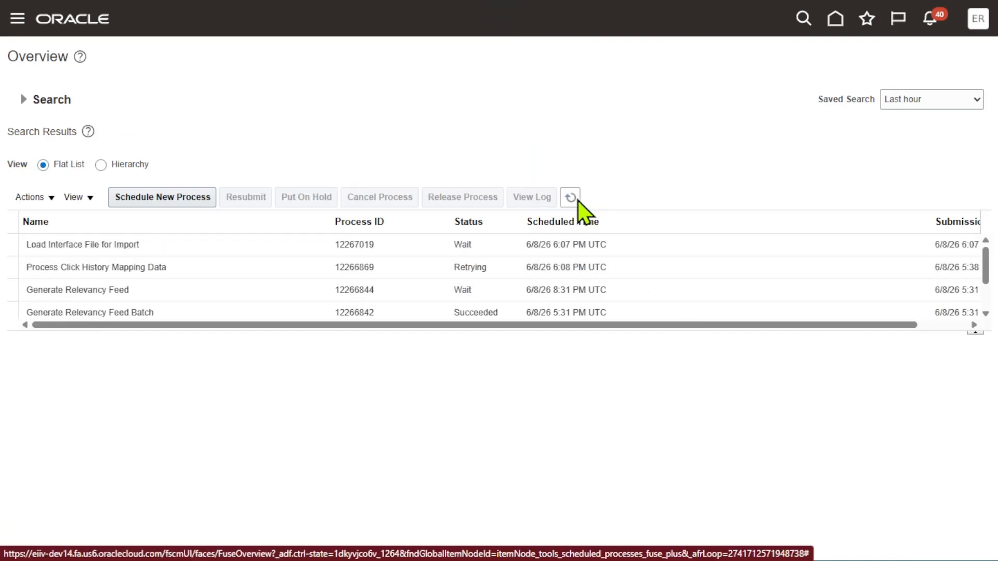
{"action": "left_click", "coordinate": [569, 199]}
{"action": "left_click", "coordinate": [572, 200]}
{"action": "left_click", "coordinate": [571, 198]}
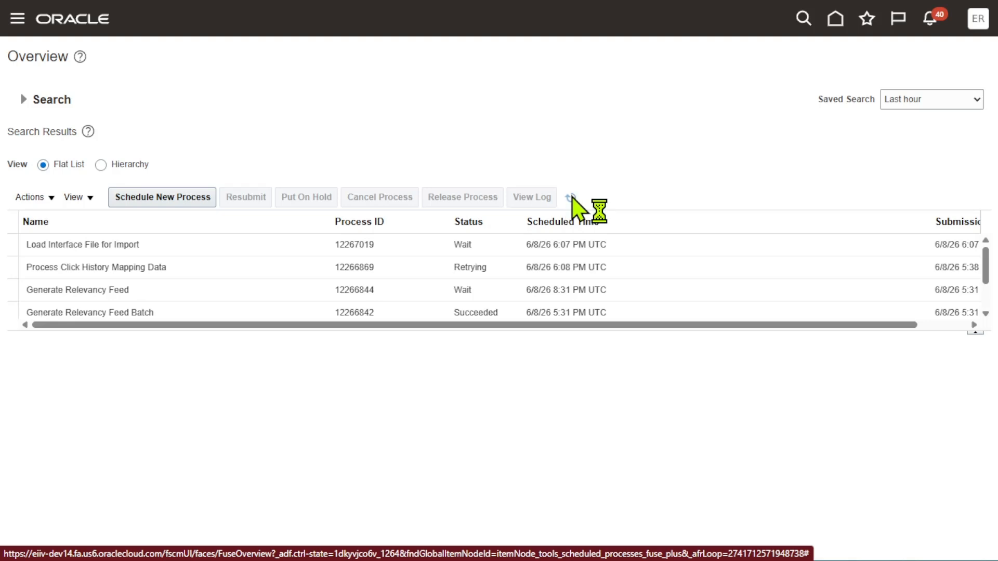
{"action": "left_click", "coordinate": [572, 198]}
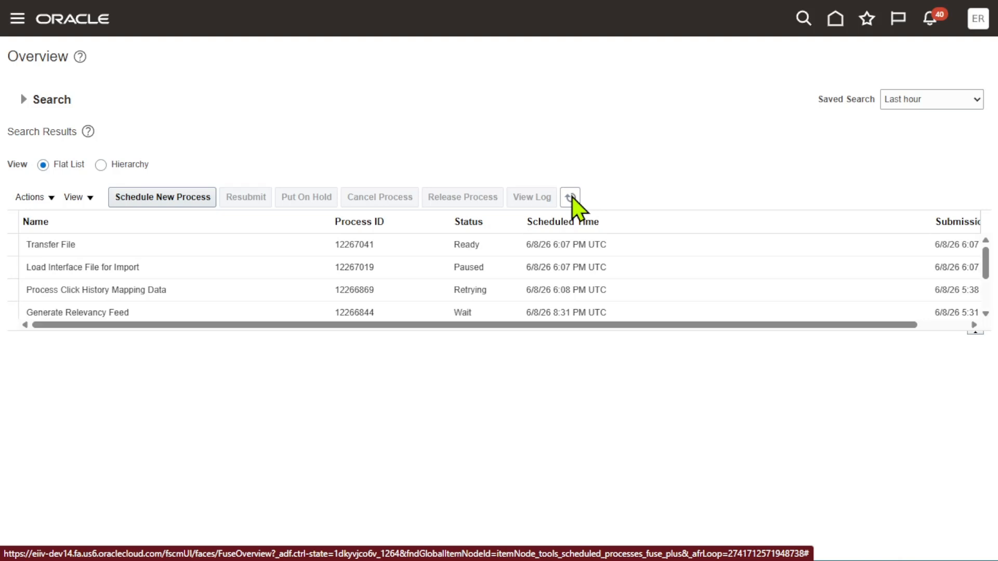
{"action": "left_click", "coordinate": [572, 199]}
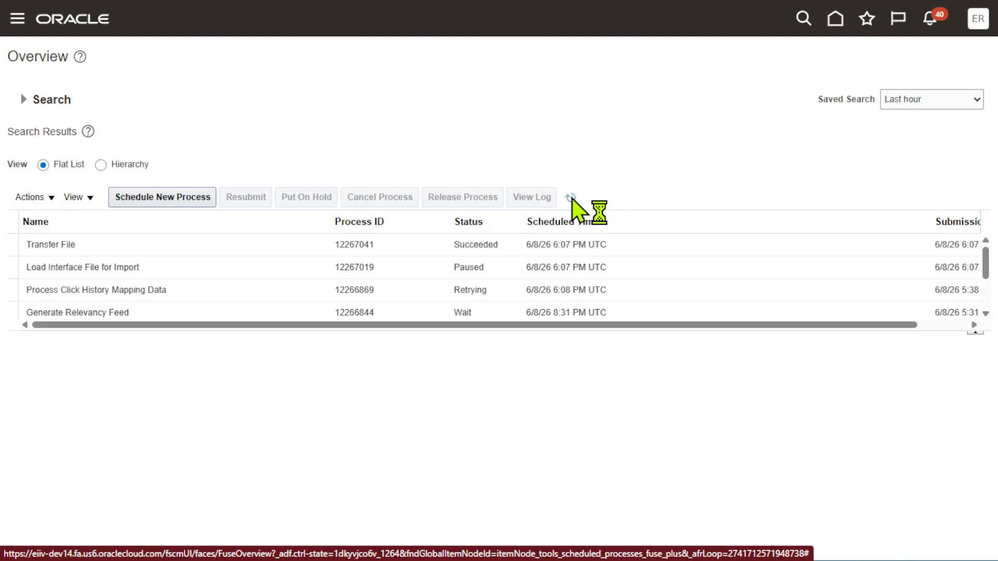
{"action": "left_click", "coordinate": [571, 199]}
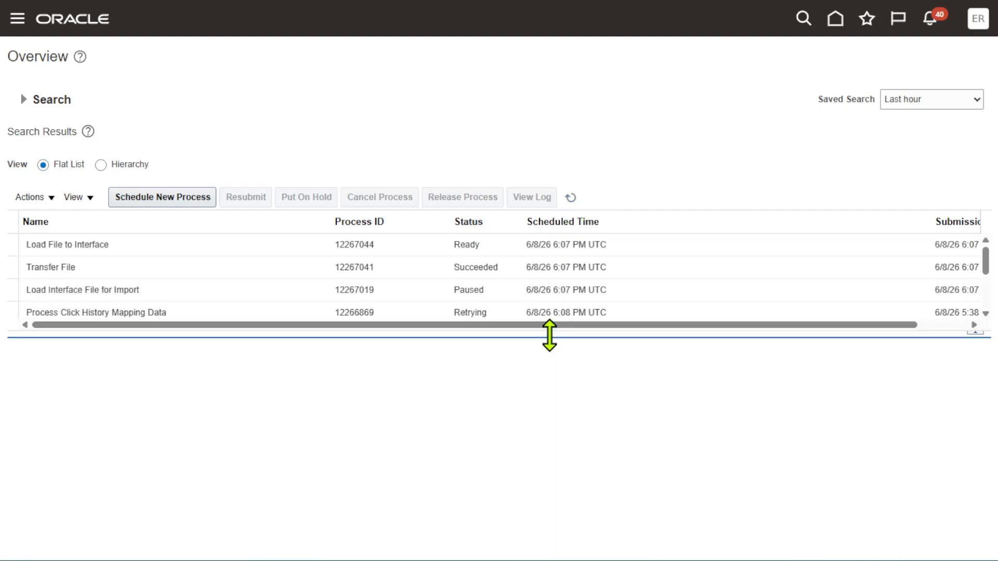
{"action": "left_click_drag", "start_coordinate": [550, 336], "coordinate": [553, 446]}
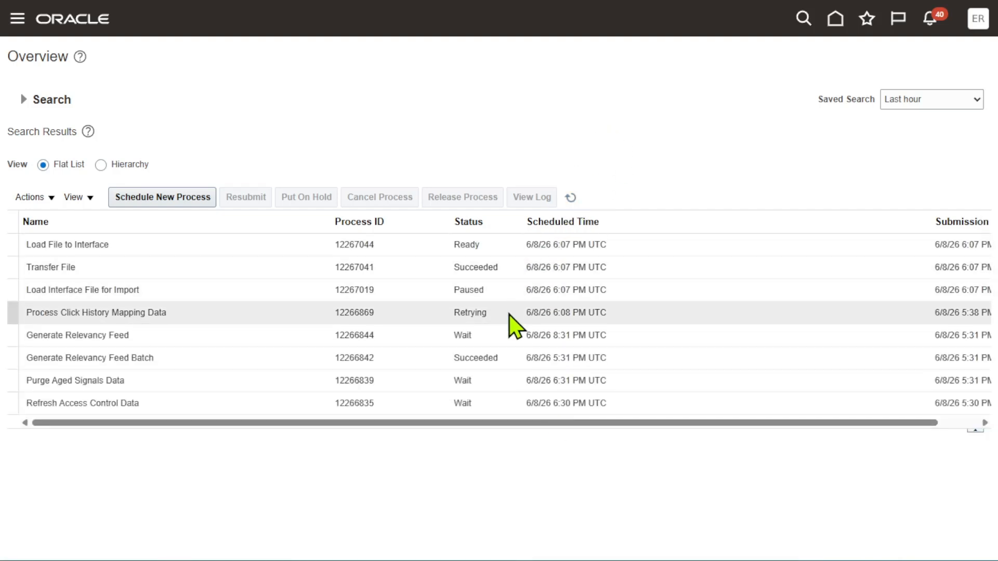
{"action": "left_click", "coordinate": [508, 289]}
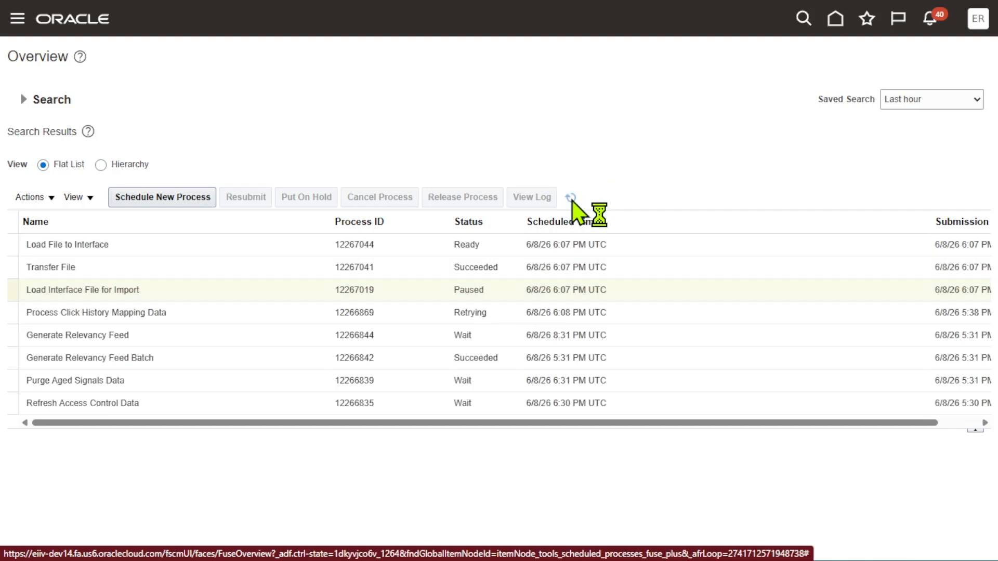
{"action": "left_click", "coordinate": [571, 197]}
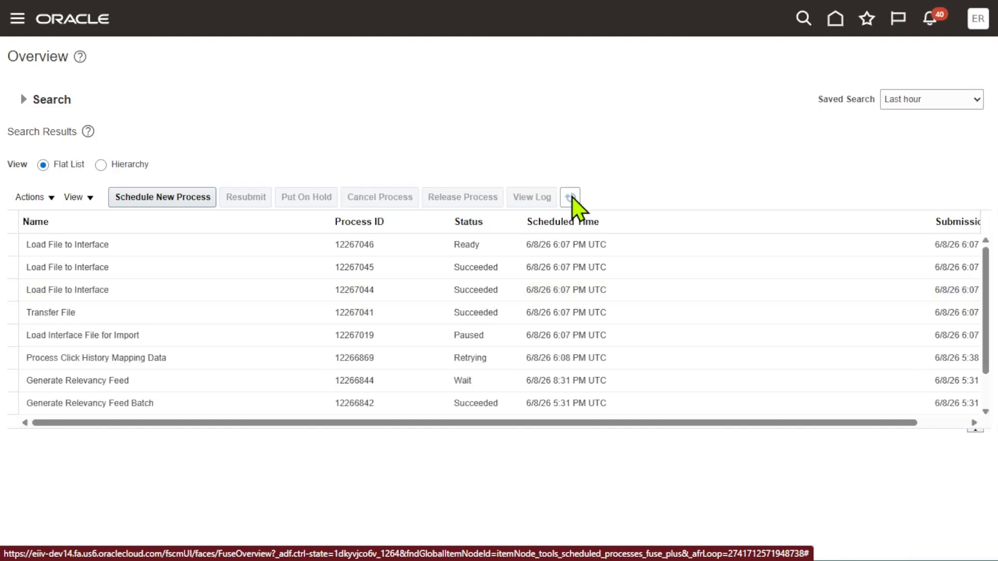
{"action": "left_click", "coordinate": [572, 198]}
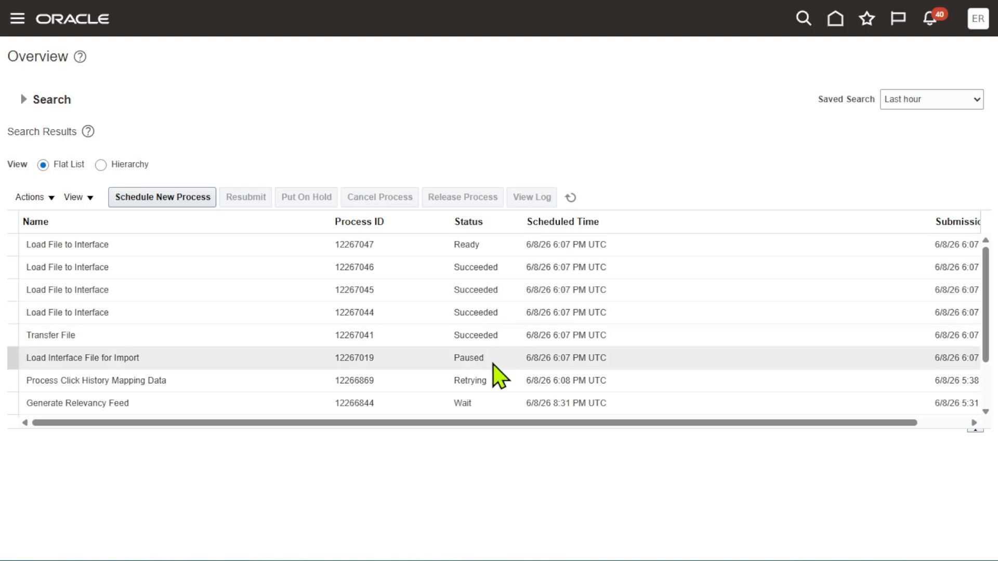
{"action": "left_click", "coordinate": [497, 245]}
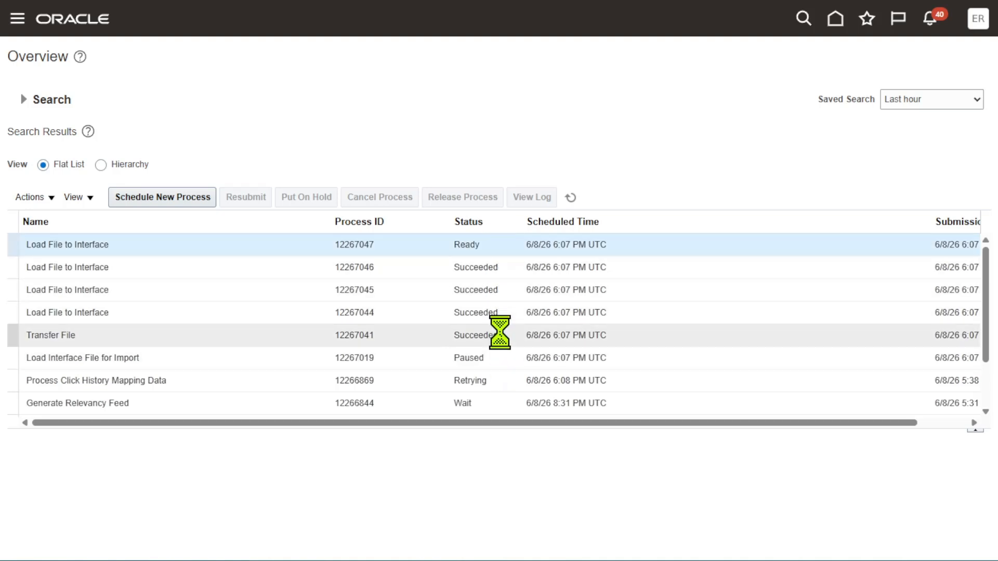
{"action": "left_click", "coordinate": [572, 198]}
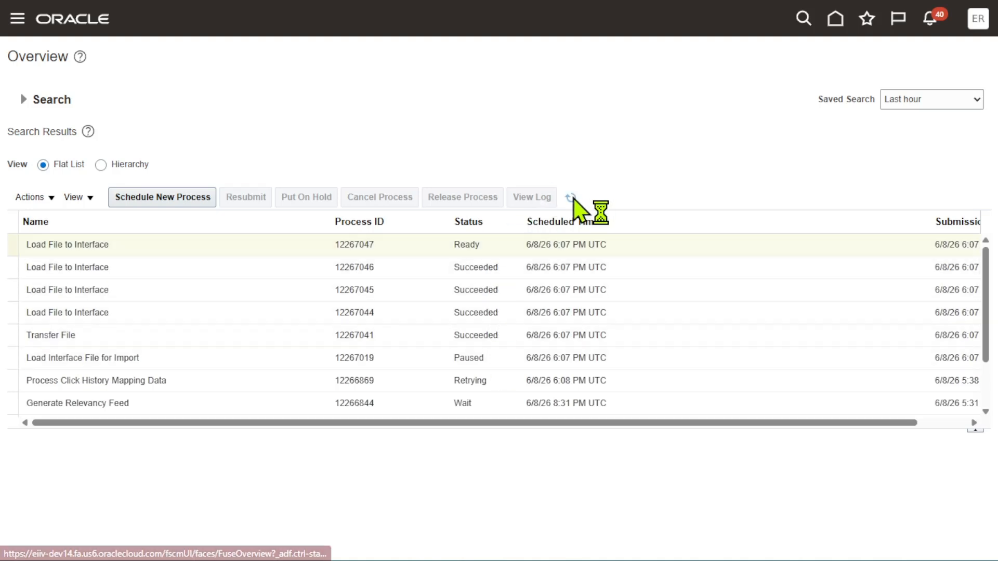
{"action": "left_click", "coordinate": [574, 199]}
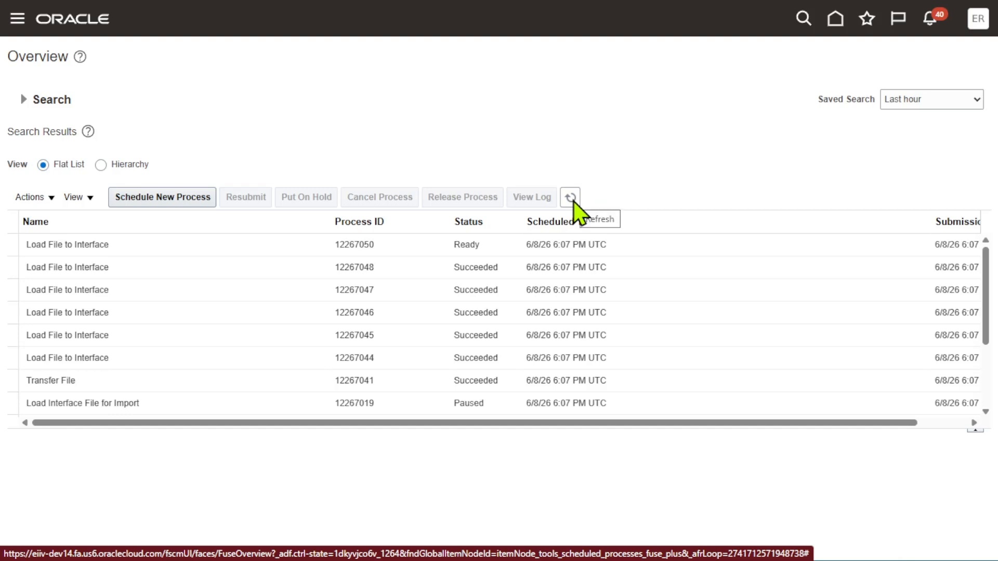
{"action": "left_click", "coordinate": [572, 199]}
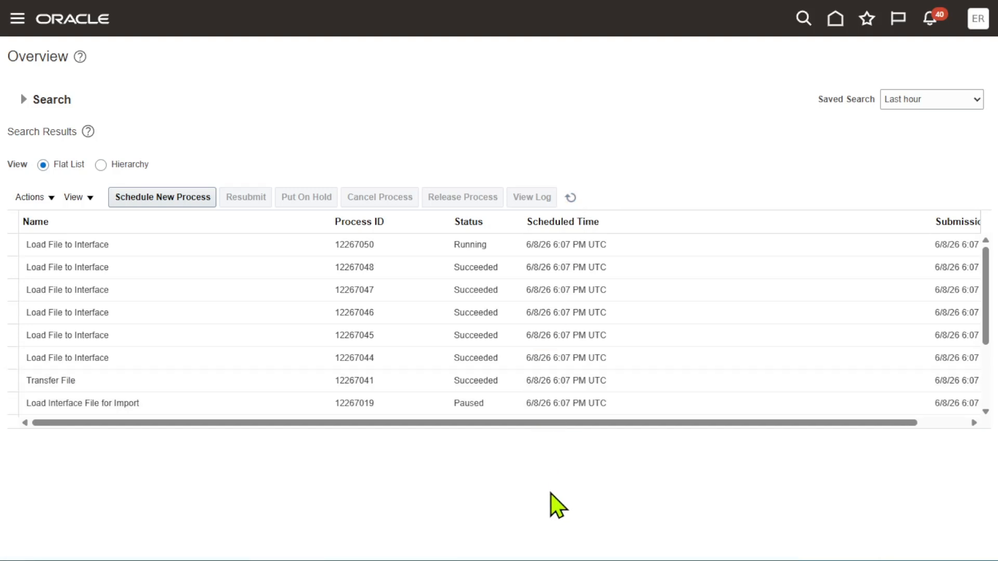
{"action": "left_click", "coordinate": [497, 408]}
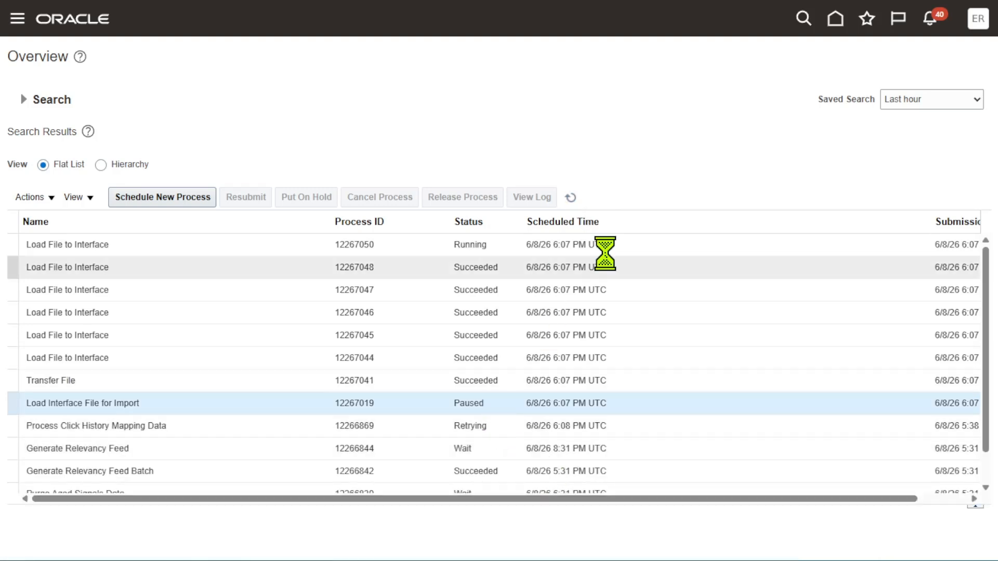
{"action": "left_click", "coordinate": [571, 198]}
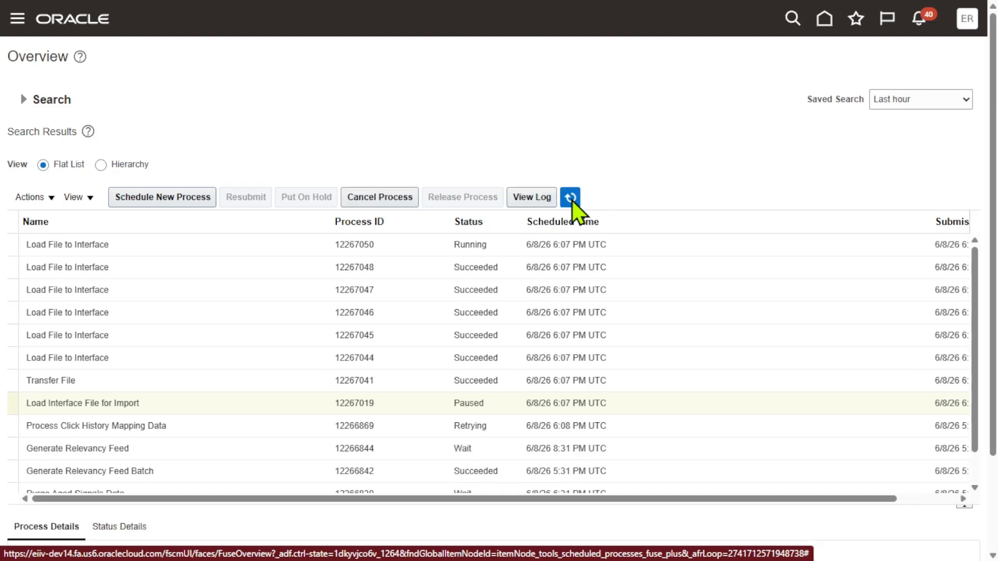
{"action": "left_click", "coordinate": [572, 200]}
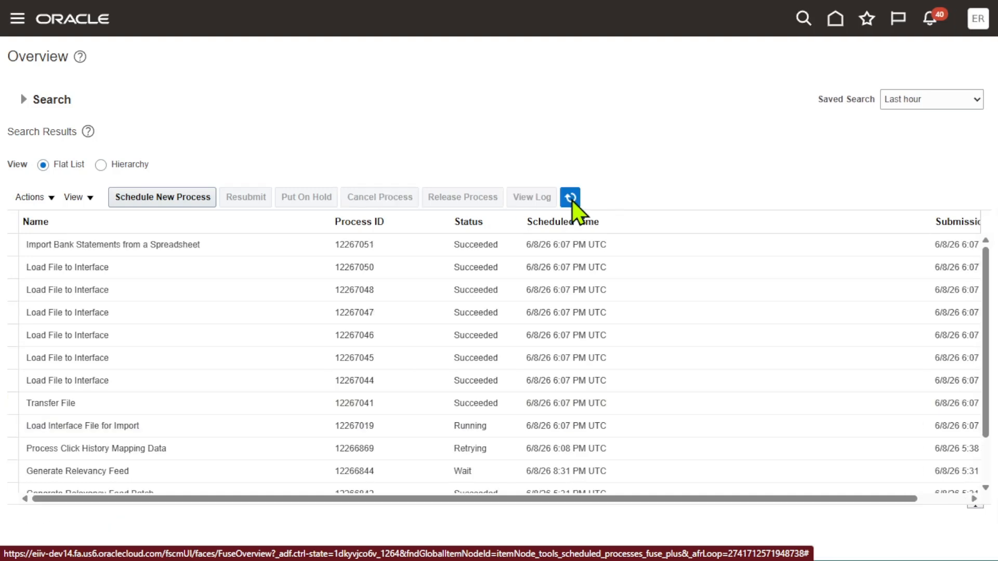
{"action": "left_click", "coordinate": [572, 200]}
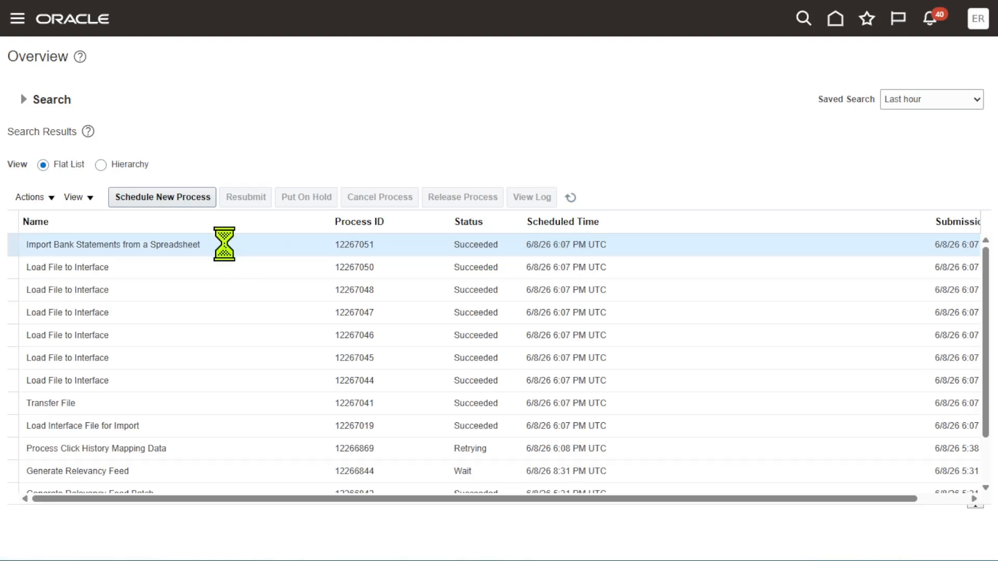
Select the Import Bank Statements from a Spreadsheet process and review its process details and log output
{"action": "left_click", "coordinate": [224, 243]}
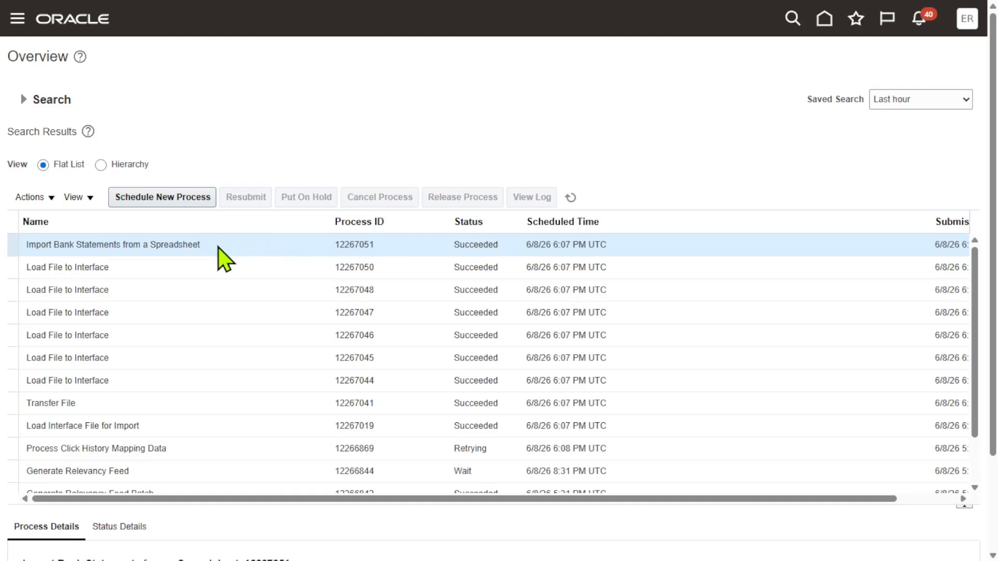
{"action": "left_click_drag", "start_coordinate": [212, 247], "coordinate": [32, 245]}
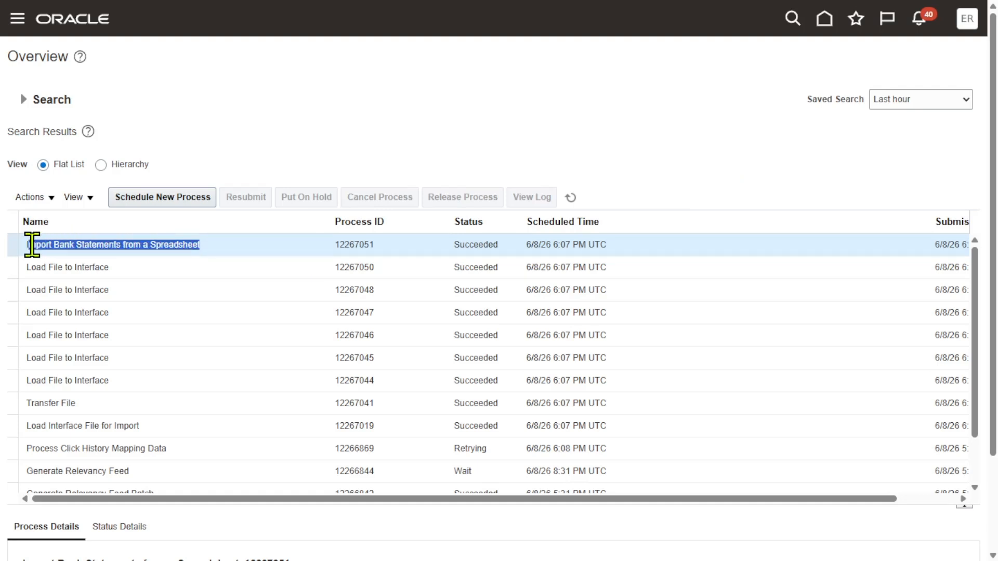
{"action": "left_click", "coordinate": [743, 158]}
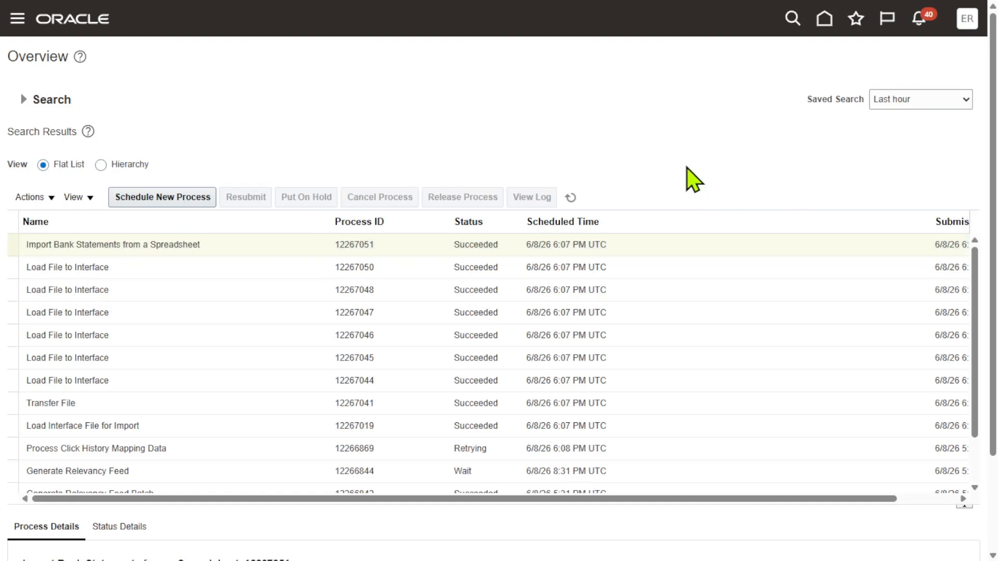
{"action": "left_click", "coordinate": [570, 198]}
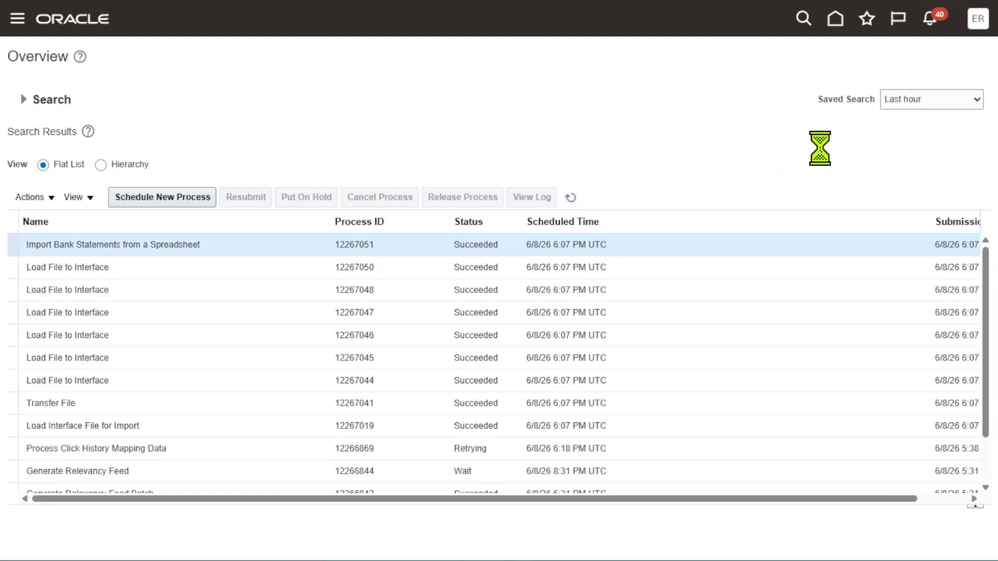
{"action": "scroll", "coordinate": [728, 166], "scroll_direction": "down", "scroll_amount": 3}
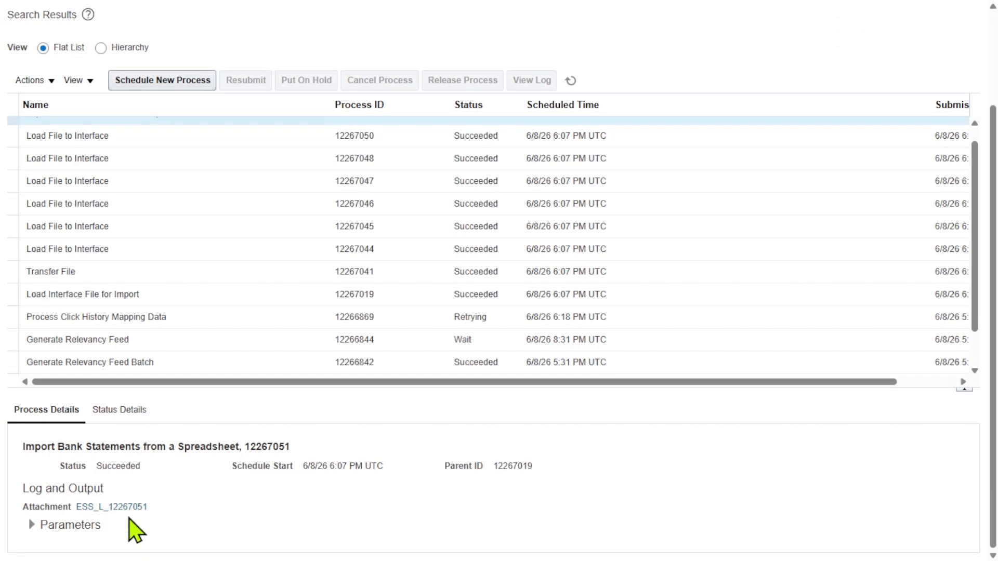
{"action": "scroll", "coordinate": [641, 84], "scroll_direction": "up", "scroll_amount": 3}
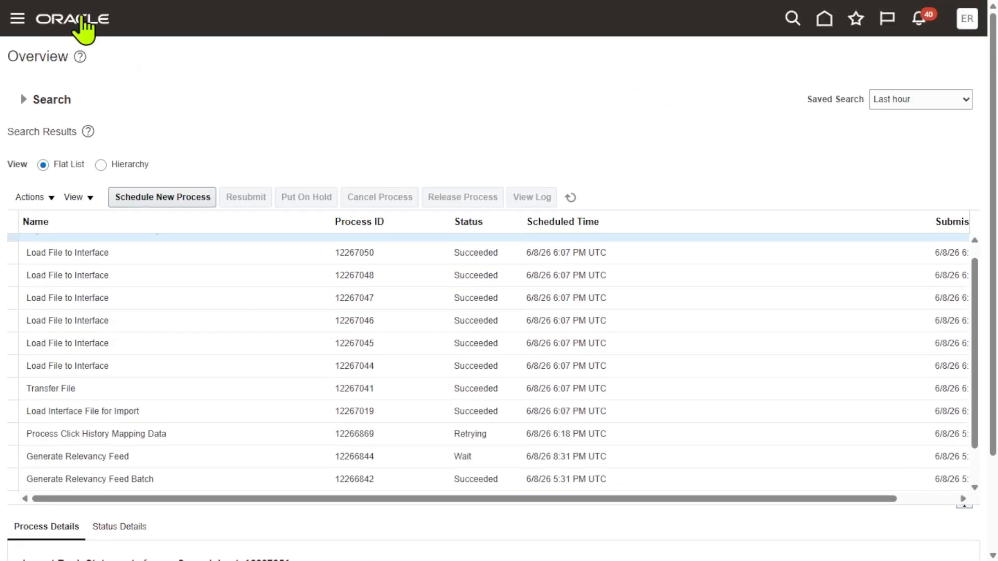
Return to the home page and open the Bank Statements and Reconciliation app
{"action": "left_click", "coordinate": [84, 20]}
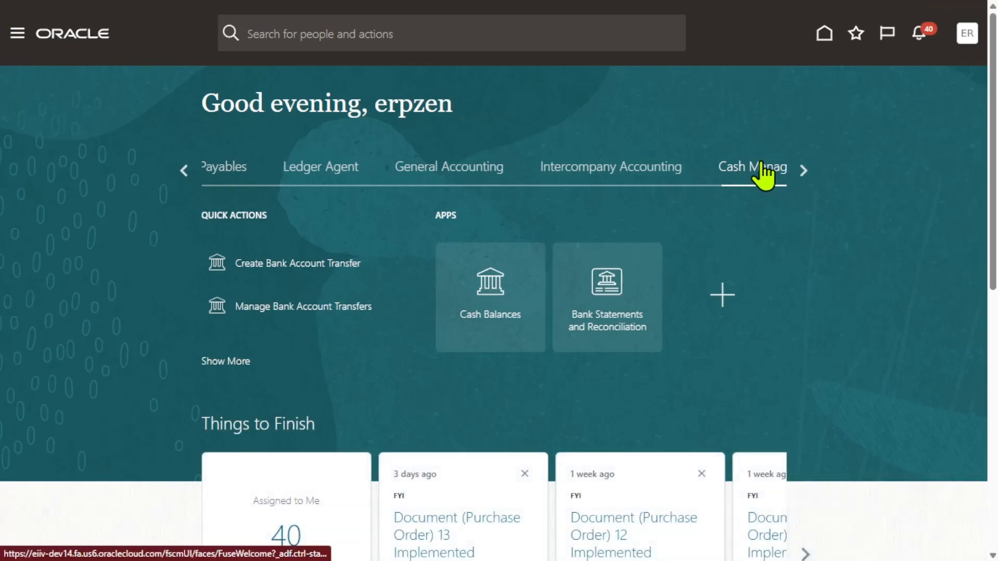
{"action": "left_click", "coordinate": [598, 295]}
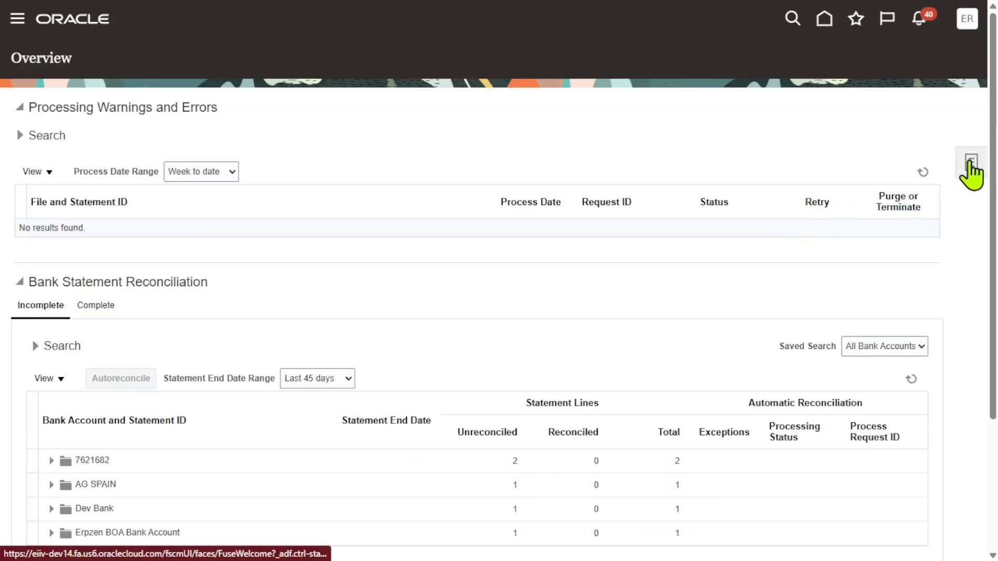
Open Manage Bank Statements and search for statements of the Erpzen RI Bank Account
{"action": "left_click", "coordinate": [971, 171]}
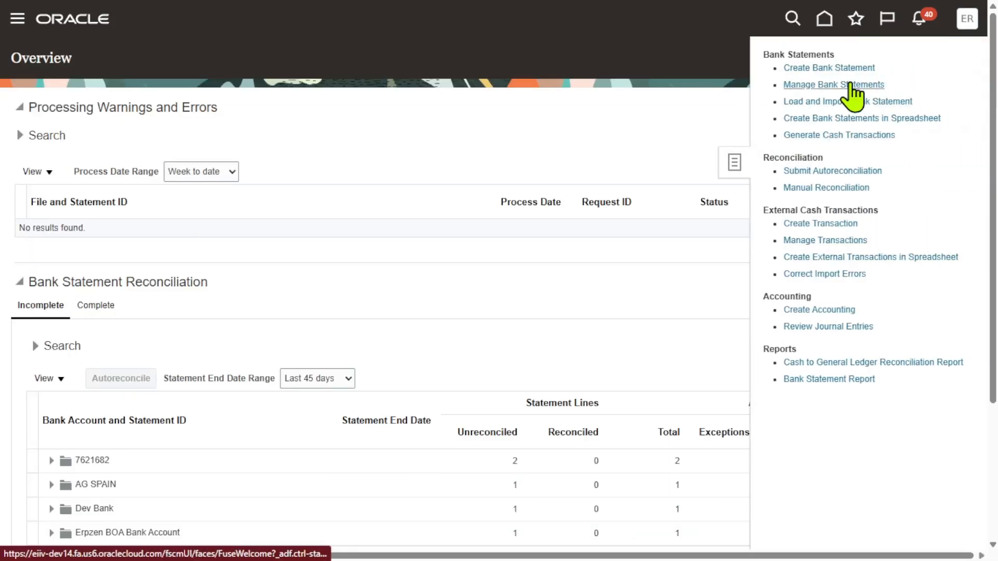
{"action": "left_click", "coordinate": [851, 85]}
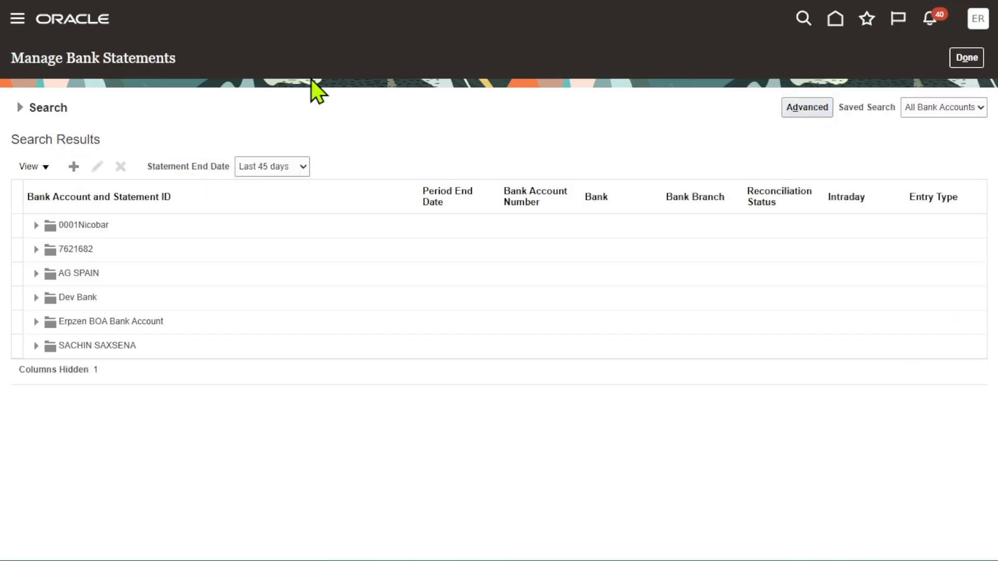
{"action": "left_click", "coordinate": [21, 108]}
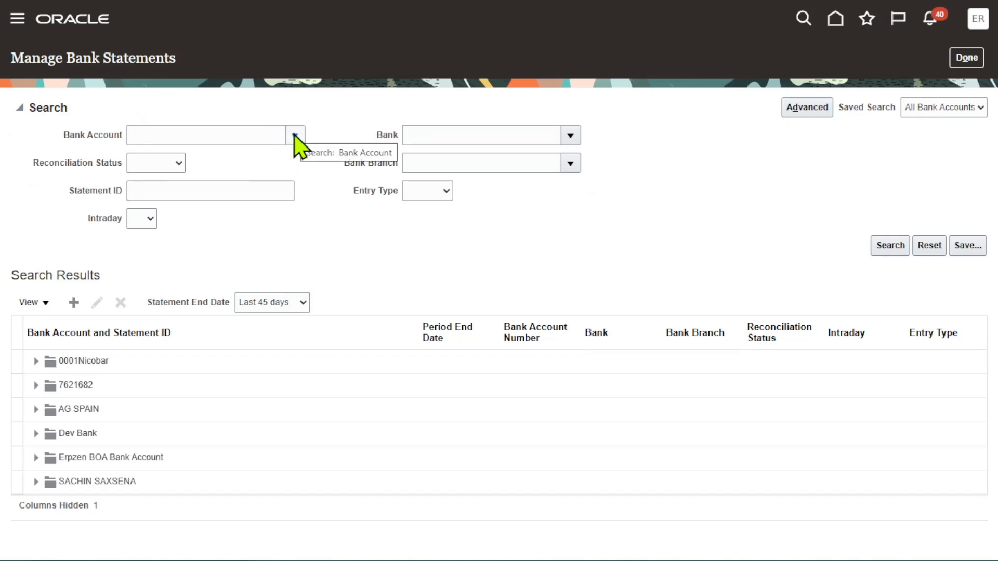
{"action": "left_click", "coordinate": [295, 137]}
{"action": "left_click", "coordinate": [146, 378]}
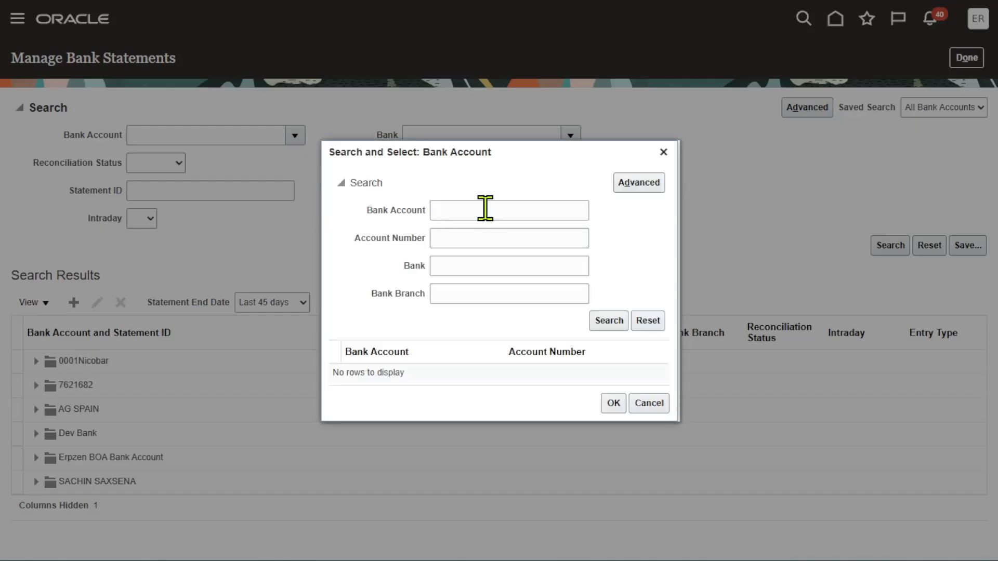
{"action": "left_click", "coordinate": [485, 209]}
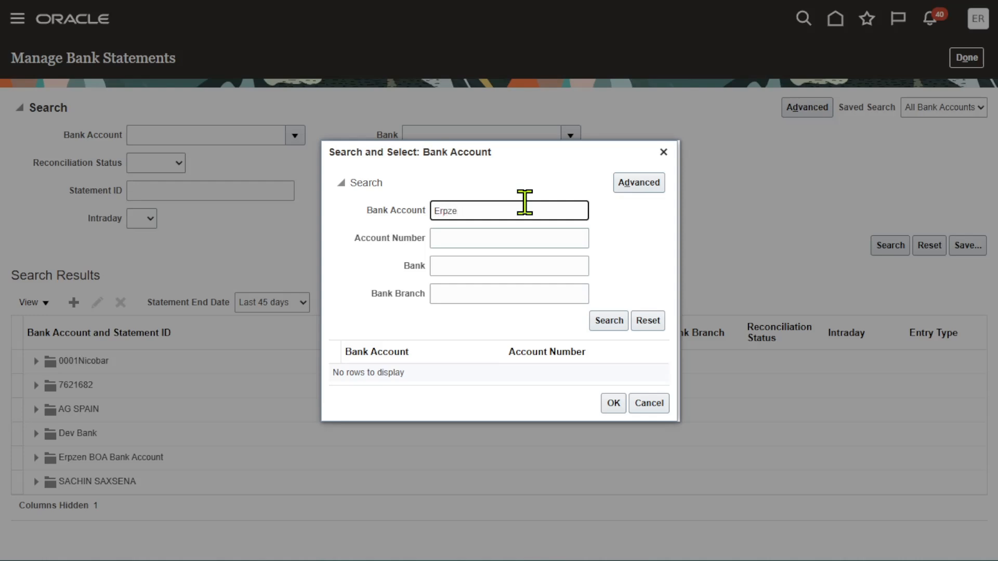
{"action": "left_click", "coordinate": [613, 320]}
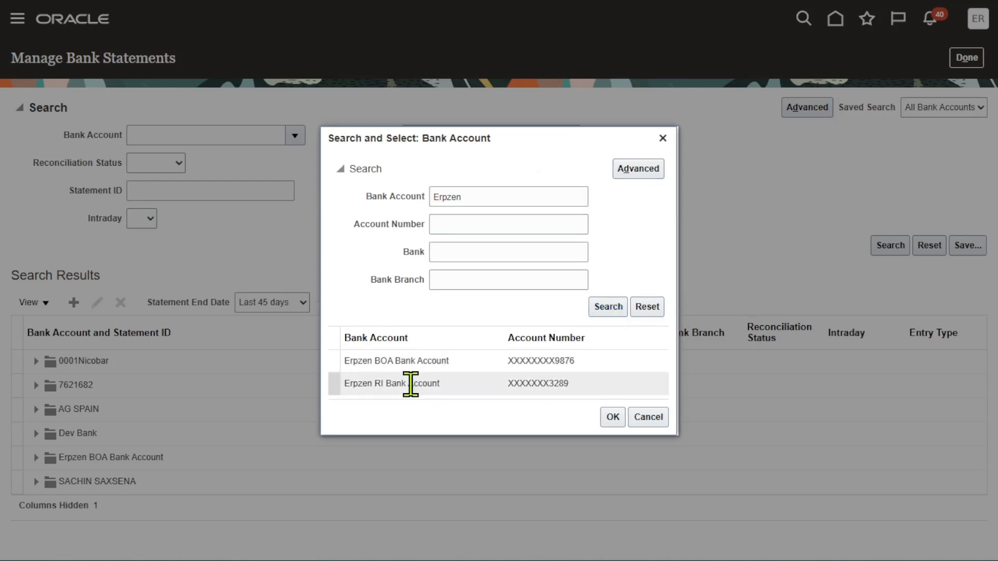
{"action": "left_click", "coordinate": [614, 418]}
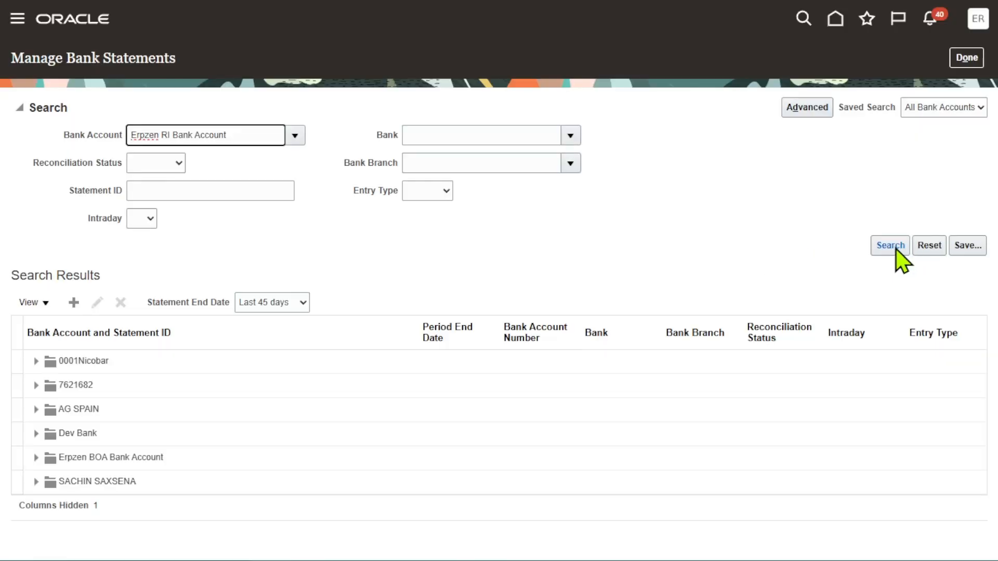
{"action": "left_click", "coordinate": [895, 248]}
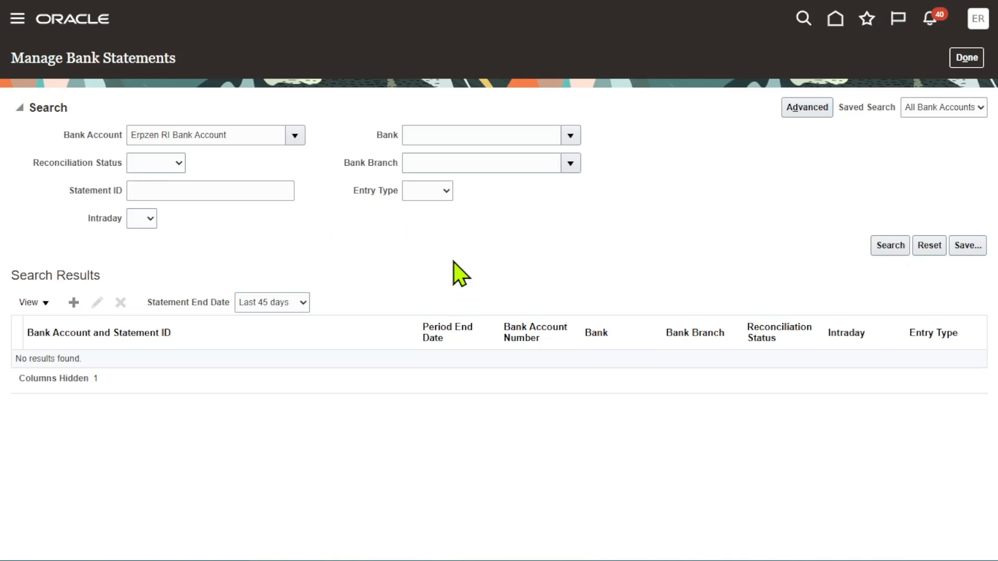
Clear the statement end date range and open statement STMT-08-06-2026 under Erpzen RI Bank Account
{"action": "left_click", "coordinate": [302, 299]}
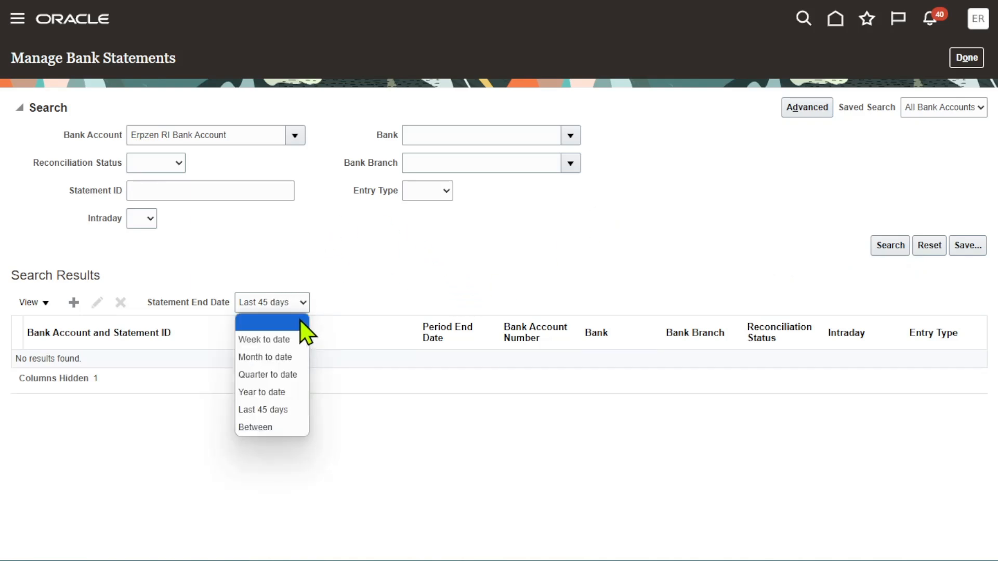
{"action": "left_click", "coordinate": [287, 321]}
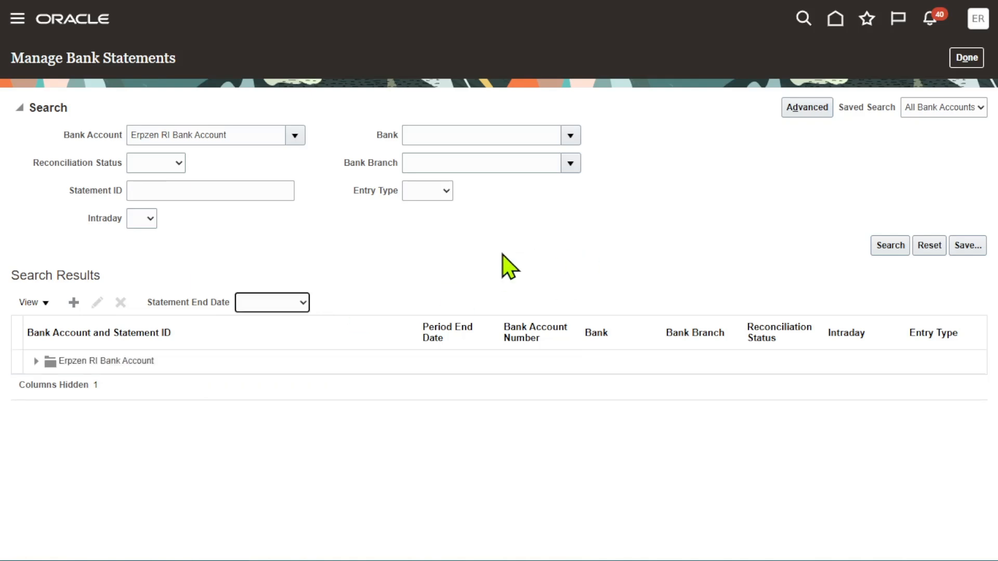
{"action": "left_click", "coordinate": [36, 361]}
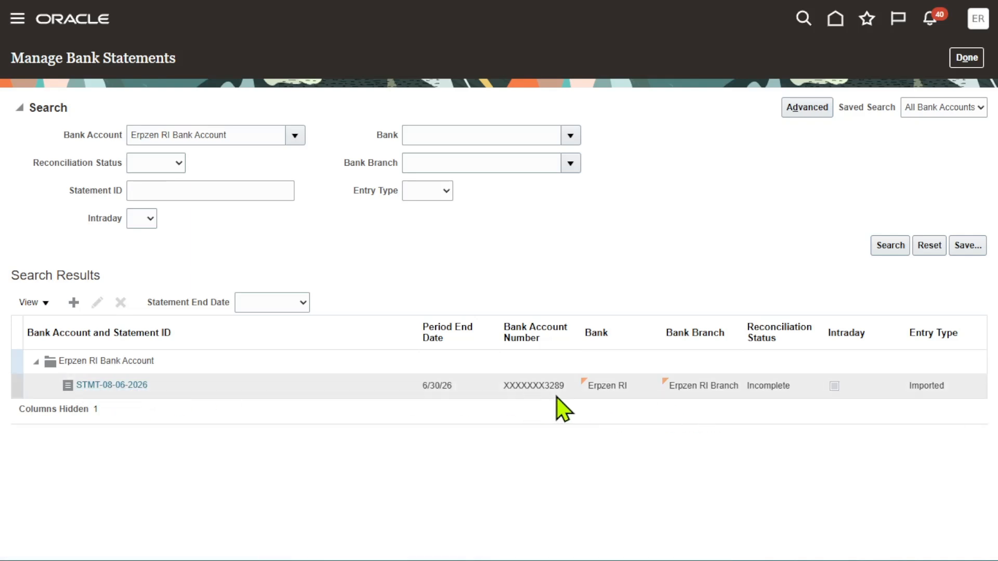
{"action": "left_click", "coordinate": [957, 387]}
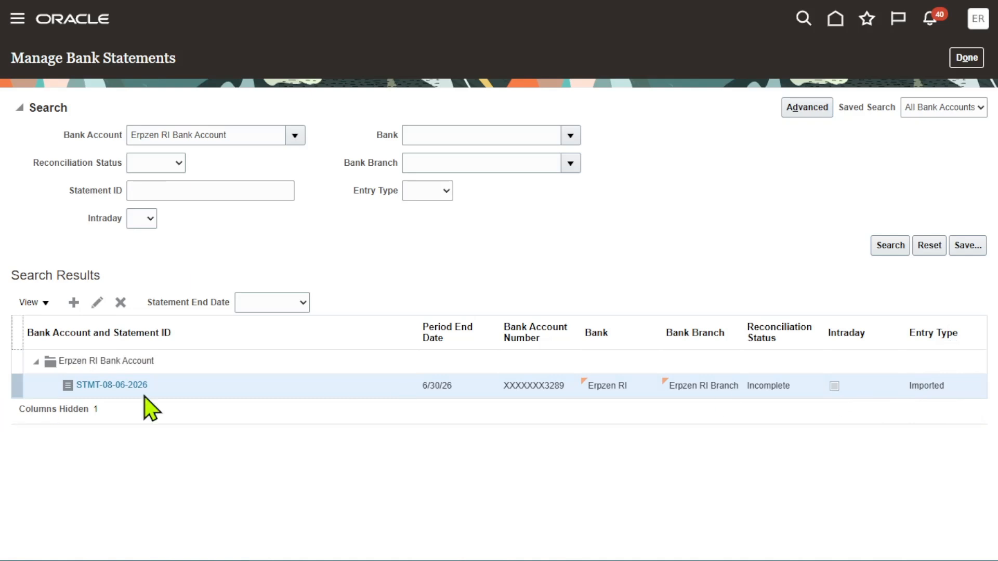
{"action": "left_click", "coordinate": [106, 385]}
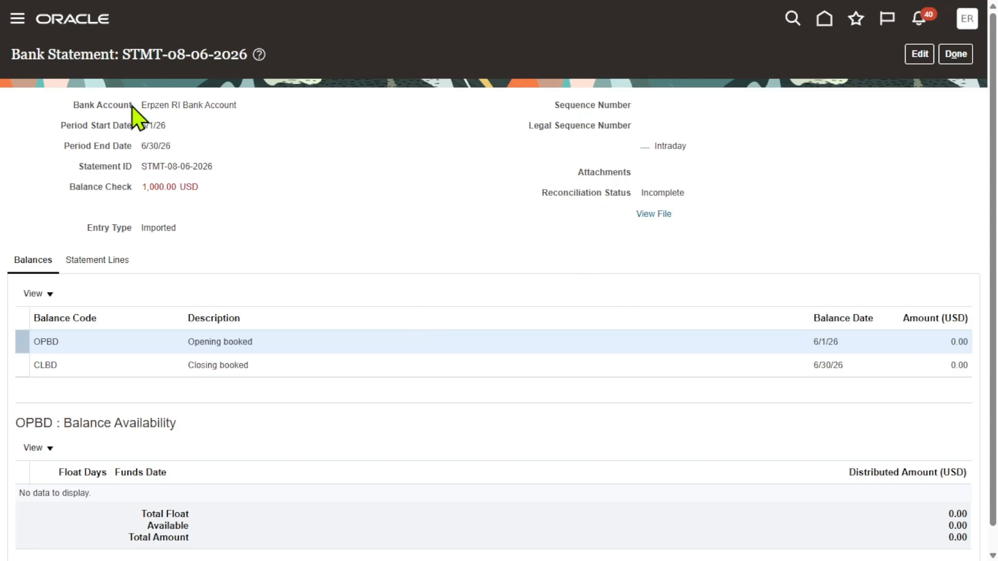
Review the statement header details: period dates, statement ID, balance check and entry type
{"action": "left_click_drag", "start_coordinate": [243, 105], "coordinate": [134, 145]}
{"action": "left_click_drag", "start_coordinate": [224, 161], "coordinate": [147, 161]}
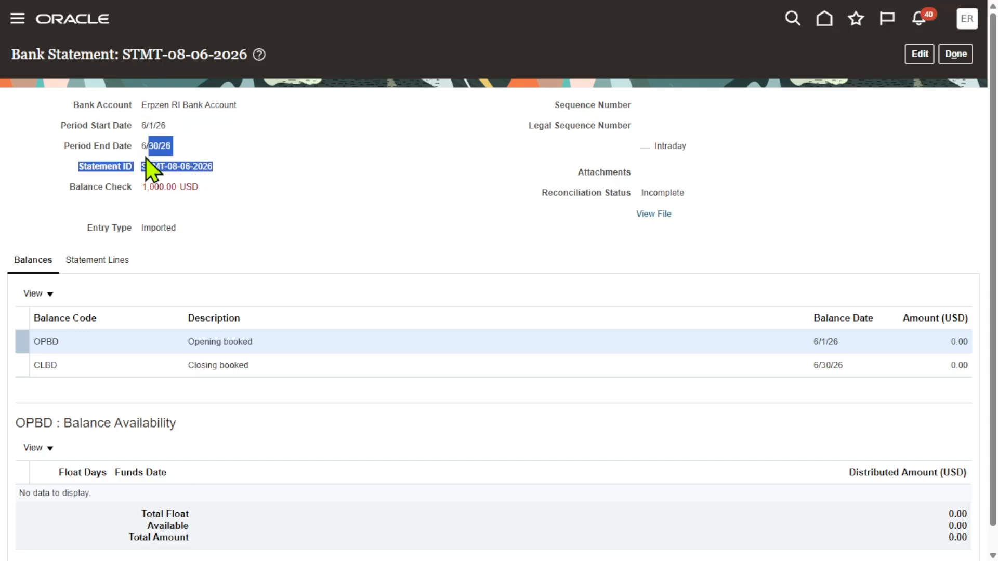
{"action": "left_click", "coordinate": [283, 188]}
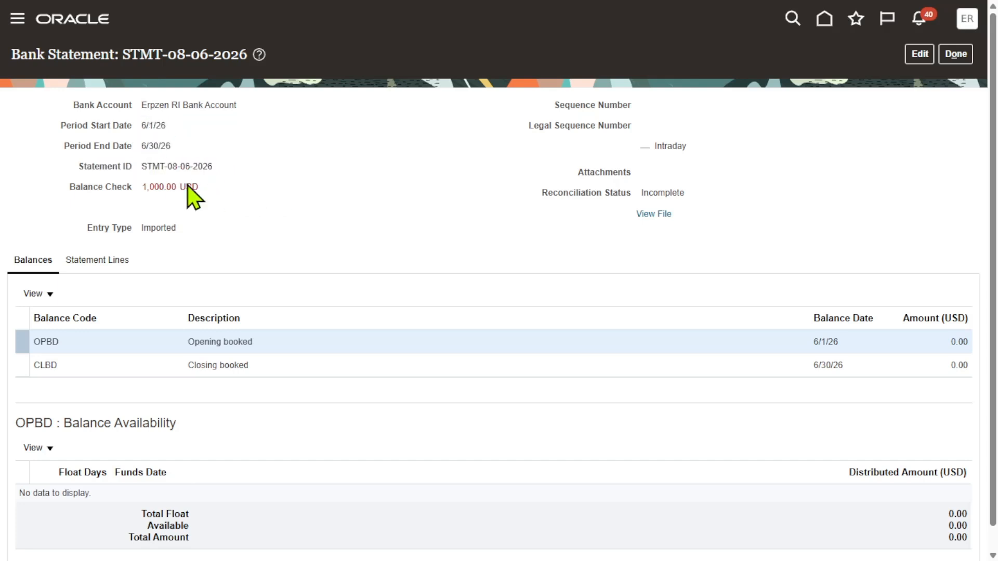
{"action": "left_click_drag", "start_coordinate": [193, 187], "coordinate": [141, 188]}
{"action": "left_click_drag", "start_coordinate": [85, 228], "coordinate": [197, 229]}
{"action": "left_click", "coordinate": [260, 229]}
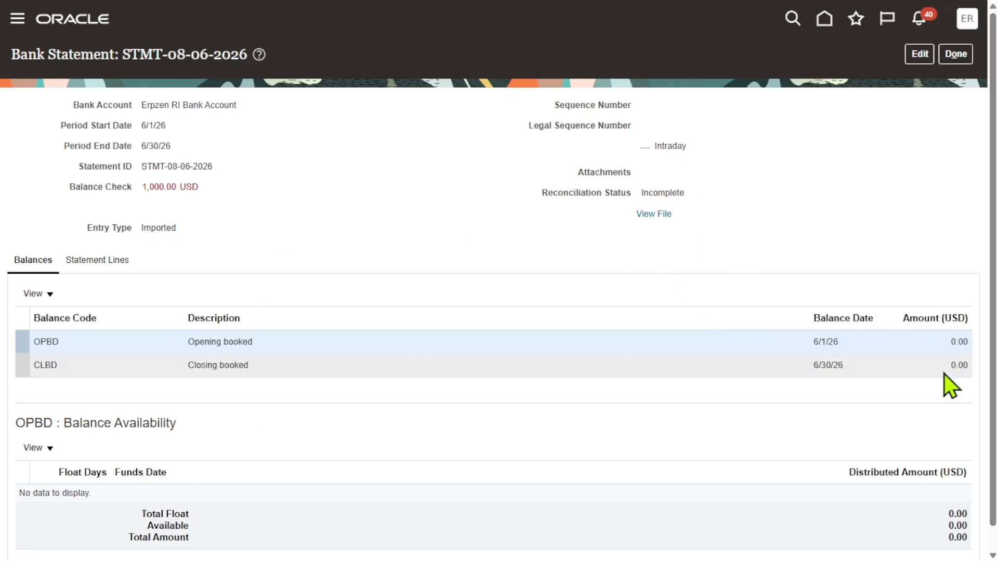
Open the statement lines, show all columns and scroll across the line's details
{"action": "left_click", "coordinate": [98, 260]}
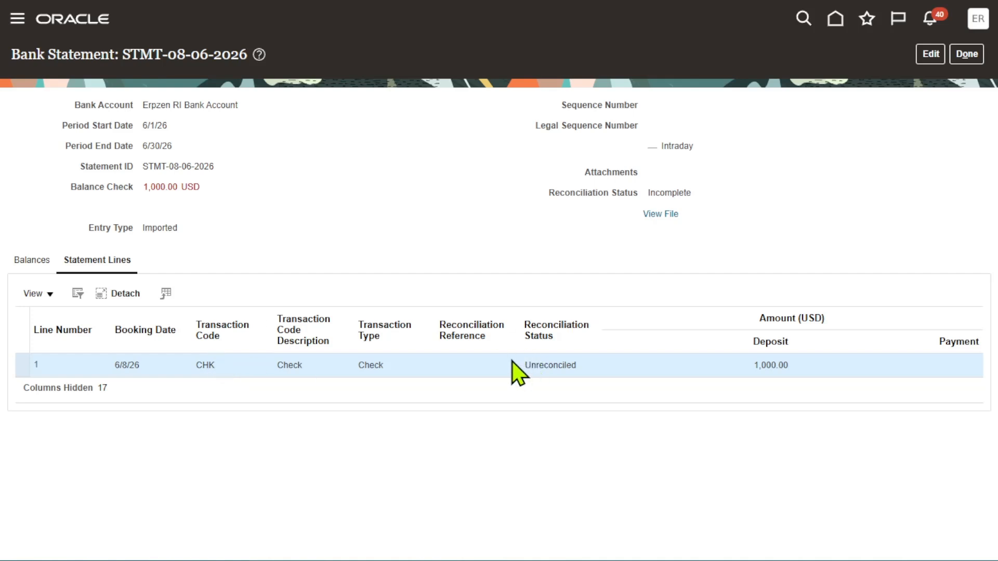
{"action": "left_click", "coordinate": [48, 295]}
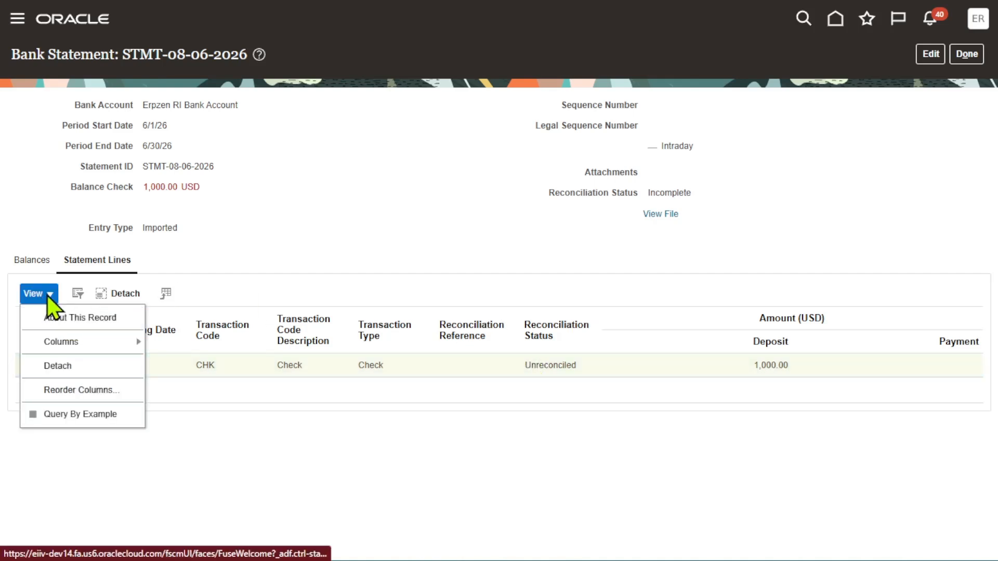
{"action": "mouse_move", "coordinate": [83, 344]}
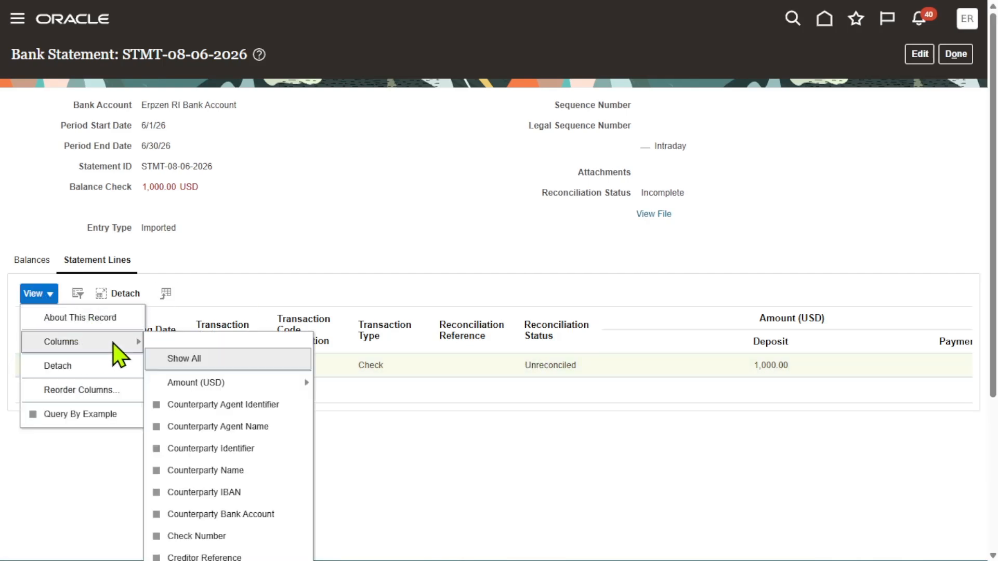
{"action": "left_click", "coordinate": [189, 357]}
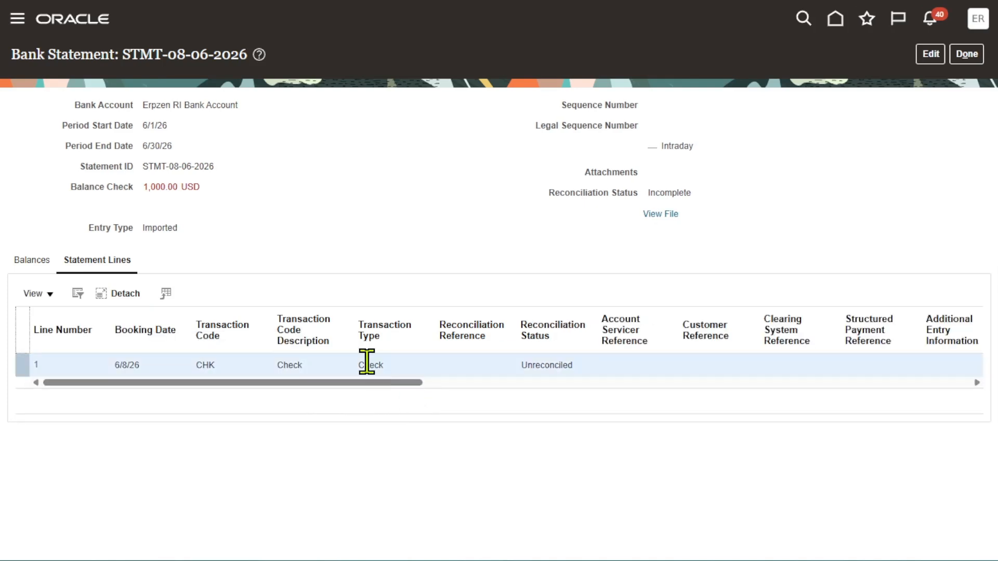
{"action": "left_click_drag", "start_coordinate": [396, 391], "coordinate": [806, 400]}
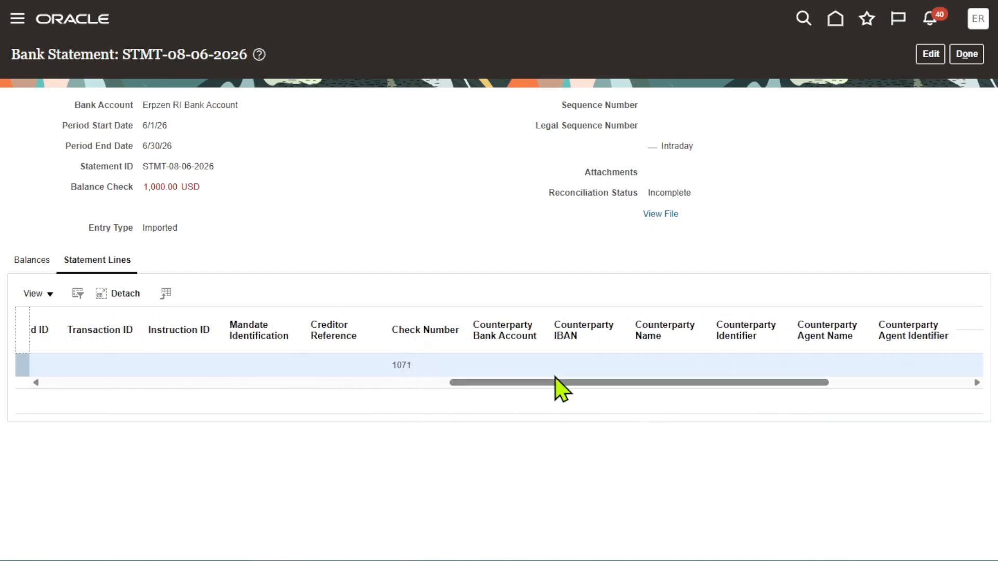
{"action": "left_click_drag", "start_coordinate": [603, 392], "coordinate": [61, 362]}
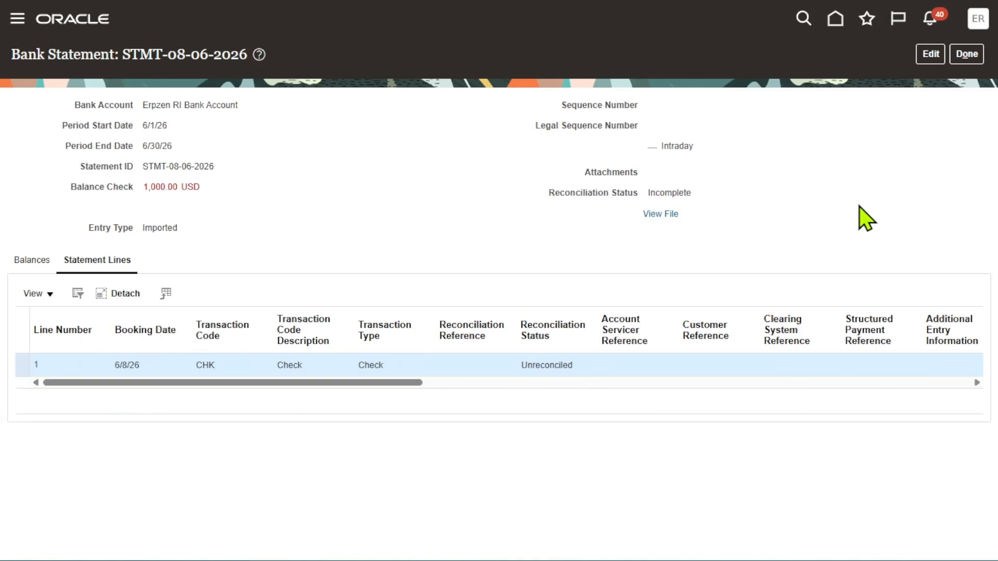
Edit the bank statement and open statement line 1 for editing
{"action": "left_click", "coordinate": [927, 52]}
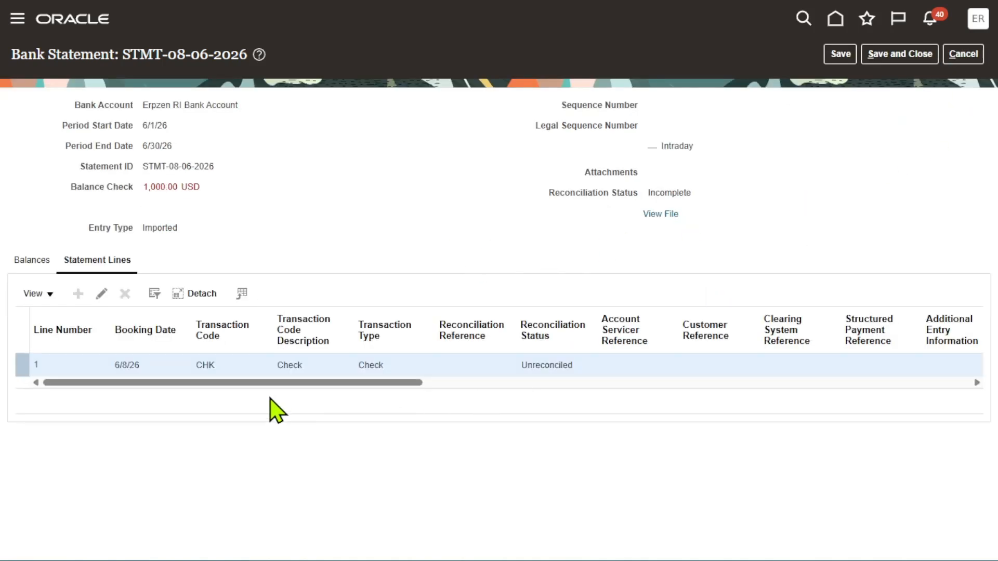
{"action": "left_click_drag", "start_coordinate": [287, 382], "coordinate": [94, 402]}
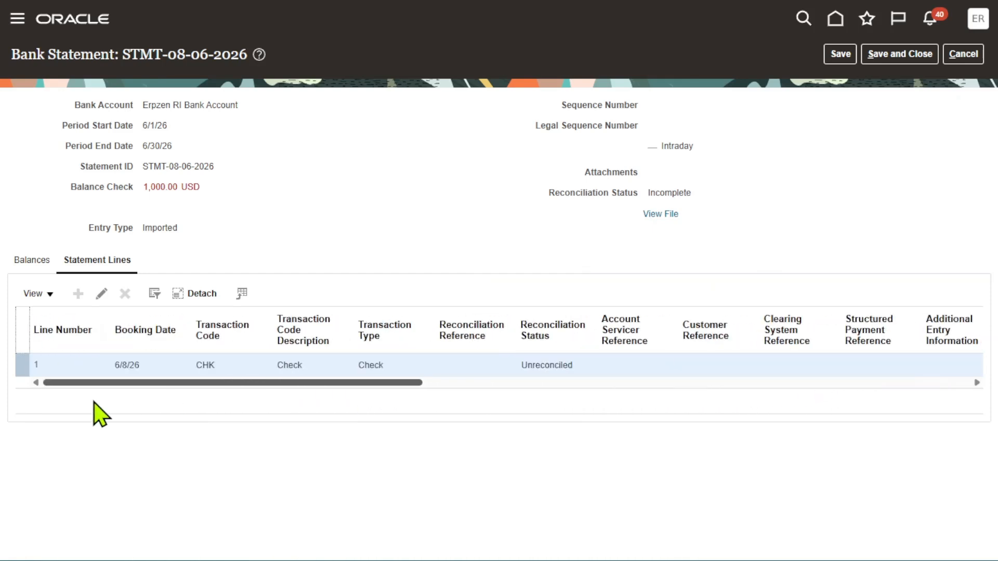
{"action": "left_click", "coordinate": [101, 293]}
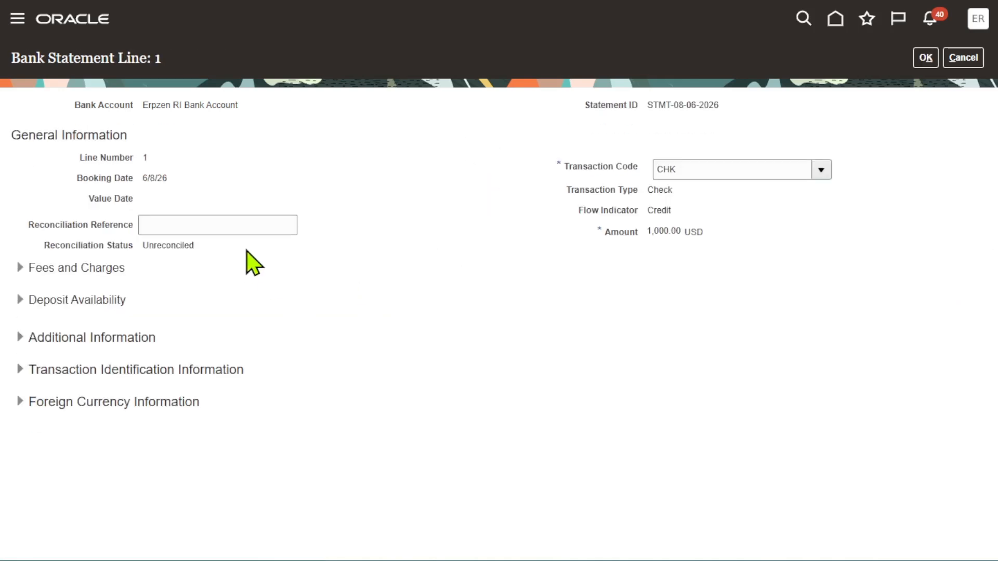
Review the line's number, booking date, transaction code, type, flow indicator and amount
{"action": "left_click_drag", "start_coordinate": [157, 152], "coordinate": [78, 153]}
{"action": "left_click_drag", "start_coordinate": [192, 172], "coordinate": [107, 179]}
{"action": "left_click", "coordinate": [408, 181]}
{"action": "left_click_drag", "start_coordinate": [565, 192], "coordinate": [646, 195]}
{"action": "left_click_drag", "start_coordinate": [573, 211], "coordinate": [661, 213]}
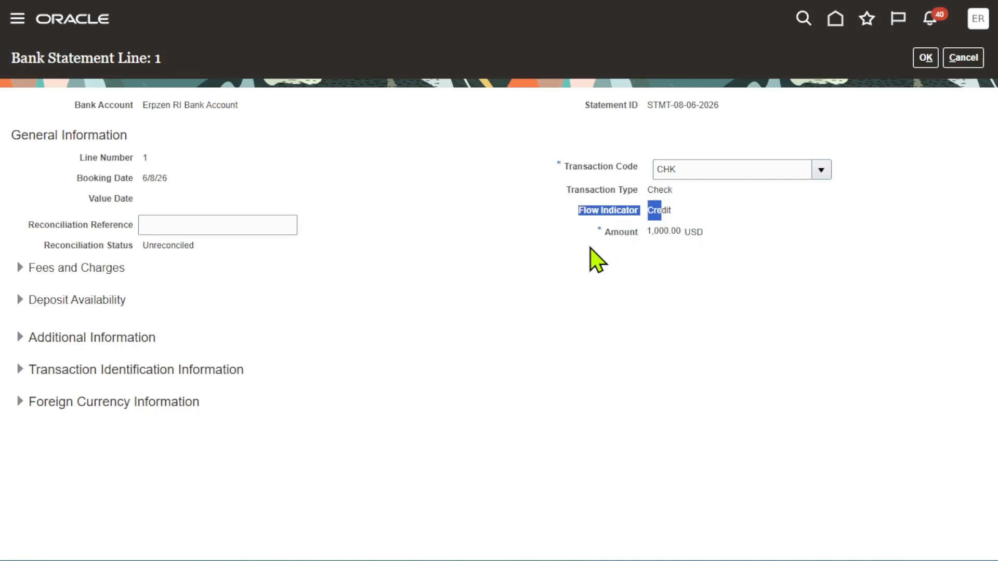
{"action": "left_click_drag", "start_coordinate": [597, 236], "coordinate": [708, 236]}
{"action": "left_click", "coordinate": [439, 307]}
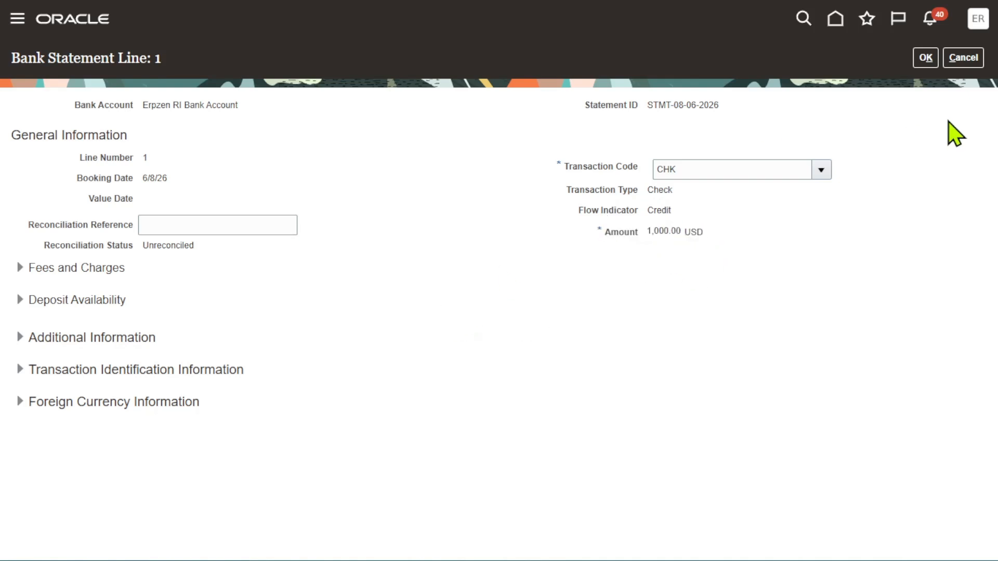
Close the statement line and save and close the bank statement
{"action": "left_click", "coordinate": [931, 57]}
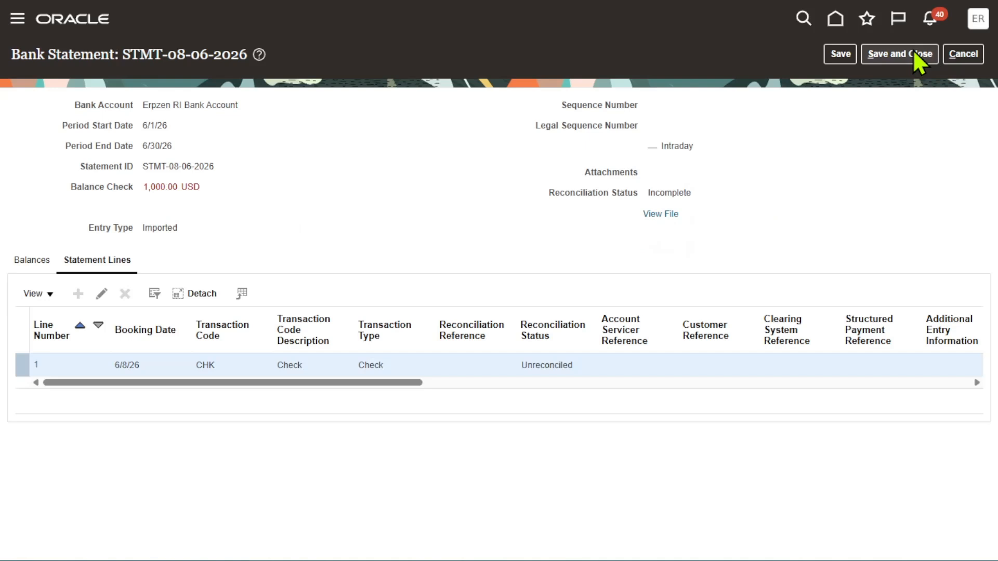
{"action": "left_click", "coordinate": [918, 55]}
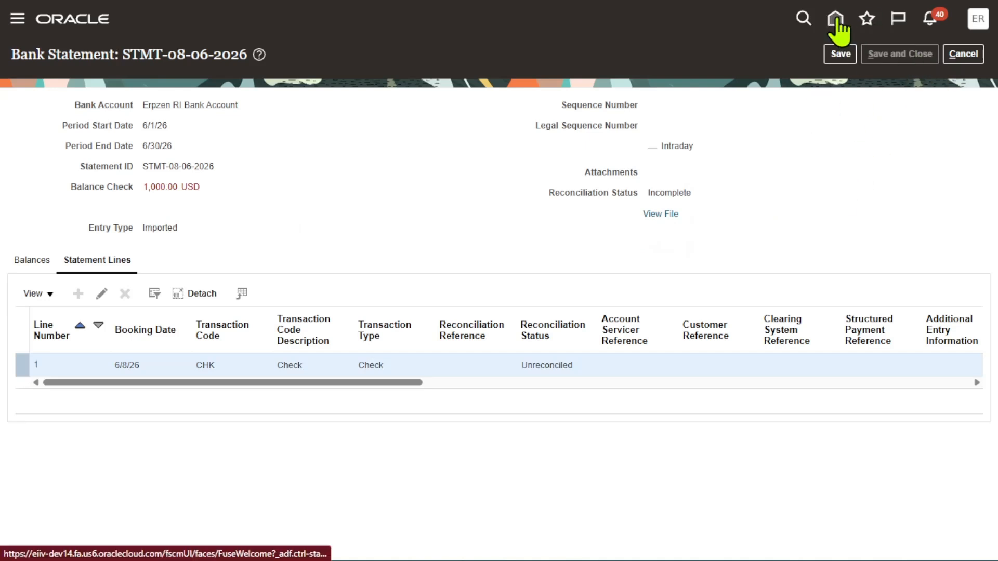